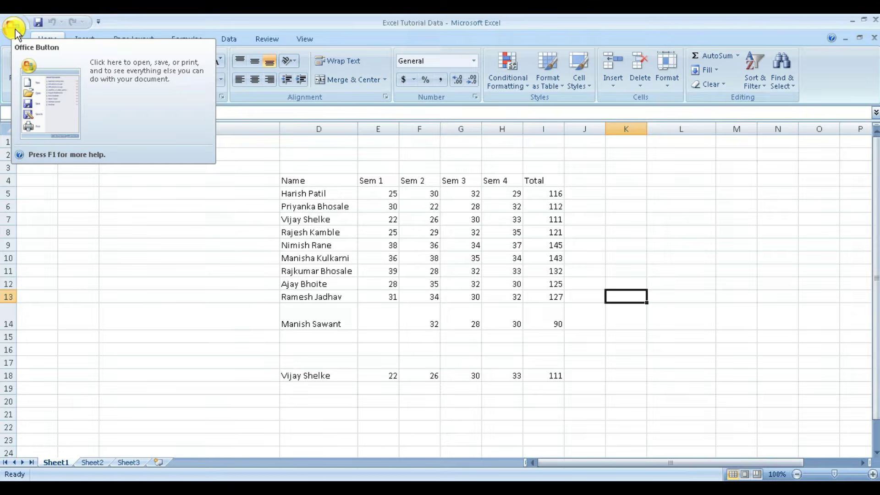
Step: Create a new blank workbook and close it again
left_click(15, 27)
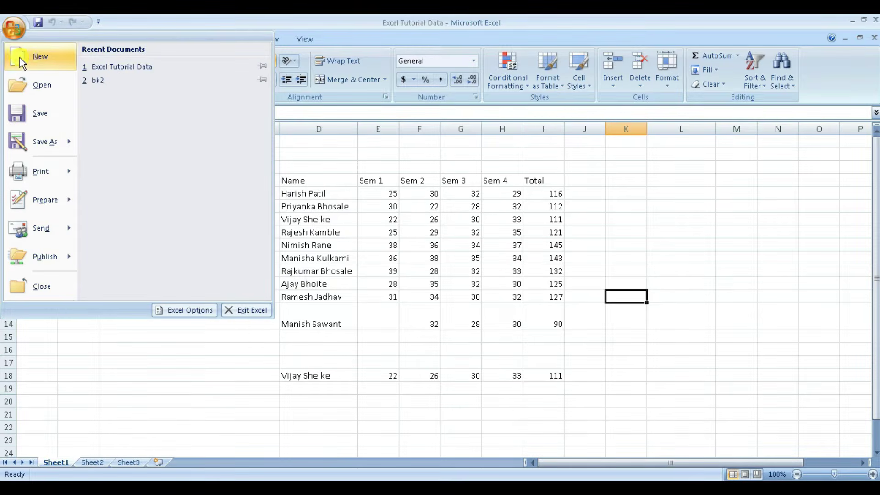
left_click(38, 59)
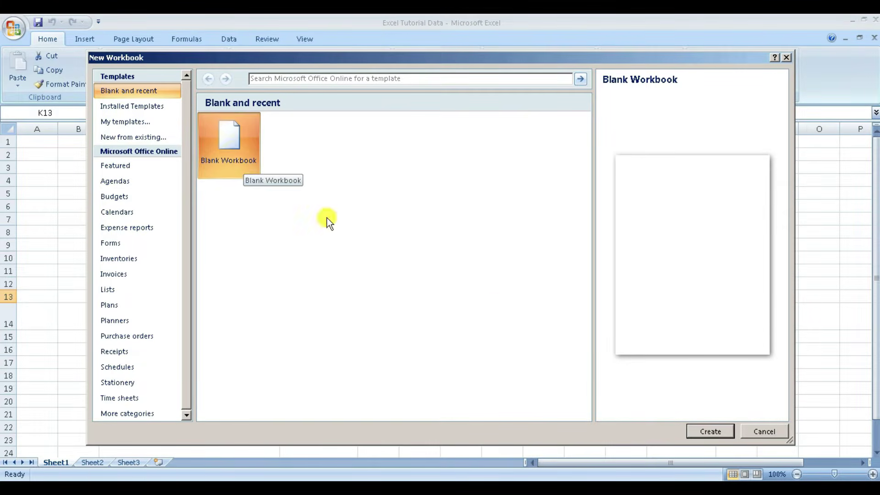
left_click(699, 431)
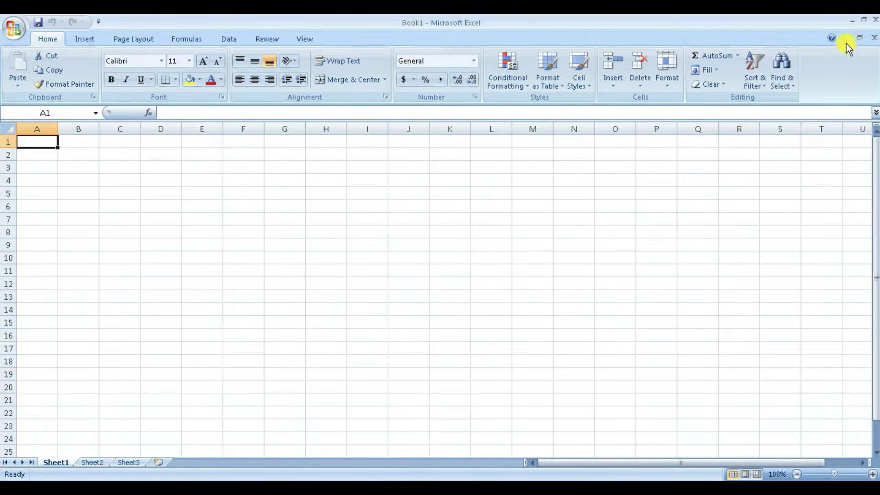
left_click(874, 20)
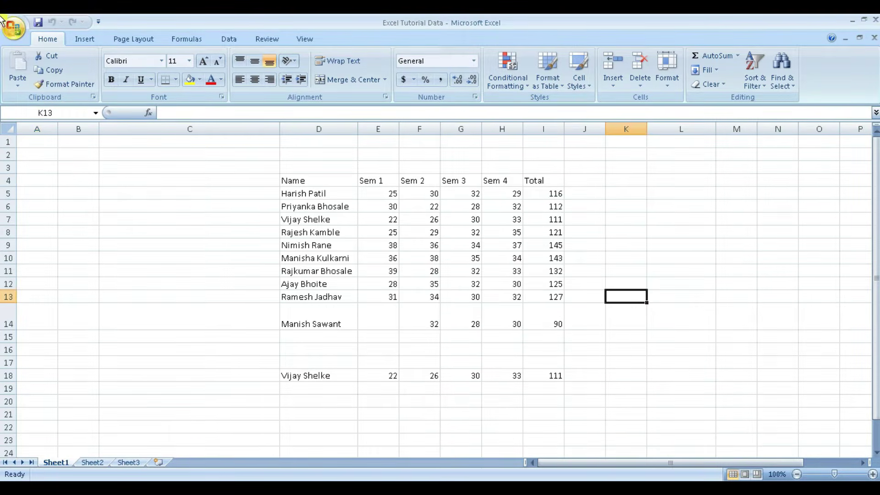
Step: Open the existing workbook bk2 from the Desktop
left_click(15, 24)
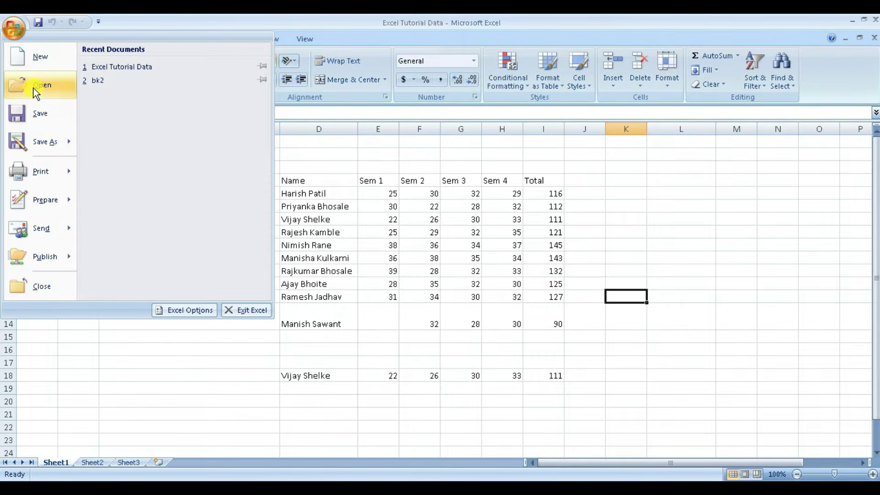
left_click(34, 87)
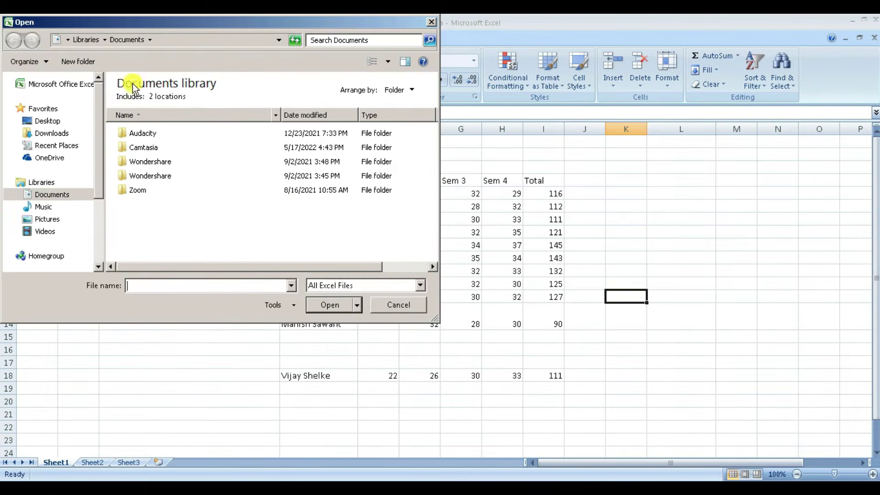
left_click(51, 121)
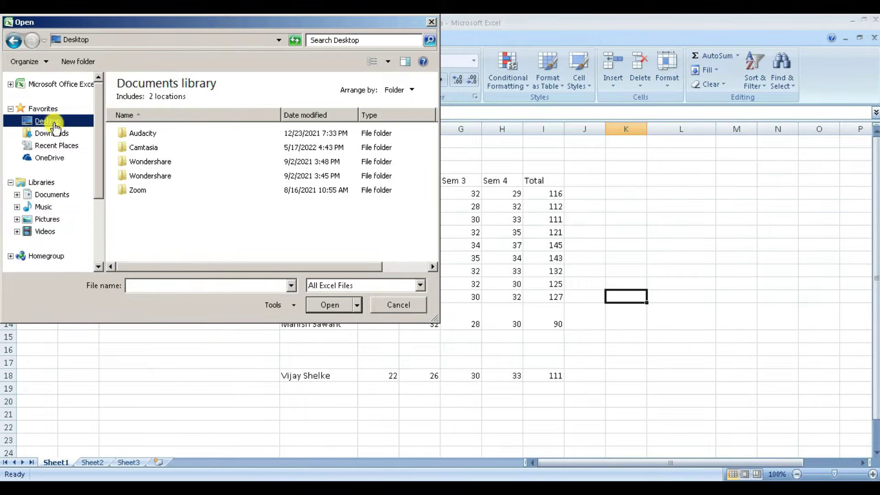
left_click(200, 236)
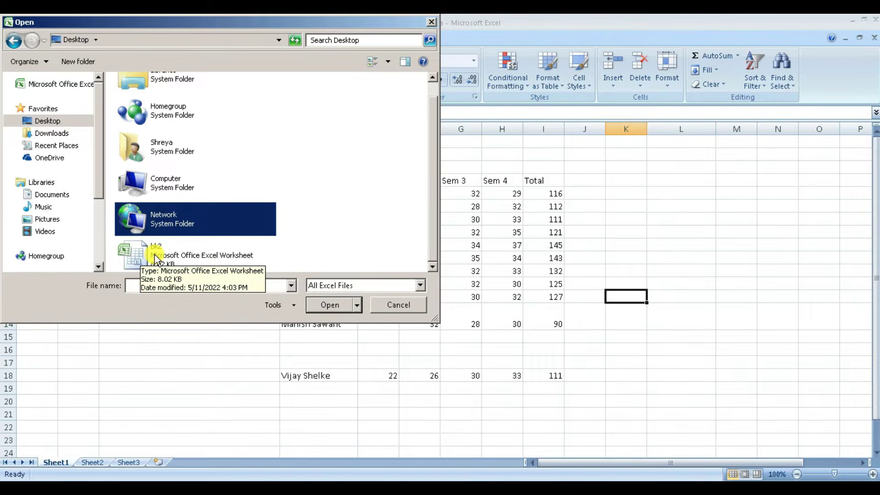
left_click(156, 256)
left_click(337, 305)
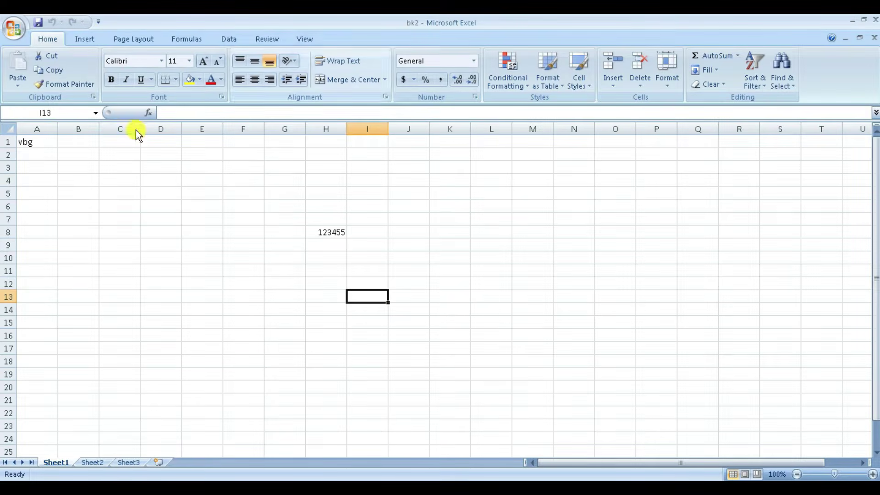
Step: Save a copy of the workbook on the Desktop as bk2222 in Excel Workbook format and close it
left_click(11, 29)
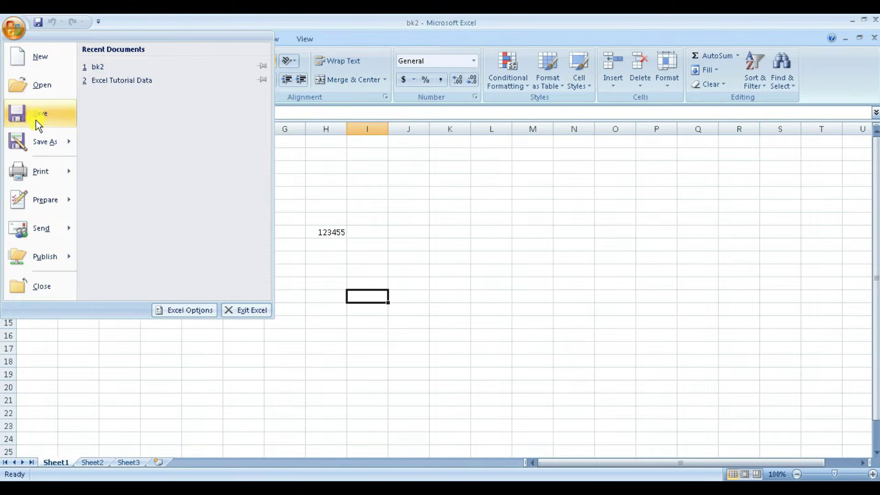
mouse_move(31, 144)
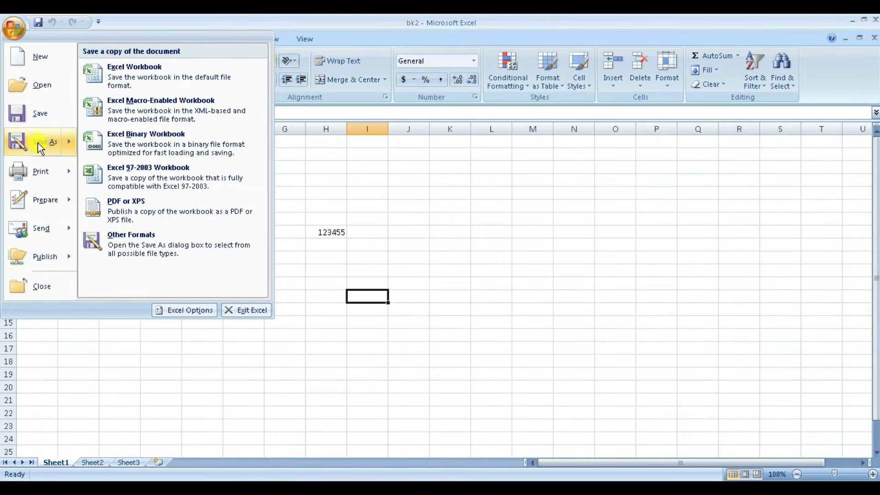
left_click(27, 144)
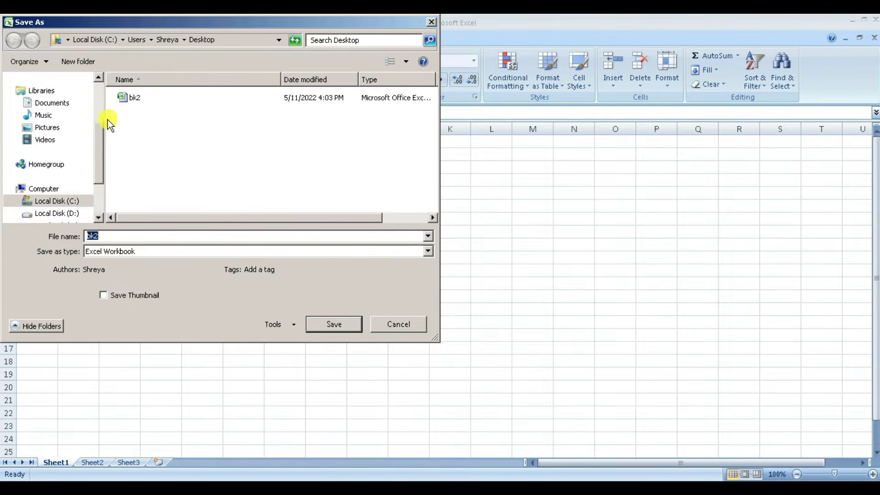
left_click(68, 41)
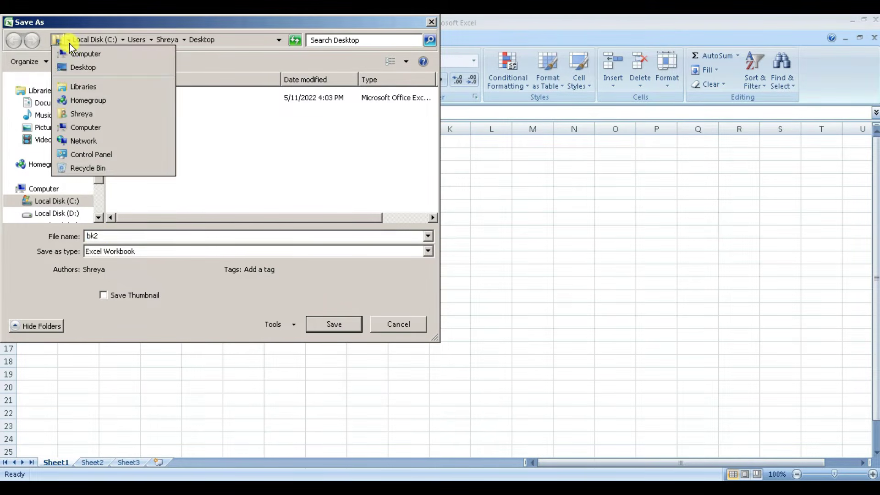
left_click(73, 68)
left_click(155, 236)
left_click(156, 236)
type("222")
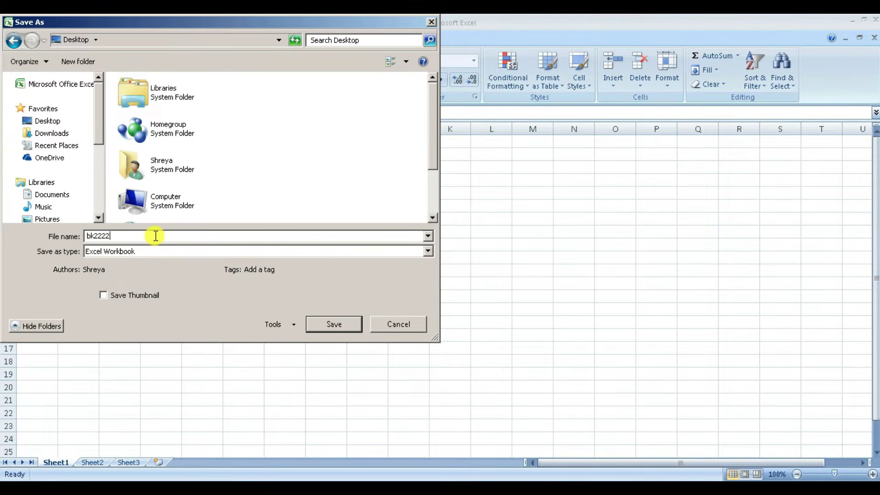
left_click(336, 324)
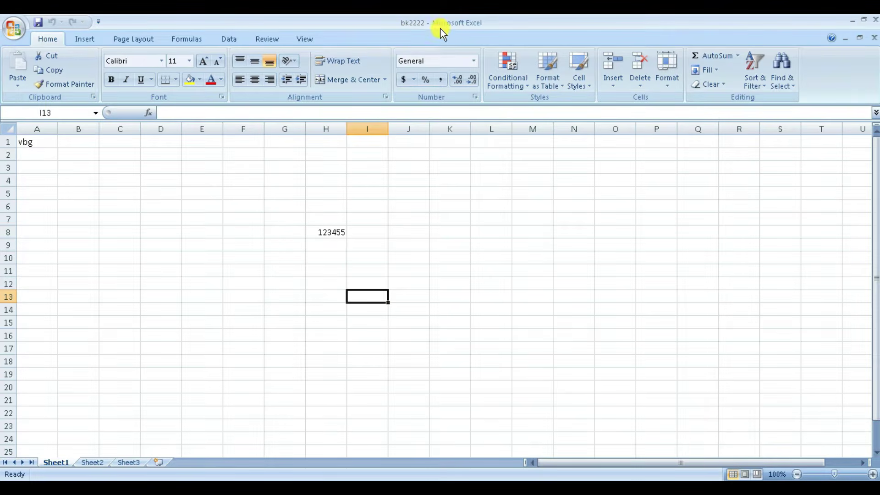
left_click(875, 22)
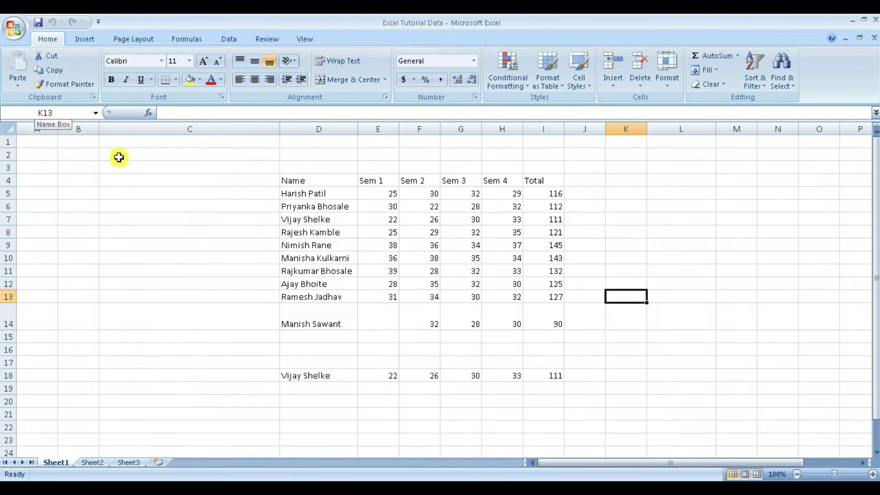
Step: Enter the sample text "aas" in cell C7 and "assa" in cell C9
left_click(184, 220)
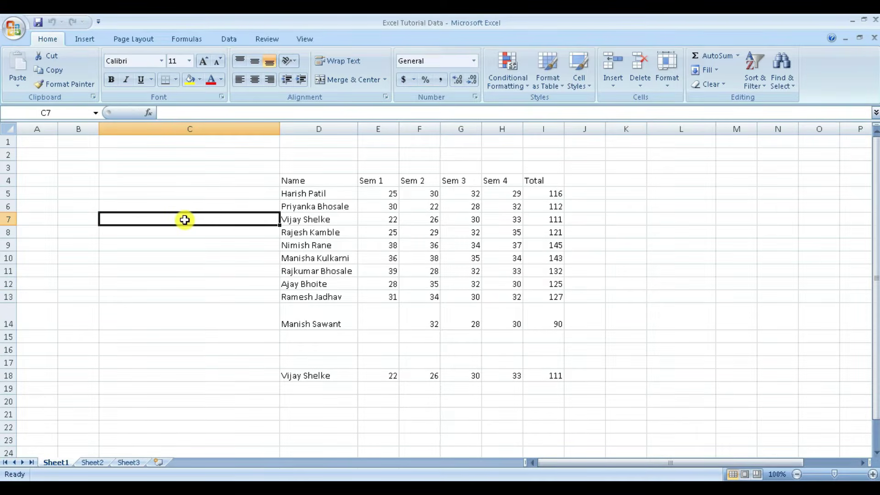
type("aas")
left_click(181, 244)
type("assa")
key("Return")
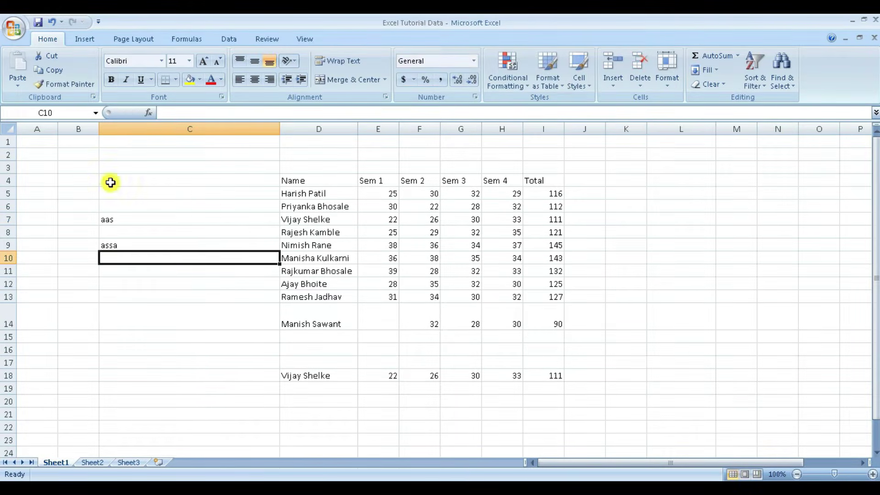
left_click(17, 29)
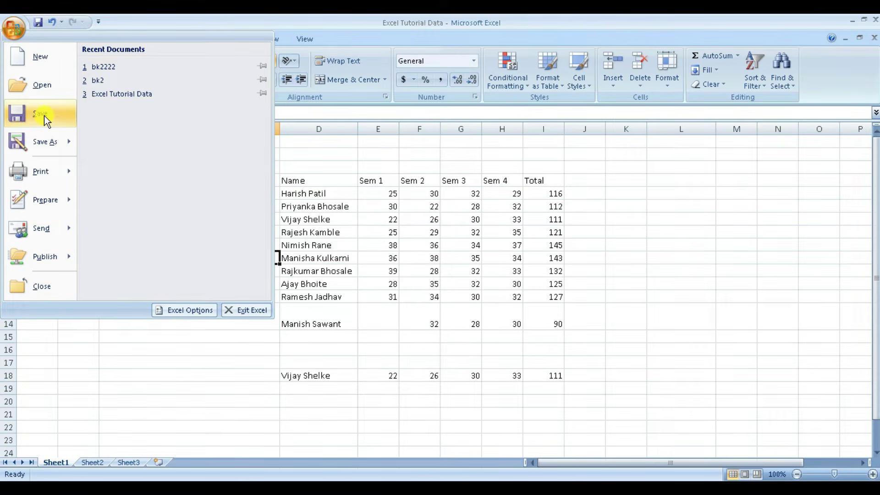
left_click(436, 148)
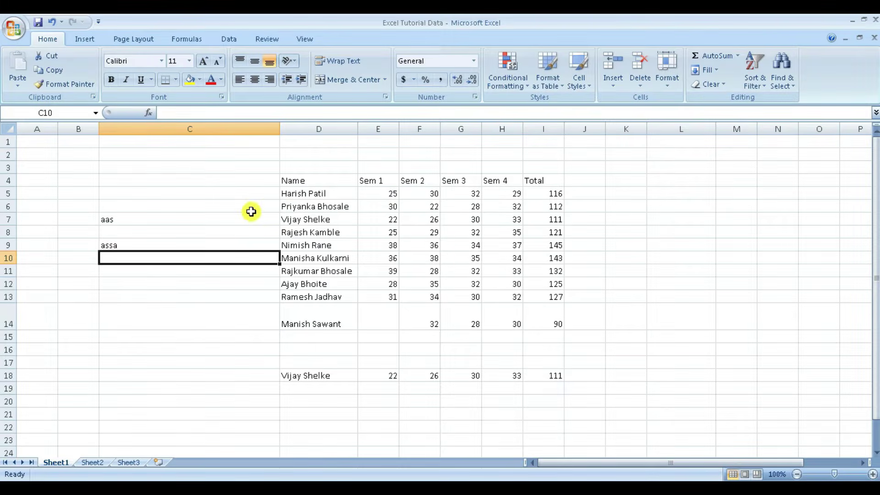
left_click(183, 228)
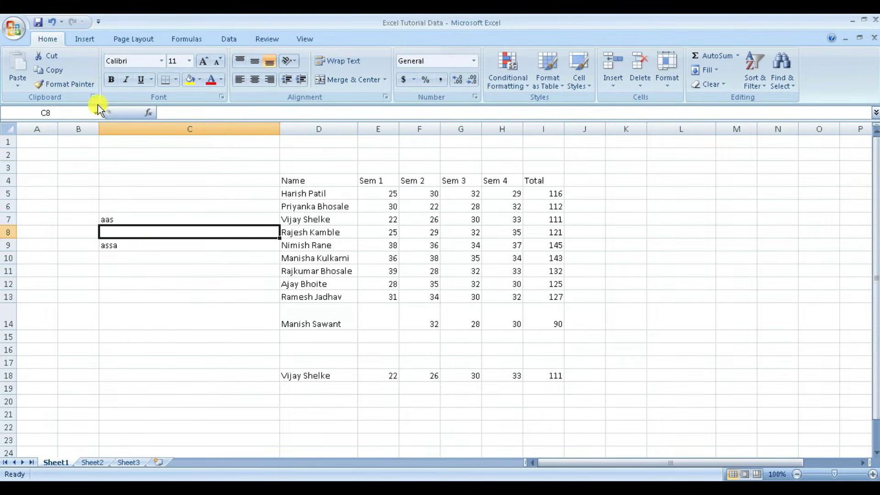
Step: Check how the sheet will print in Print Preview, zooming in and out on the page, and close the preview
left_click(14, 27)
mouse_move(24, 171)
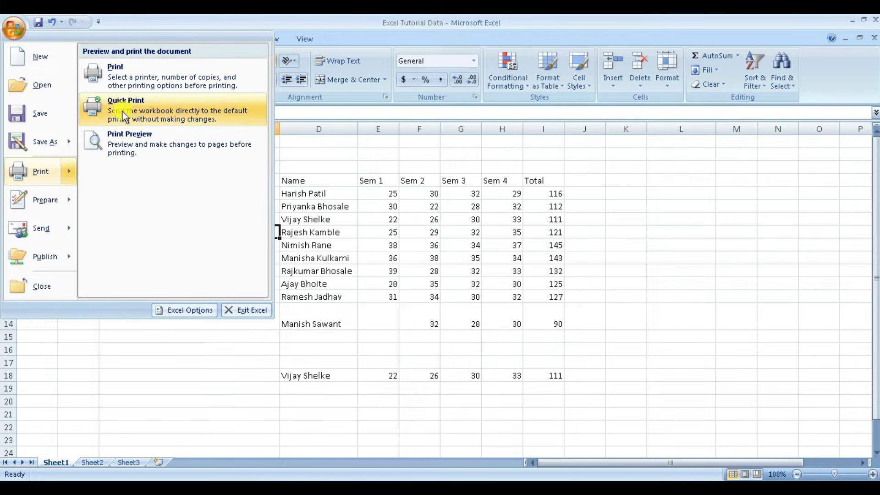
left_click(117, 141)
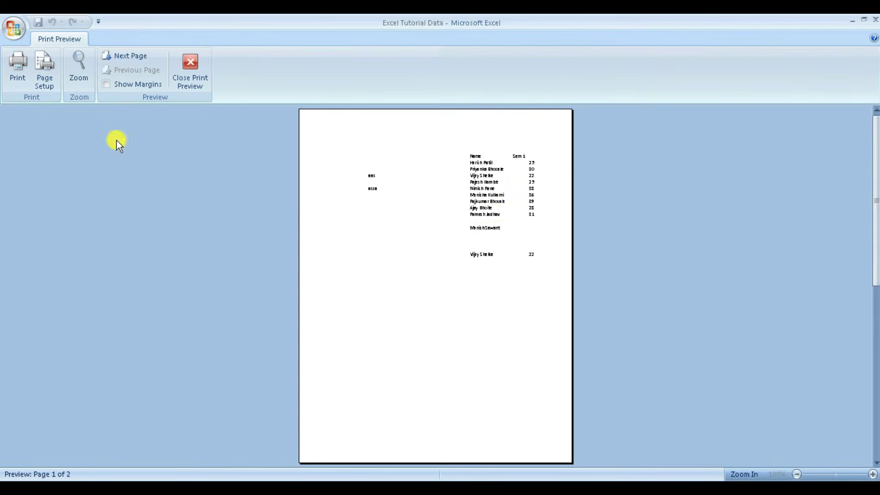
left_click(495, 213)
left_click(494, 213)
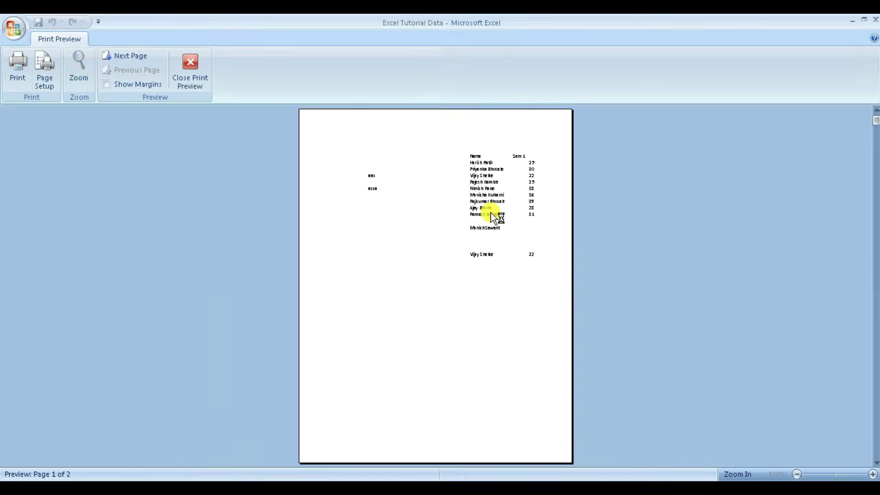
left_click(196, 75)
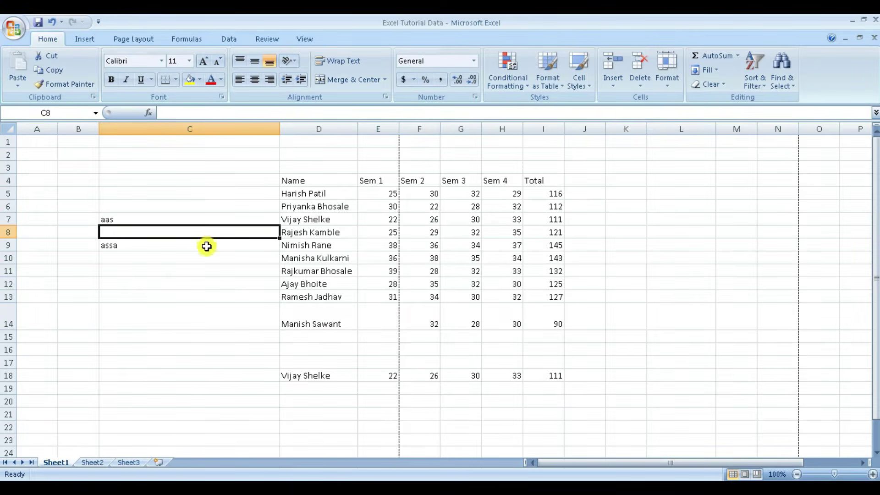
Step: Review the printer, page range and copies settings for printing the sheet, and cancel without printing
left_click(15, 27)
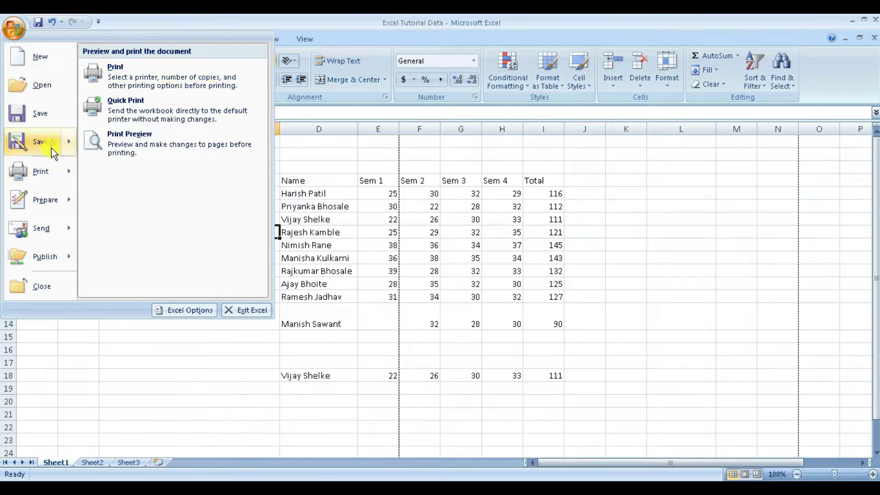
left_click(33, 171)
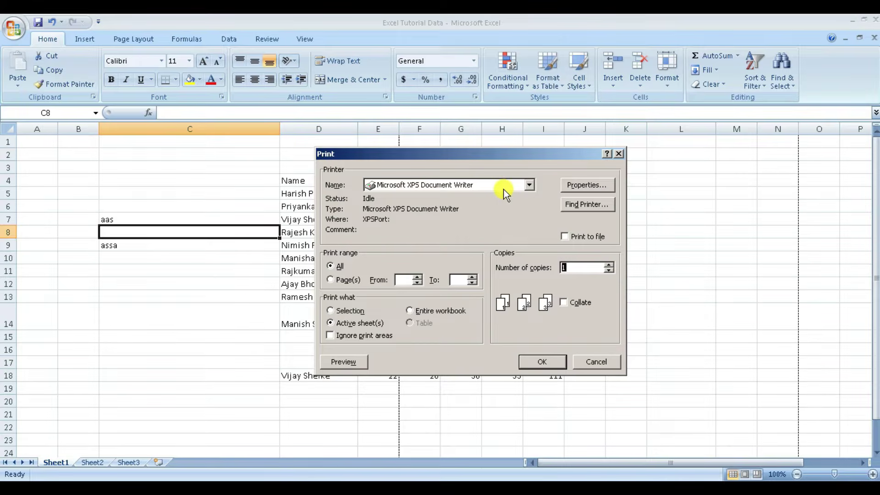
left_click(590, 362)
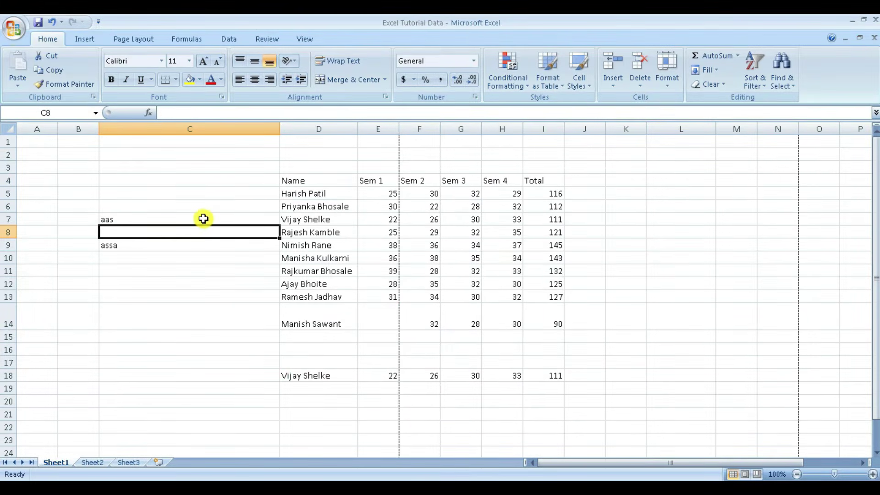
Step: Clear the sample text from cells C7 to C9
left_click_drag(202, 218, 203, 247)
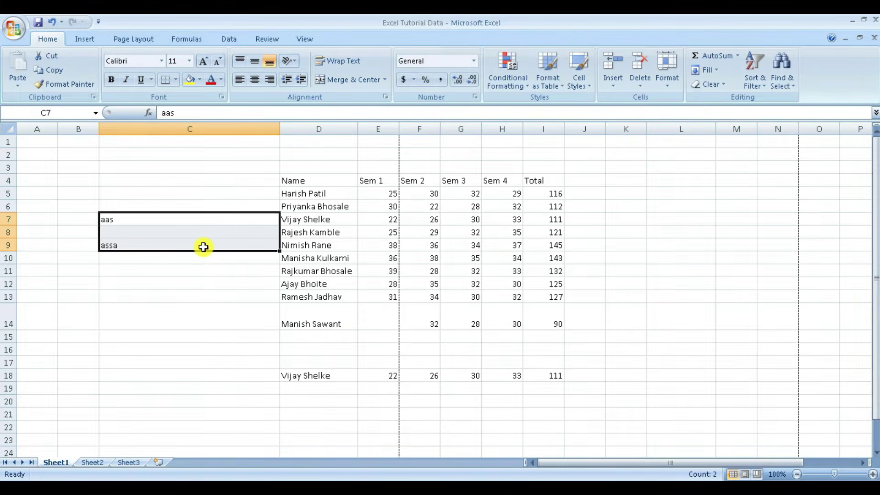
key("Delete")
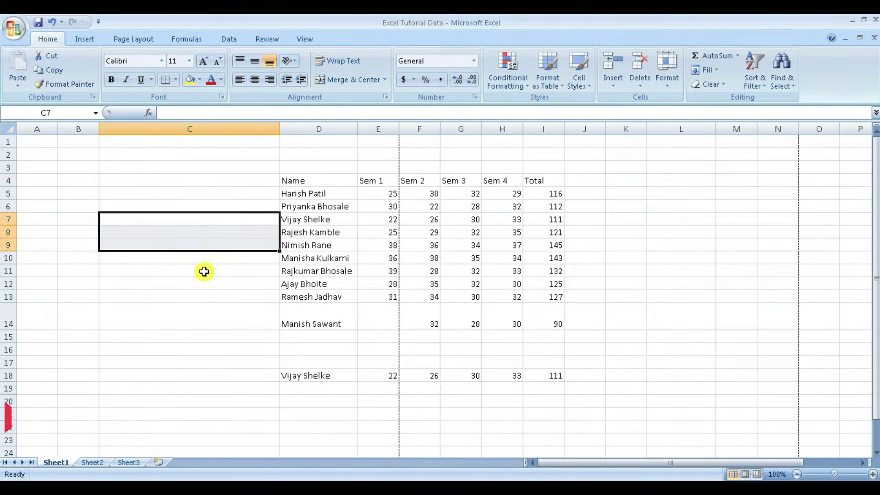
left_click(734, 270)
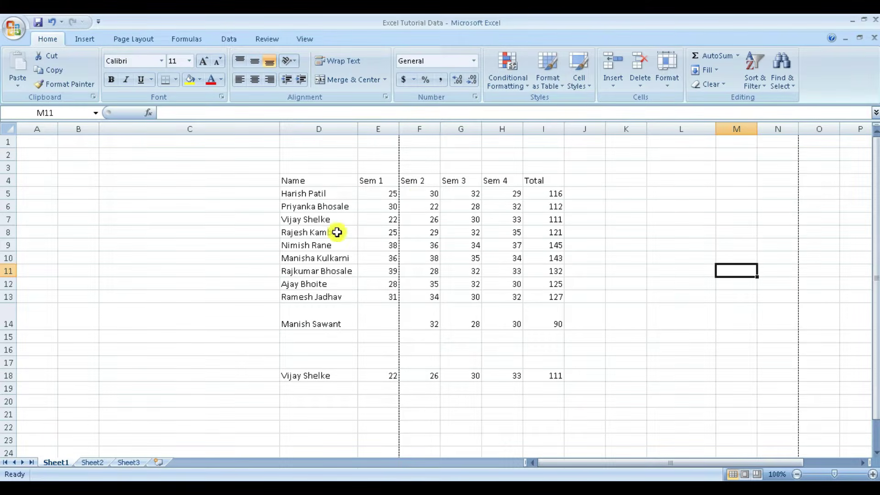
Step: Copy the first two student rows, D5:I6, to the clipboard
left_click_drag(316, 194, 535, 203)
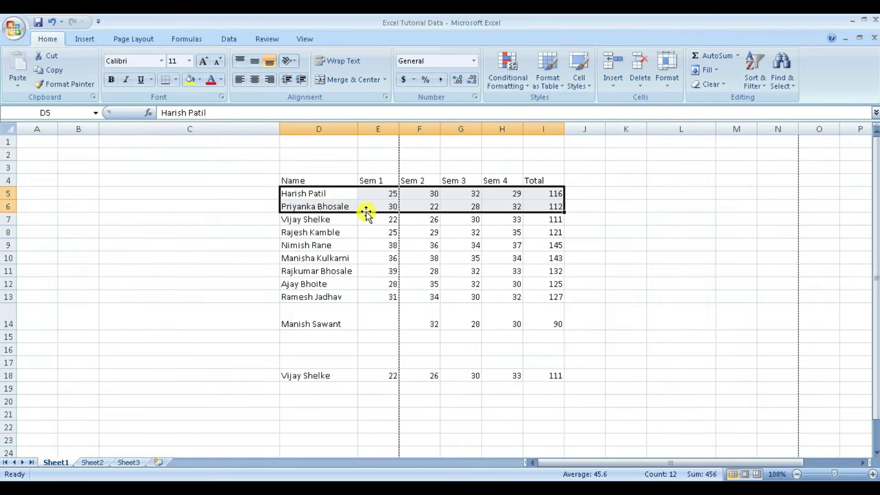
mouse_move(312, 196)
left_mouse_down()
mouse_move(330, 204)
mouse_move(542, 211)
mouse_move(535, 203)
left_mouse_up()
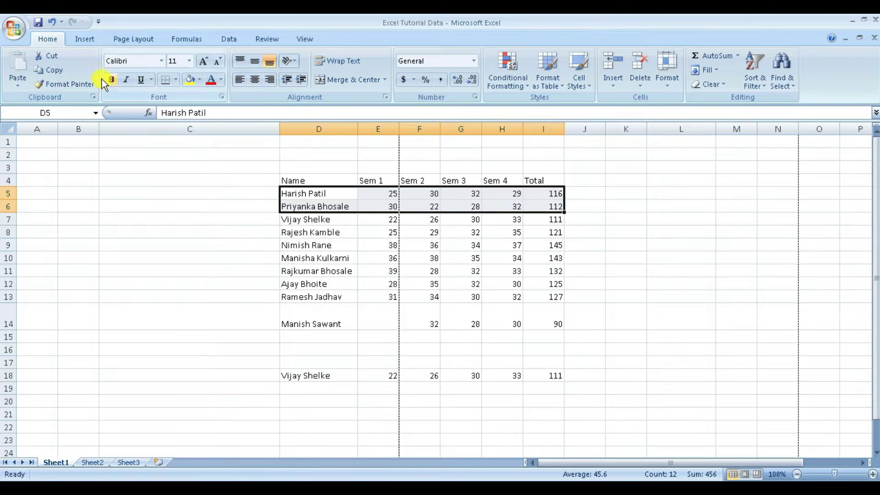
left_click(51, 70)
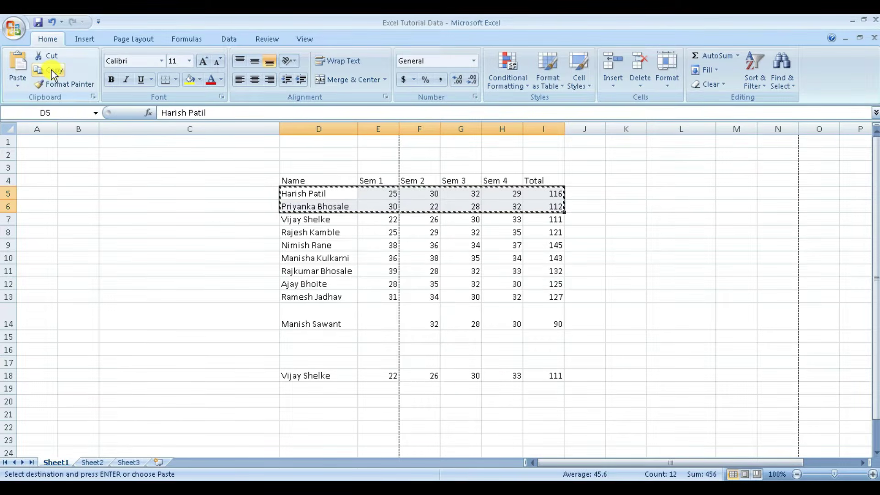
right_click(311, 193)
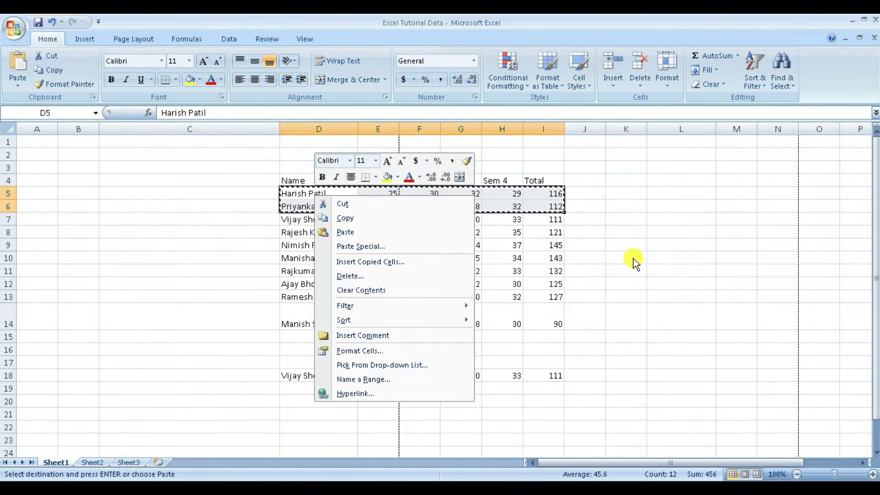
key("Escape")
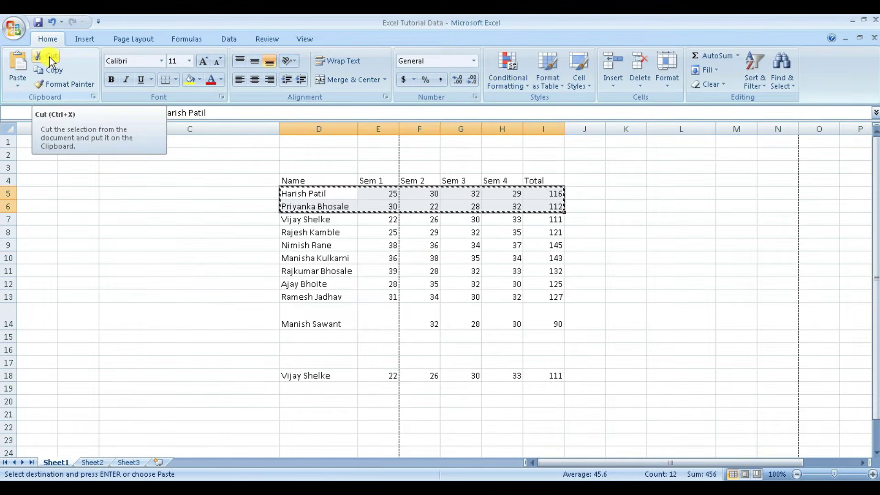
Step: Move the student rows D5:I6 to cell O5 by cutting and pasting, and widen column O to fit the names
right_click(327, 196)
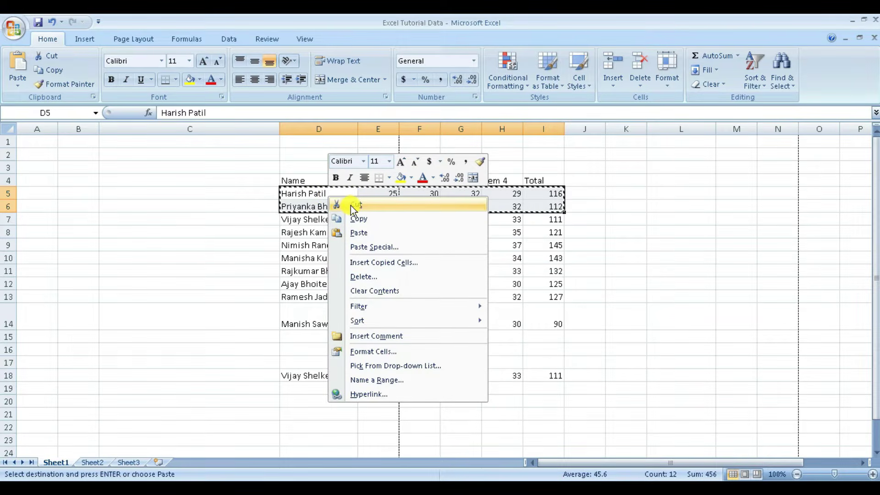
left_click(350, 206)
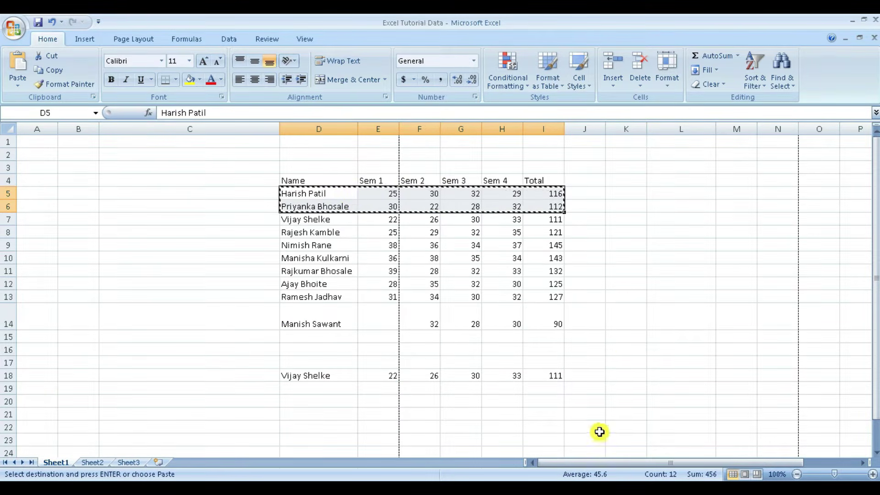
left_click_drag(600, 464, 643, 460)
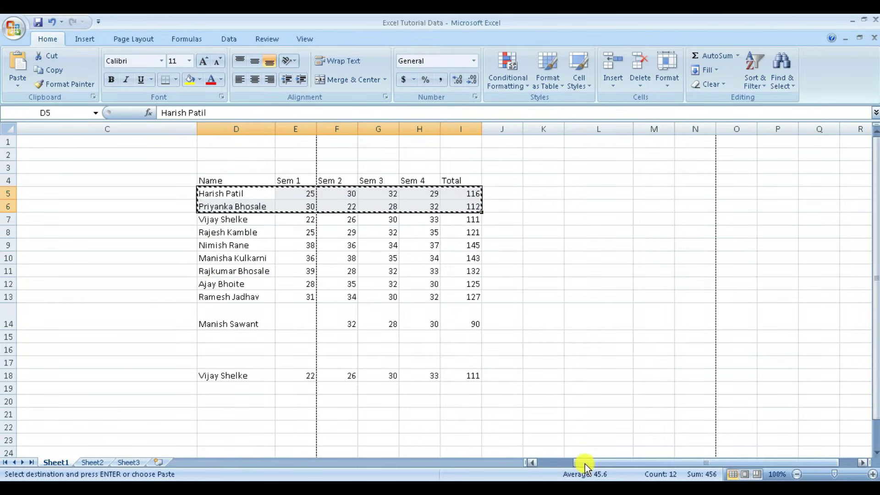
left_click_drag(585, 463, 602, 462)
left_click(555, 196)
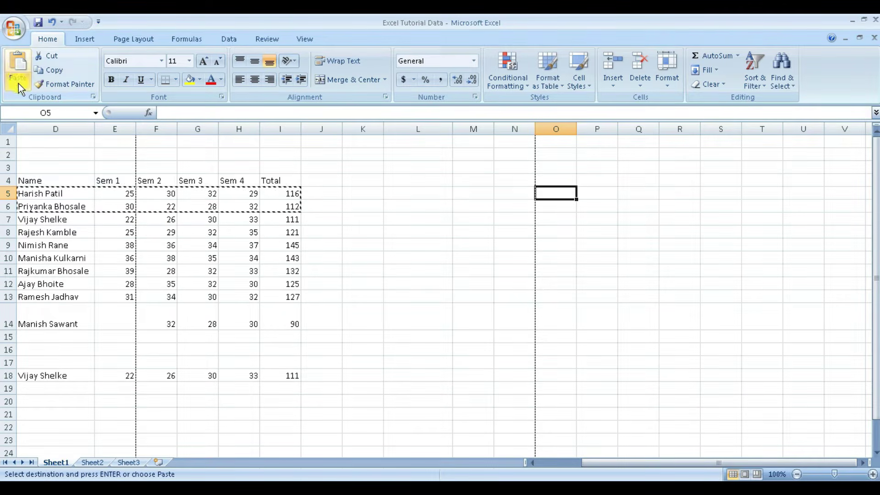
right_click(559, 194)
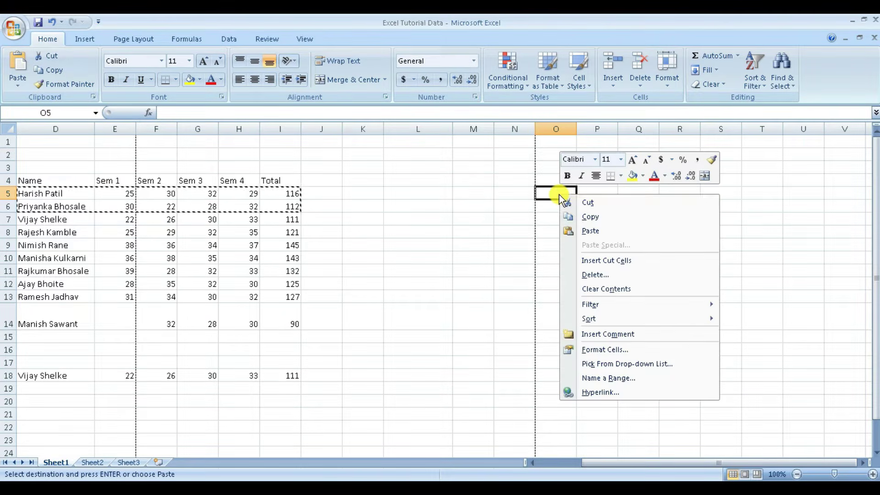
left_click(583, 230)
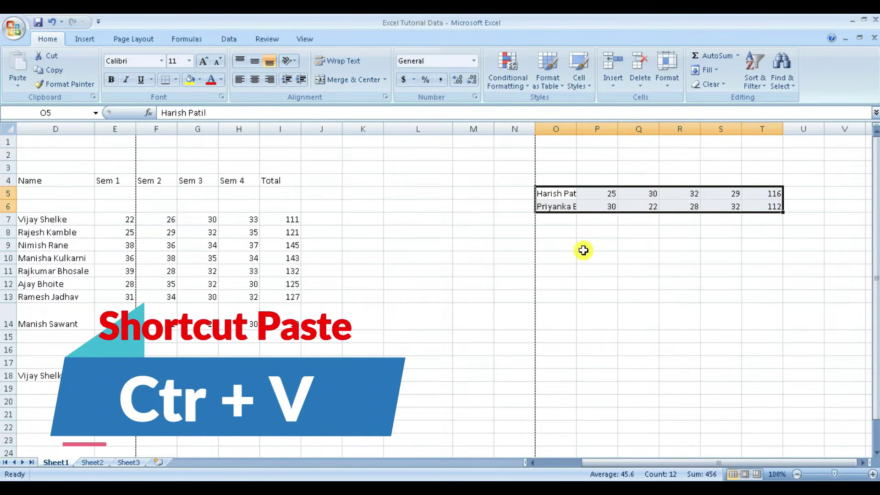
left_click(583, 250)
left_click_drag(577, 129, 604, 130)
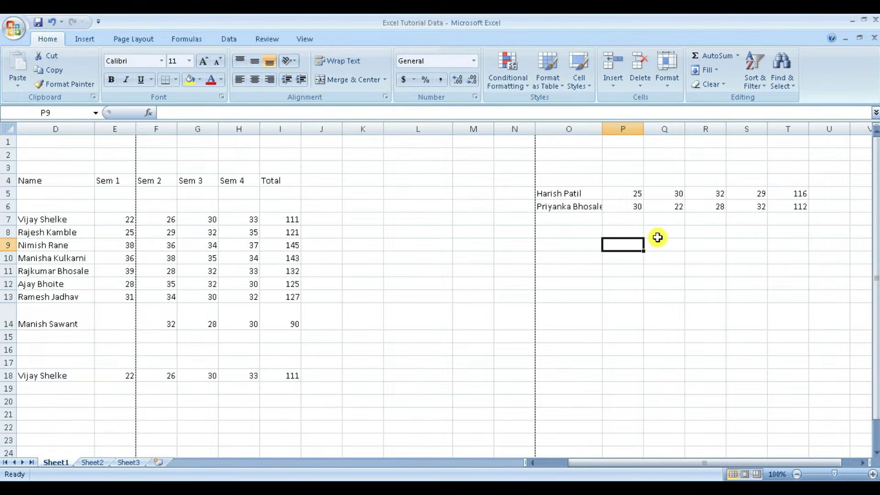
Step: Undo the widening of column O and the pasting of the cut rows
key("ctrl+z")
key("ctrl+z")
left_click(573, 255)
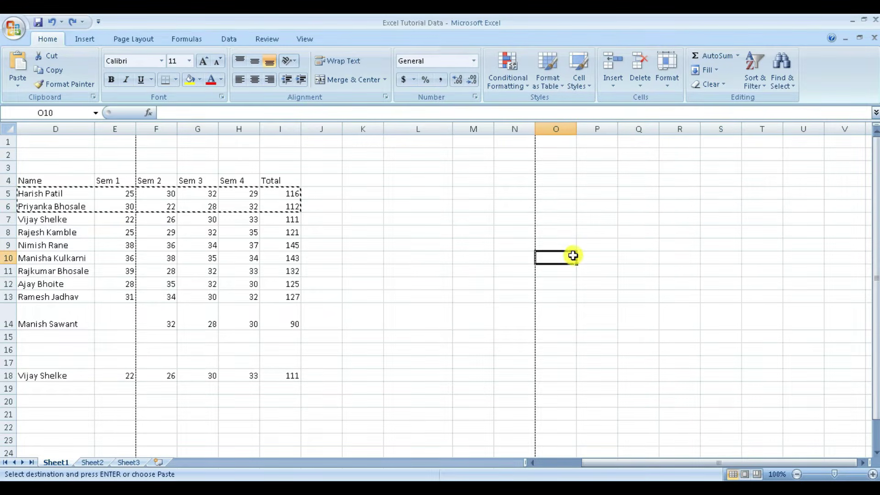
left_click(433, 249)
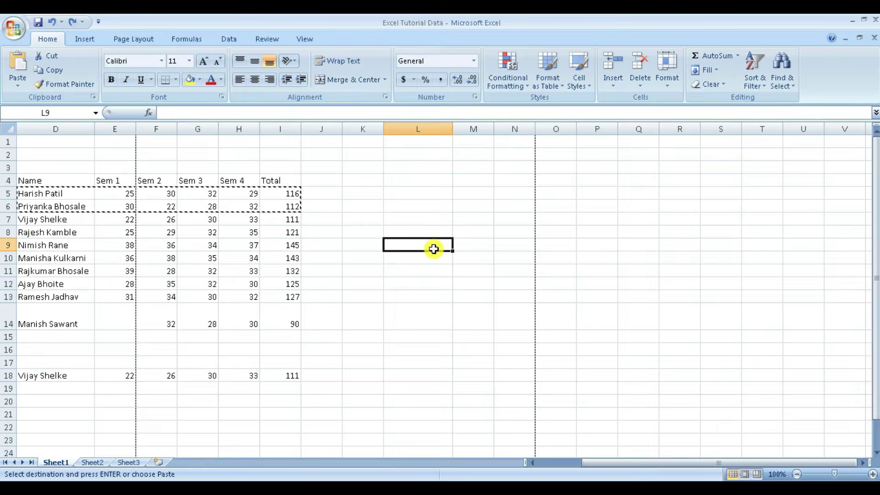
Step: Review the Paste Special options for the copied header and student rows, D4:I6
double_click(429, 258)
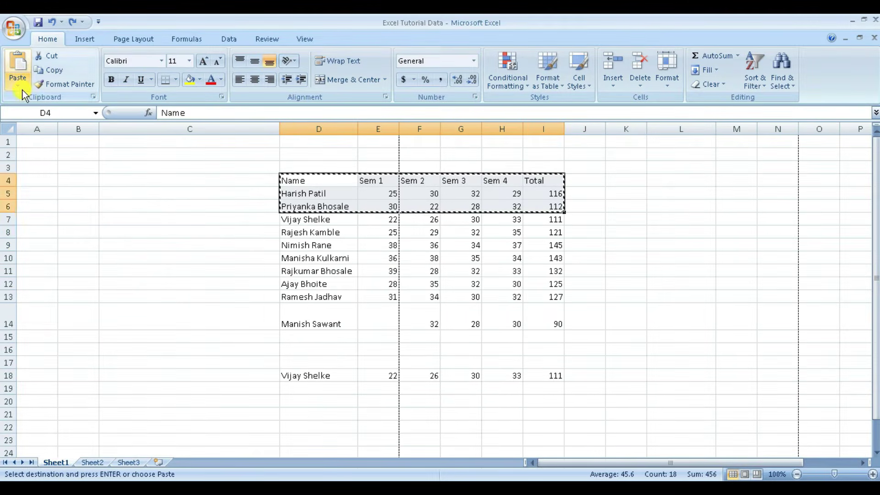
left_click(19, 87)
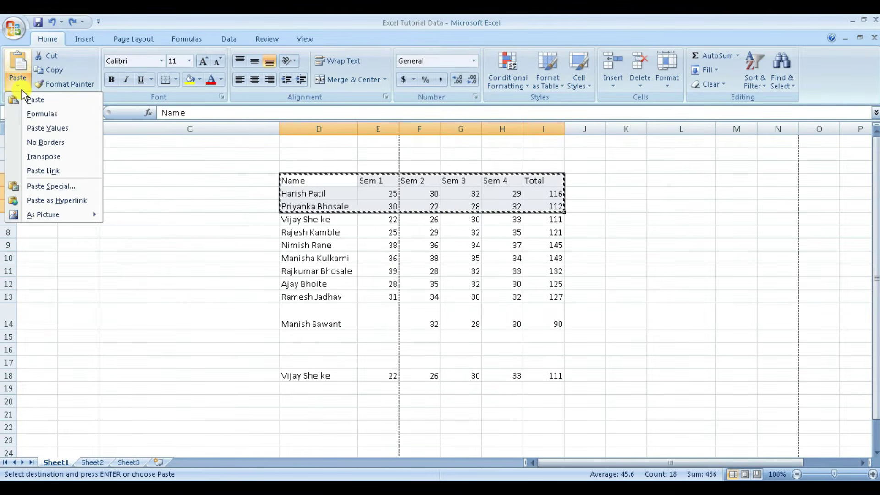
left_click(46, 186)
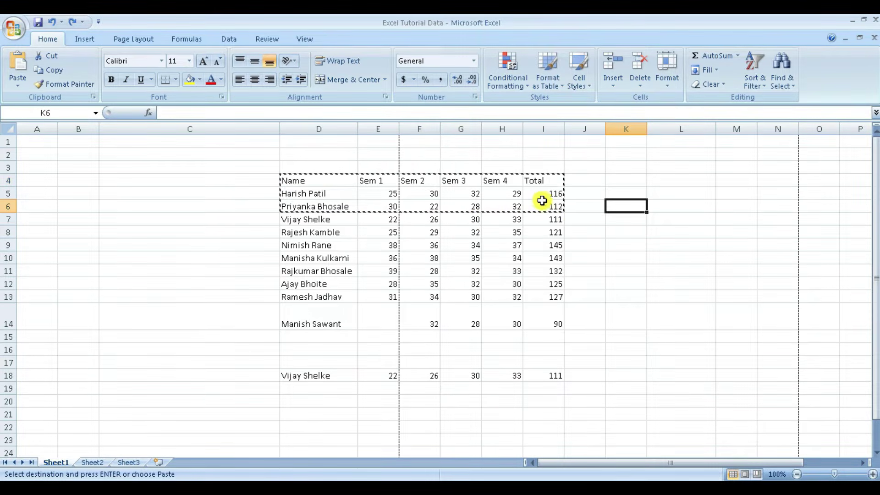
Step: Copy the totals in I5:I14 and paste them as values only at cell N5 on Sheet3
left_click(544, 198)
left_click_drag(550, 196, 551, 316)
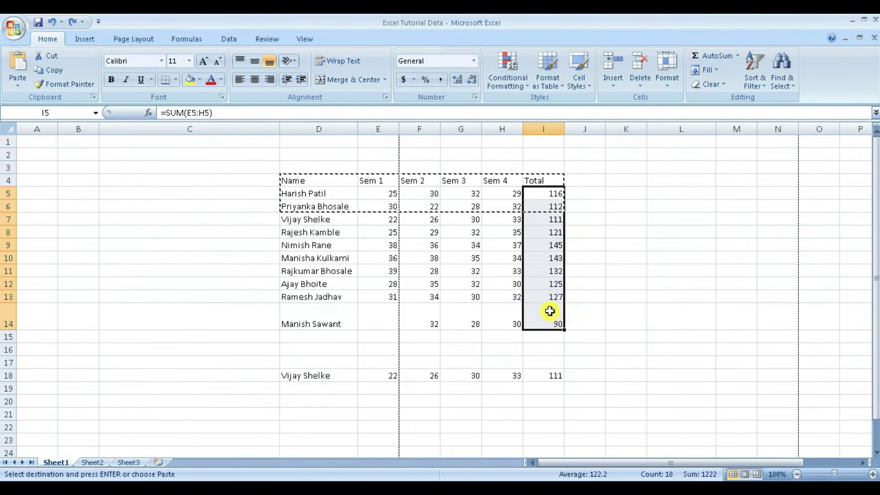
right_click(550, 312)
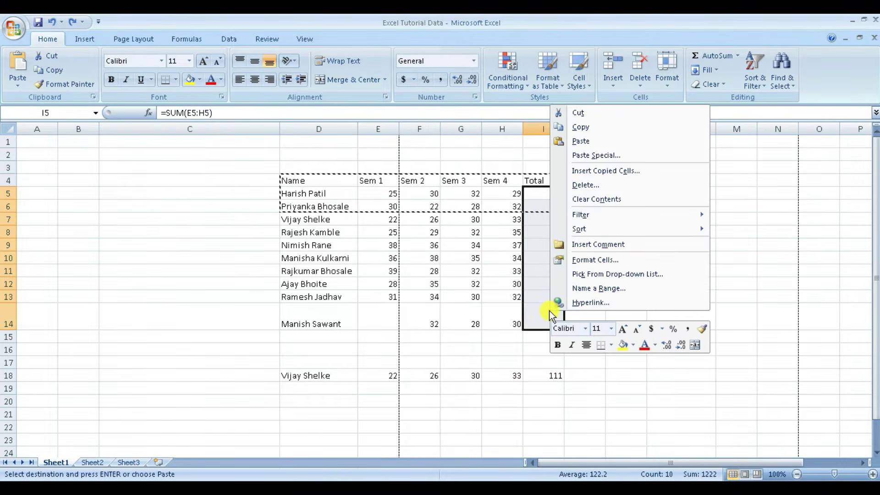
left_click(582, 130)
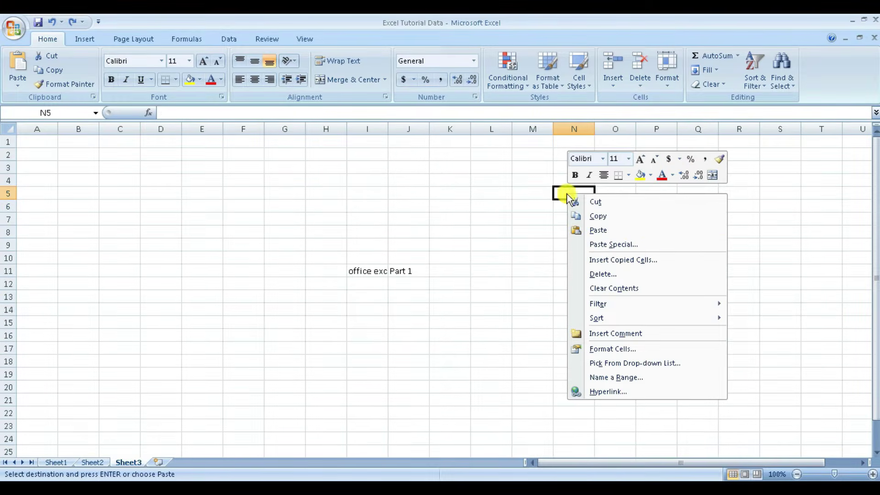
left_click(628, 229)
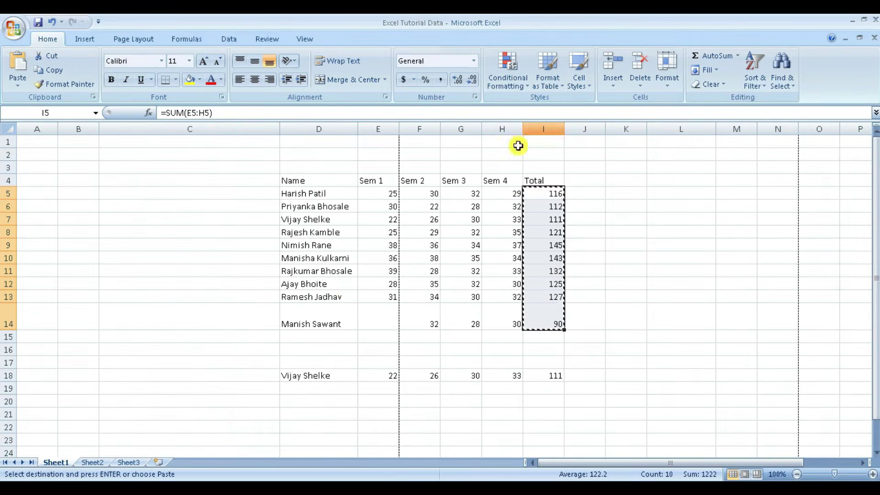
left_click(523, 200)
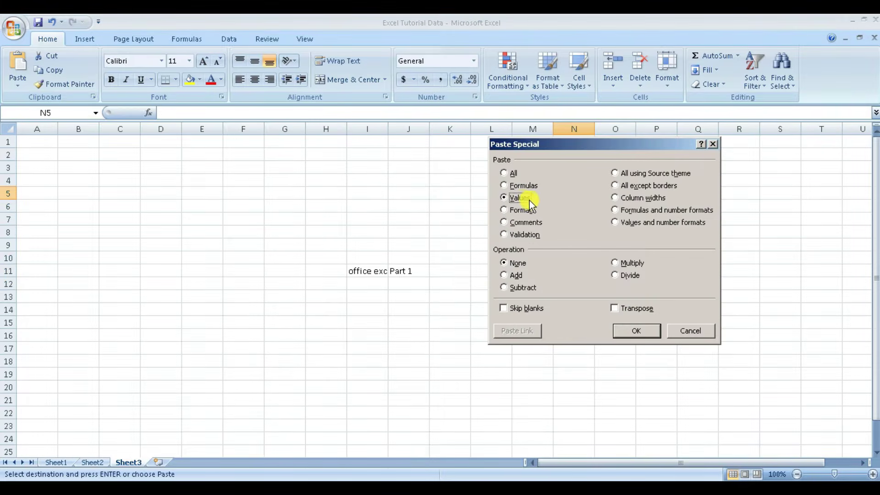
left_click(634, 332)
left_click(579, 195)
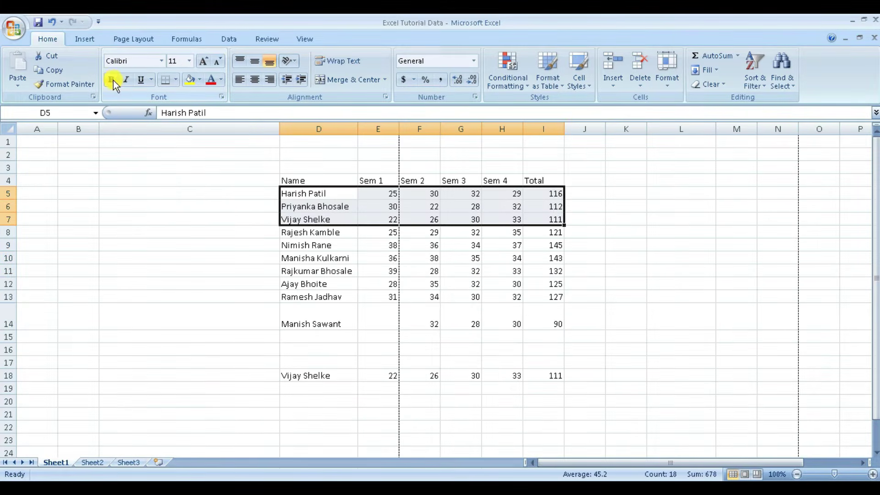
Step: Format the first three student rows, D5:I7 on Sheet1, as bold italic red text on a yellow fill
left_click(110, 79)
left_click(125, 81)
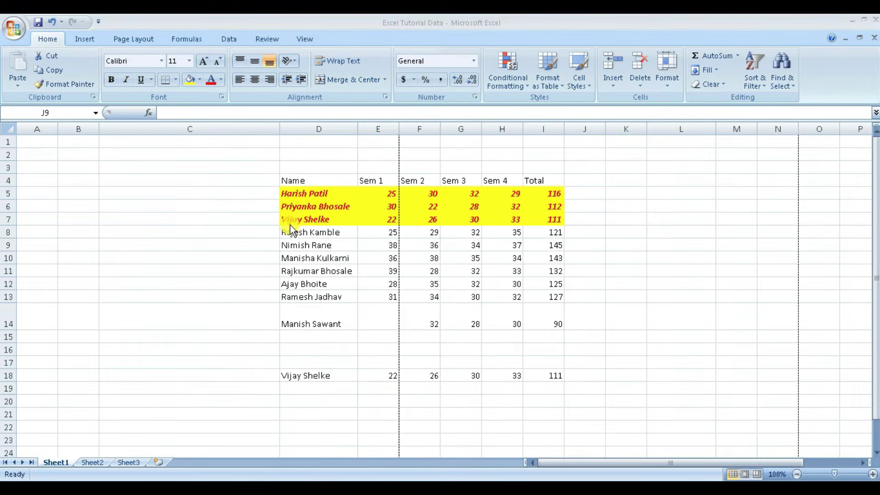
Step: Copy the yellow-highlighted rows D5:I7 and paste only their formats at cell N5 on Sheet3
left_click_drag(293, 192, 541, 216)
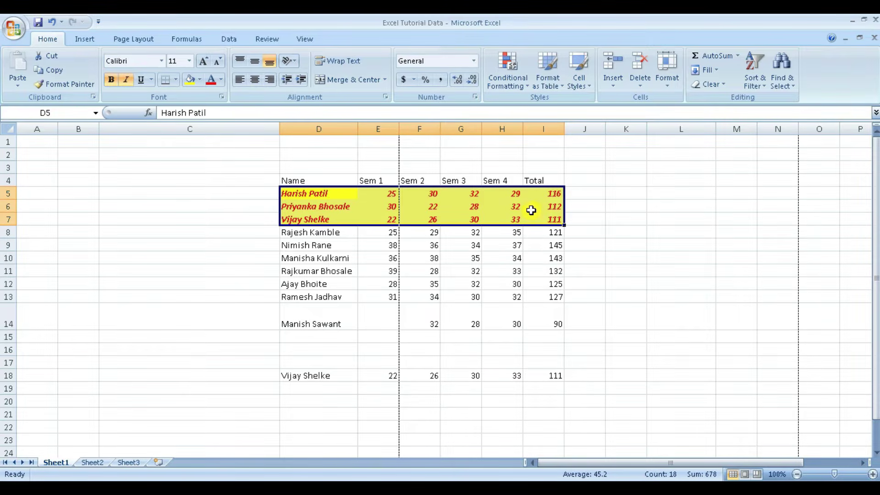
right_click(532, 211)
left_click(544, 233)
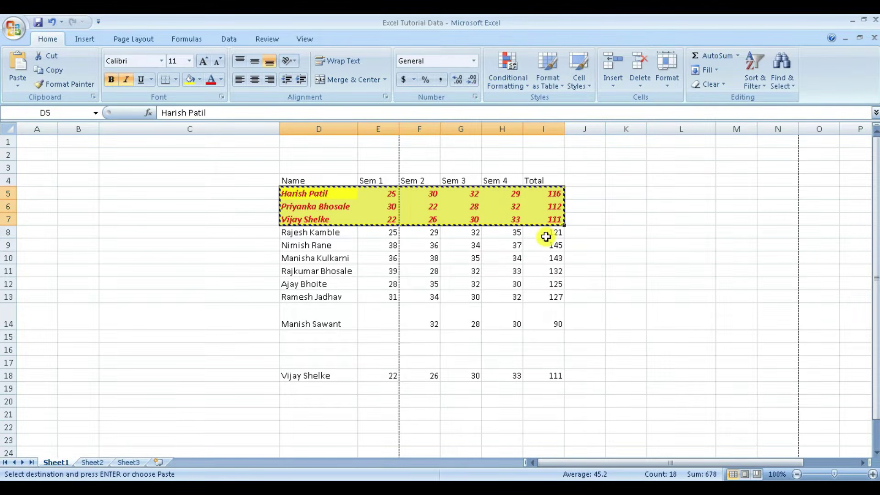
left_click(131, 462)
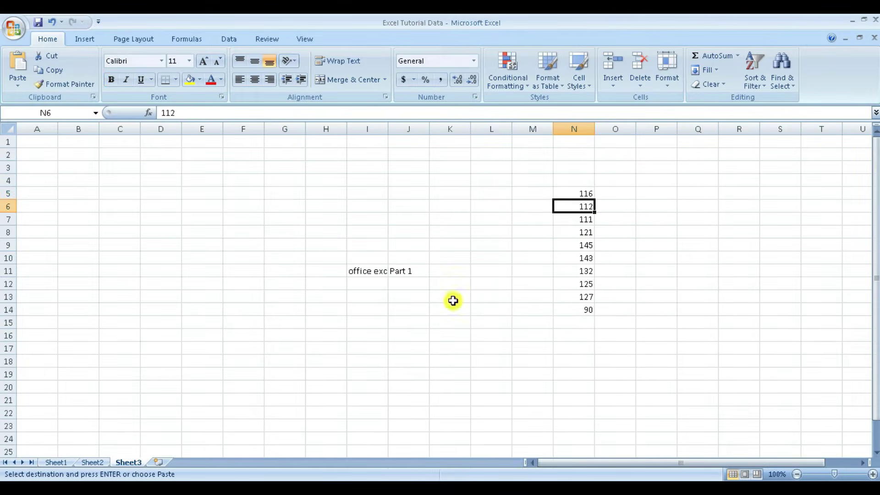
right_click(568, 193)
left_click(609, 248)
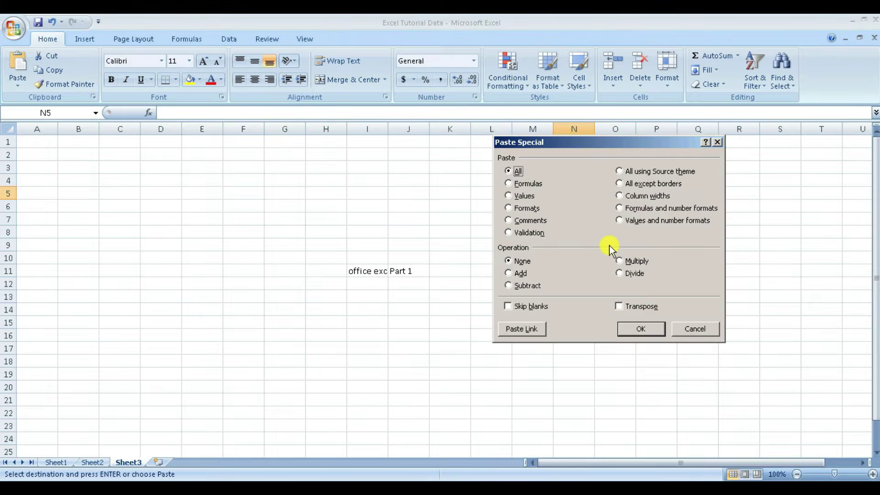
left_click(508, 208)
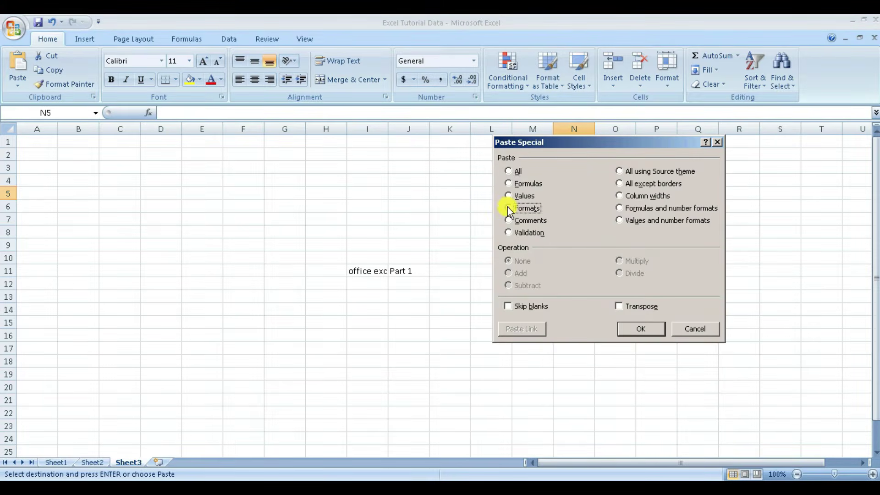
left_click(627, 328)
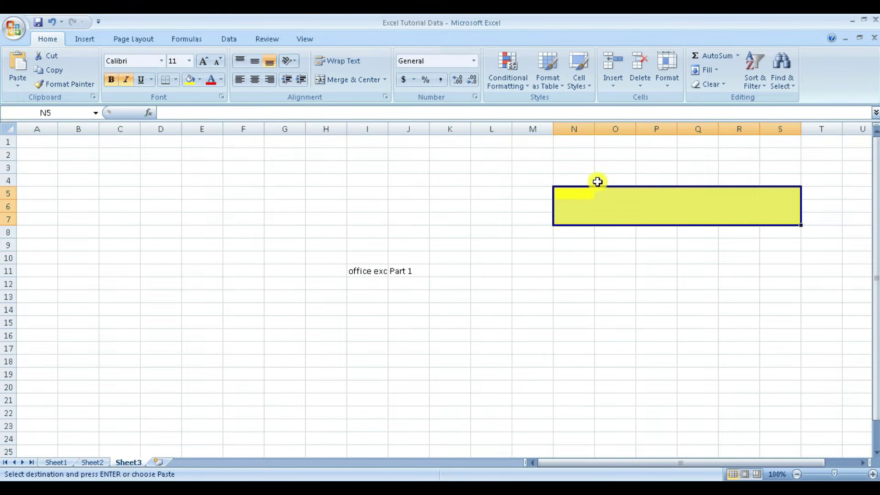
Step: Enter the sample text "asder" in cell N5 and "w" in cell O5 to try the pasted formatting
left_click(578, 195)
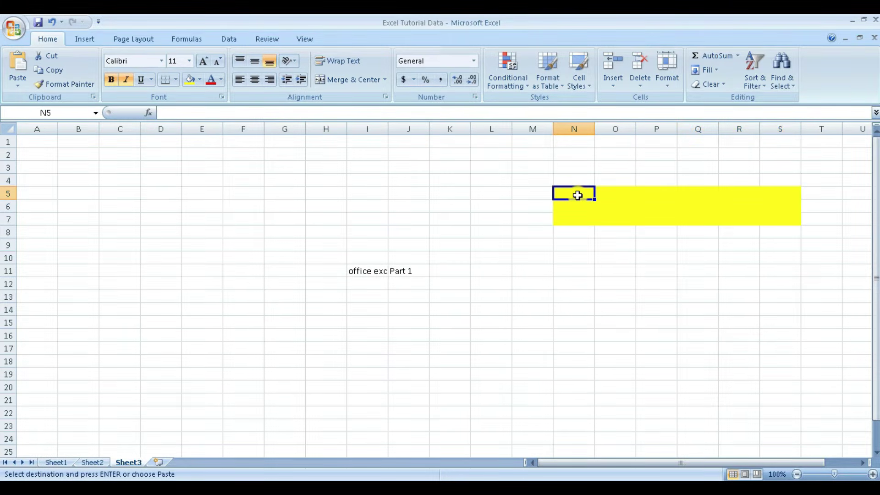
type("asder")
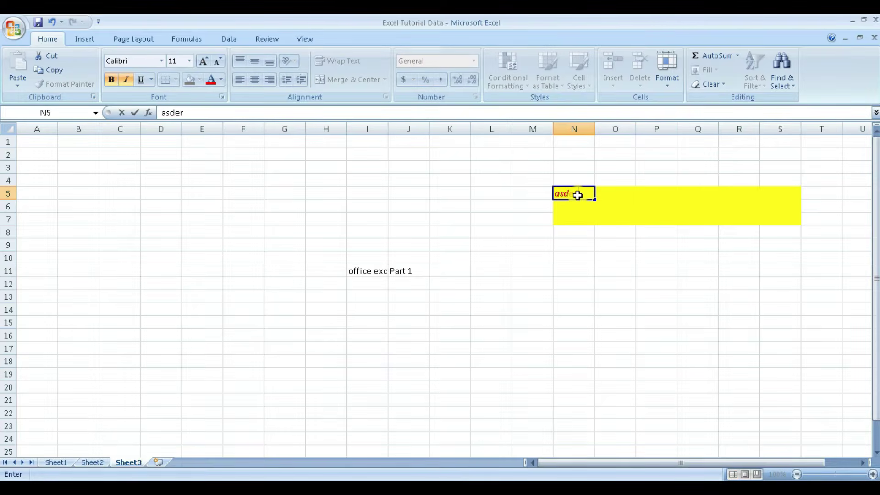
left_click(617, 194)
type("w")
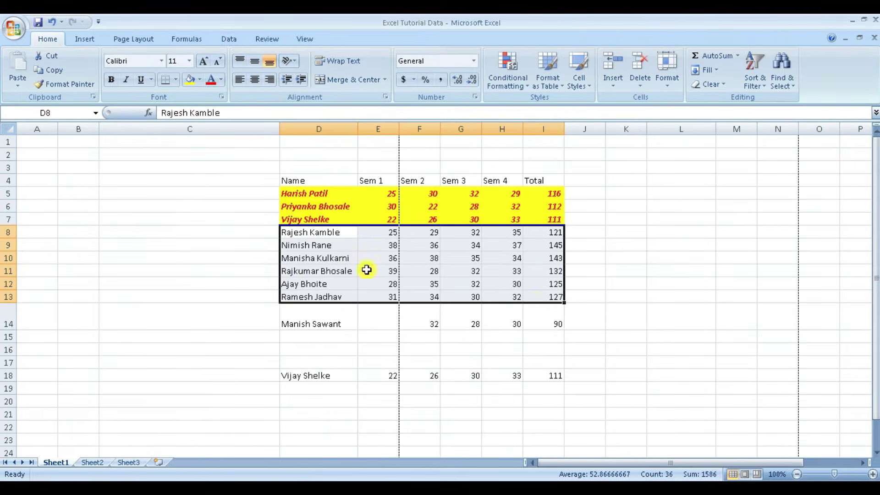
Step: Copy the student rows D8:I13 from Sheet1 and paste them transposed at cell I22 on Sheet3
right_click(336, 264)
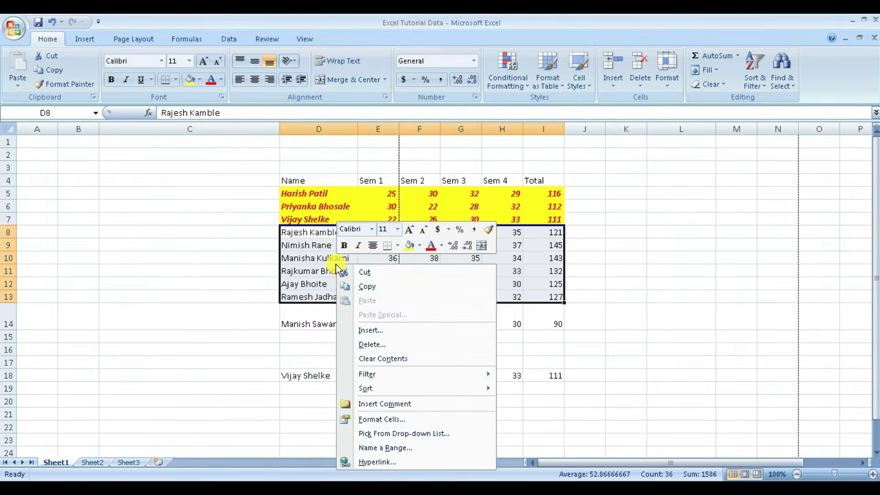
left_click(355, 287)
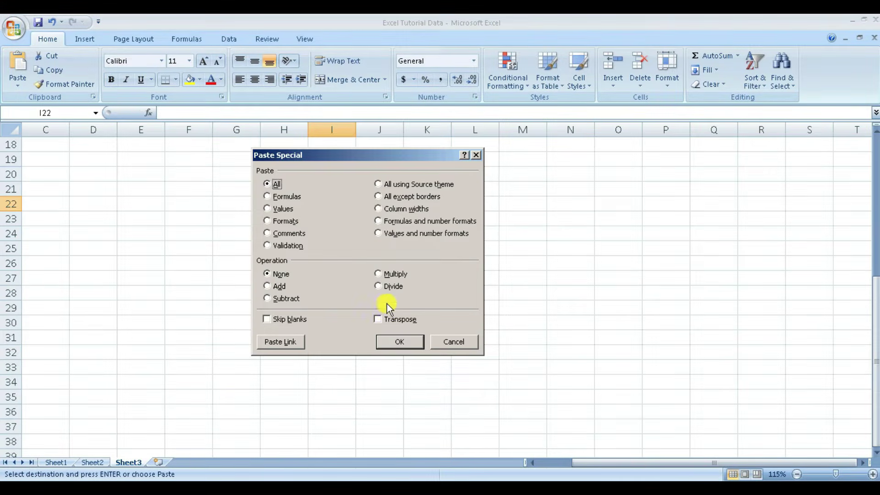
left_click(379, 317)
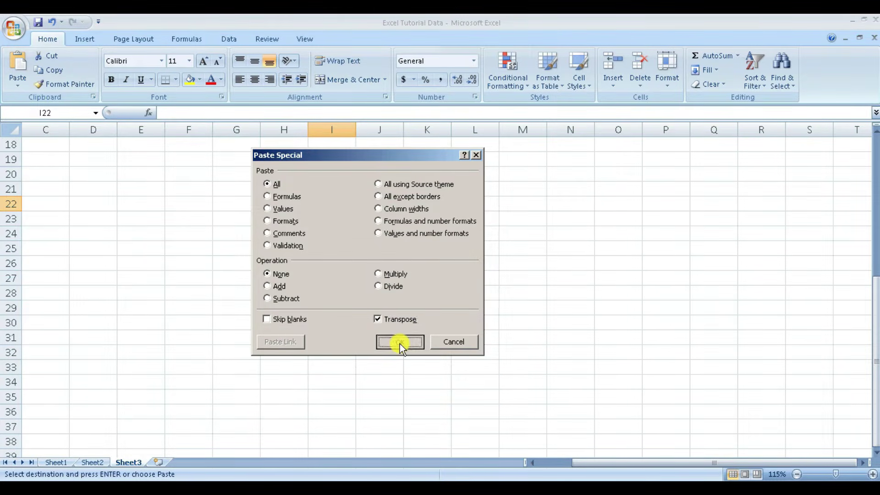
left_click(400, 342)
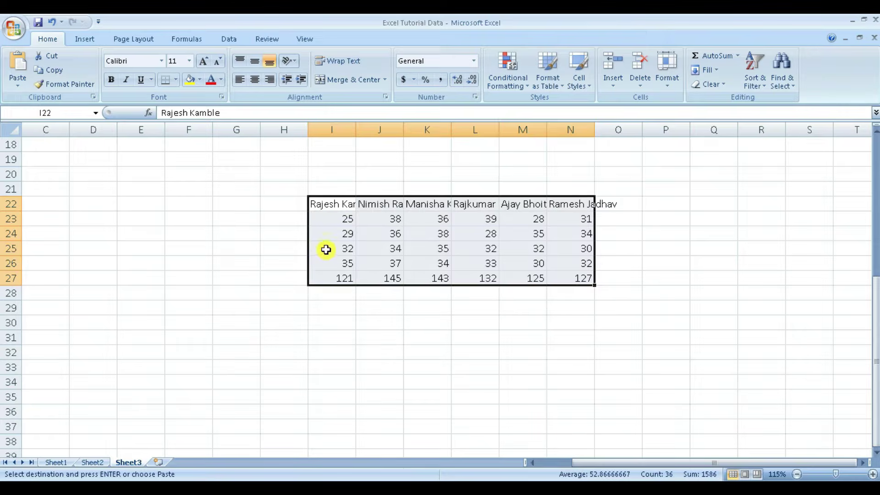
Step: Widen columns I and J on Sheet3 so the student names in row 22 fit
left_click(327, 234)
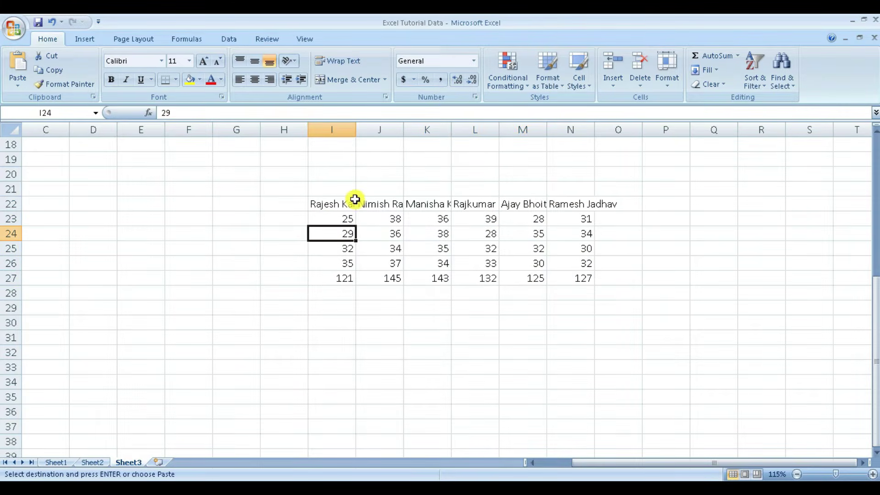
left_click_drag(354, 128, 443, 133)
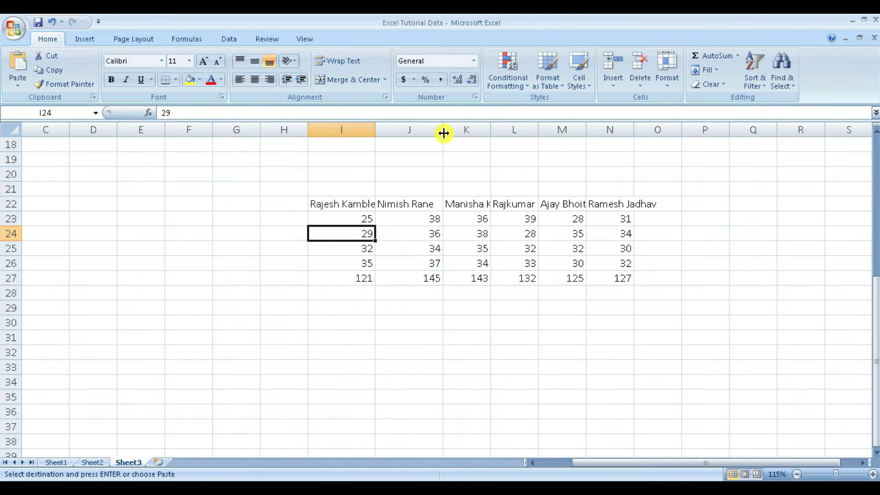
left_click(544, 337)
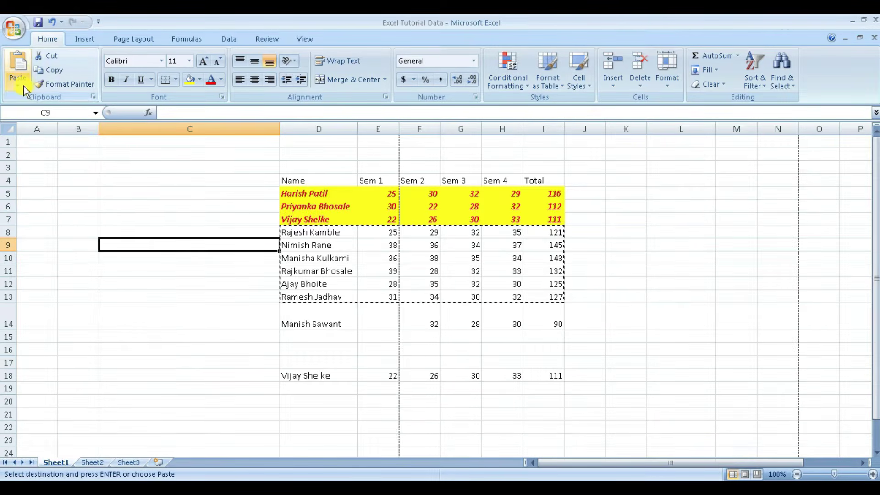
left_click(21, 85)
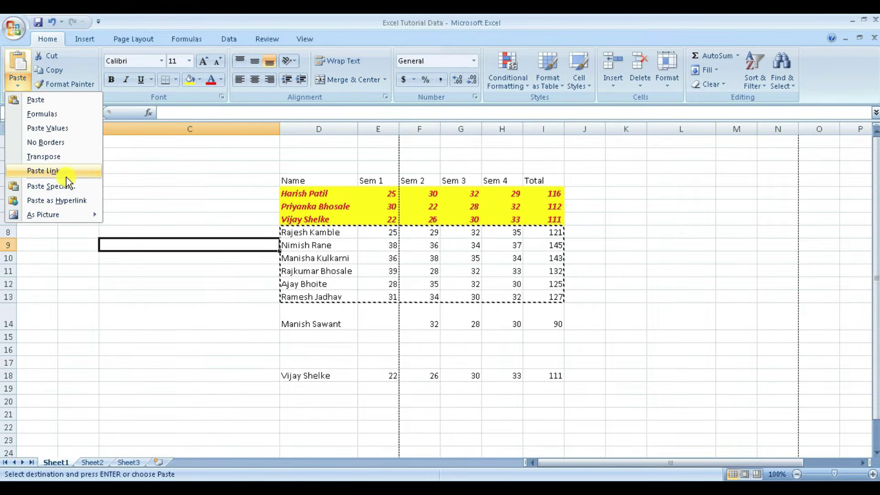
key("Escape")
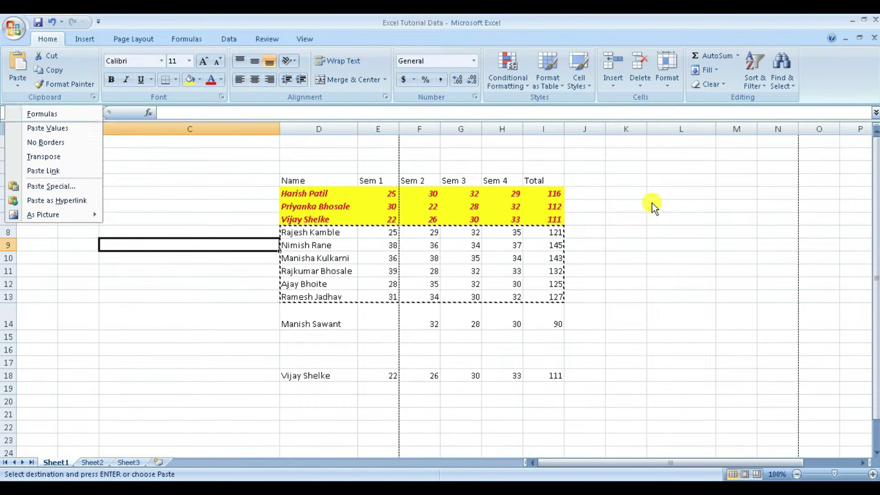
left_click(648, 235)
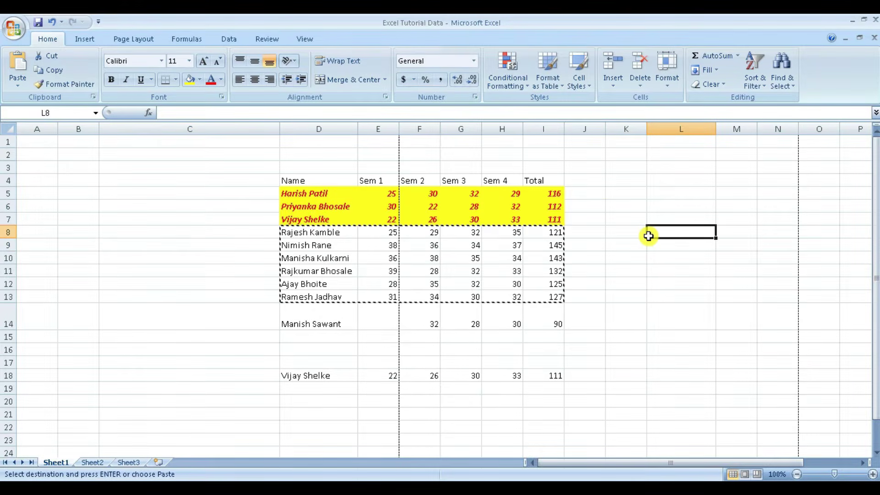
key("Escape")
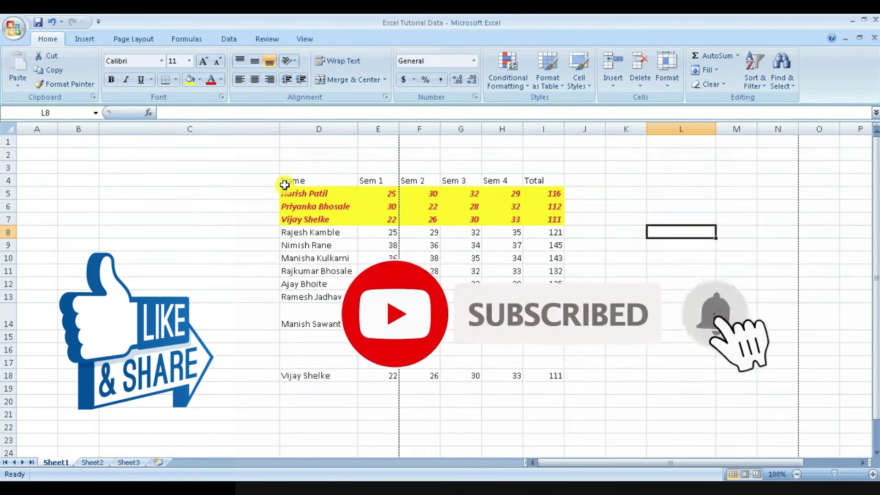
left_click(26, 87)
mouse_move(34, 216)
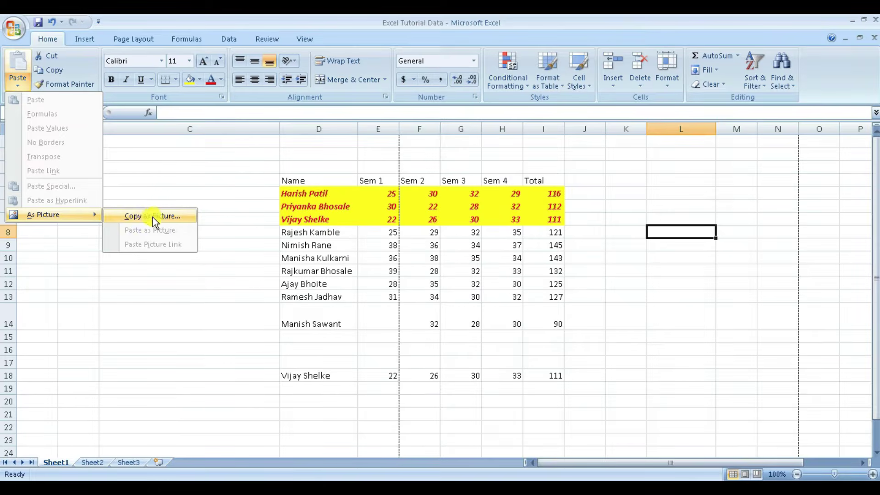
left_click(232, 303)
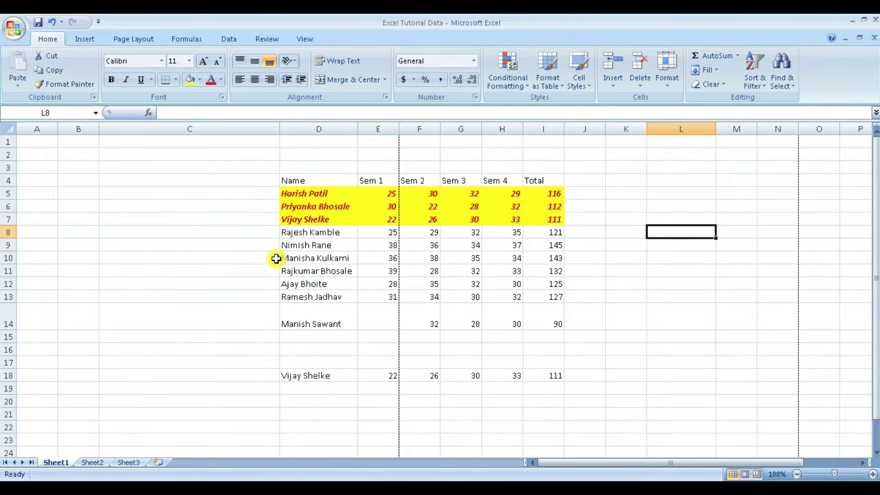
Step: Copy the marks table D4:I14 on Sheet1 as a picture, as shown on screen and in Picture format
left_click_drag(289, 180, 546, 312)
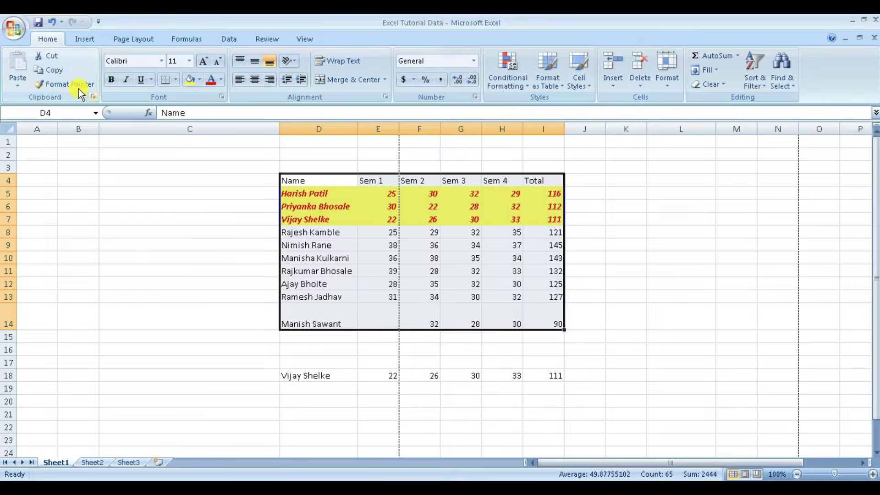
left_click(23, 89)
mouse_move(37, 217)
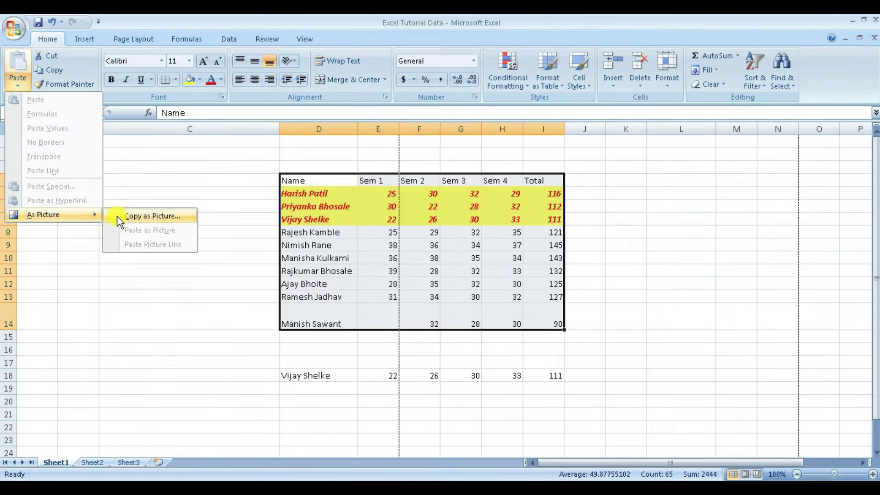
left_click(153, 216)
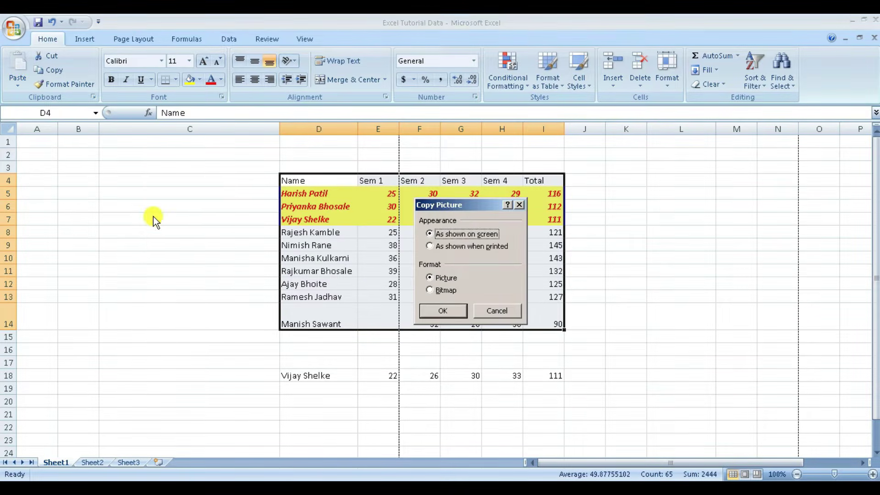
left_click(434, 312)
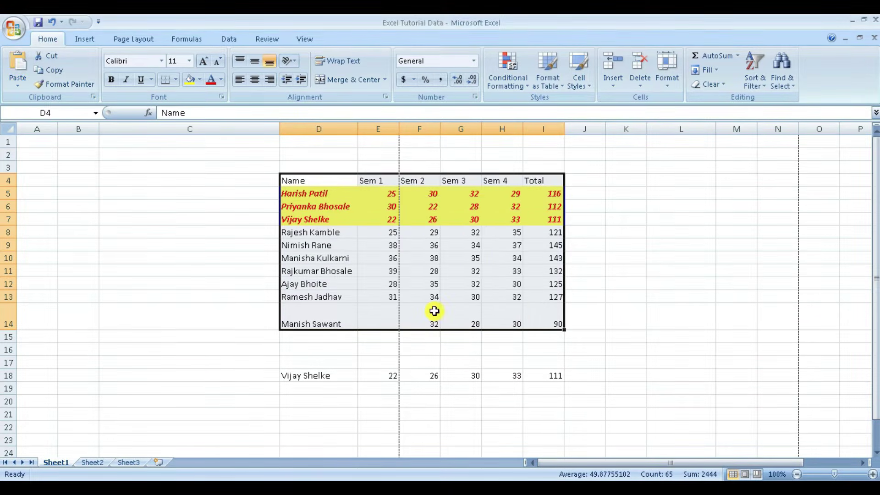
Step: Paste the copied marks table as a picture at cell I37 on Sheet3
left_click(128, 463)
scroll(177, 384, "down", 4)
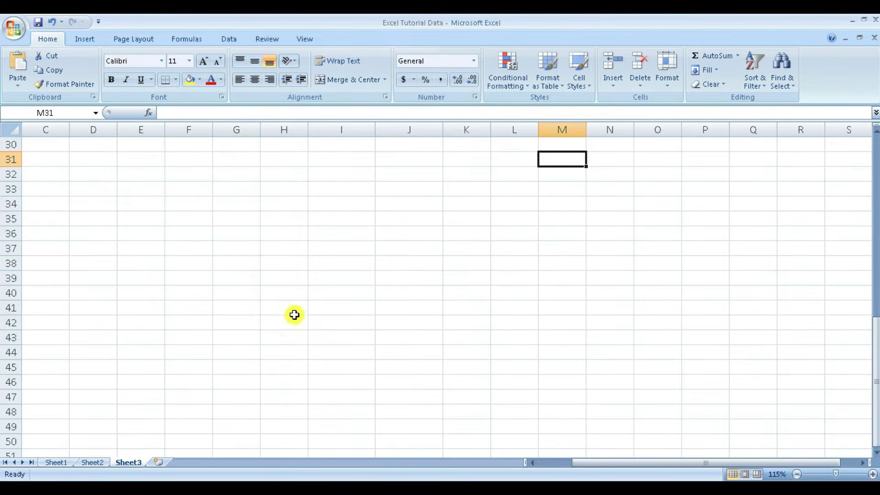
left_click(318, 251)
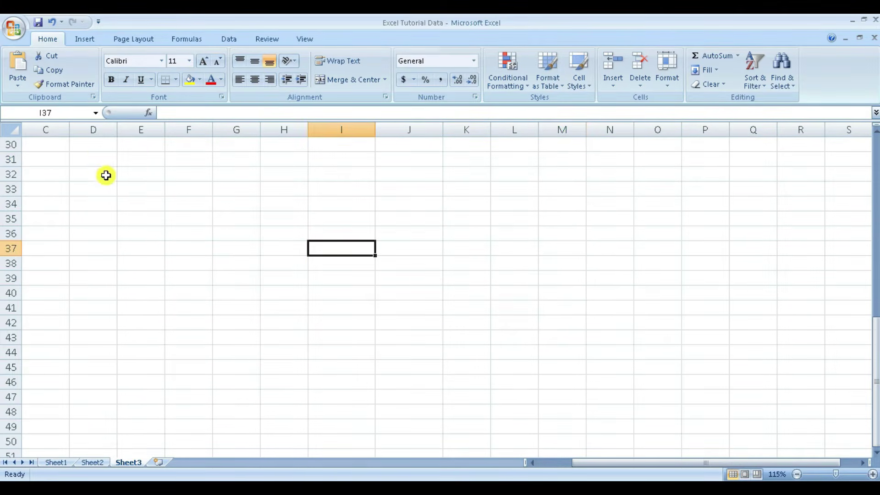
left_click(19, 89)
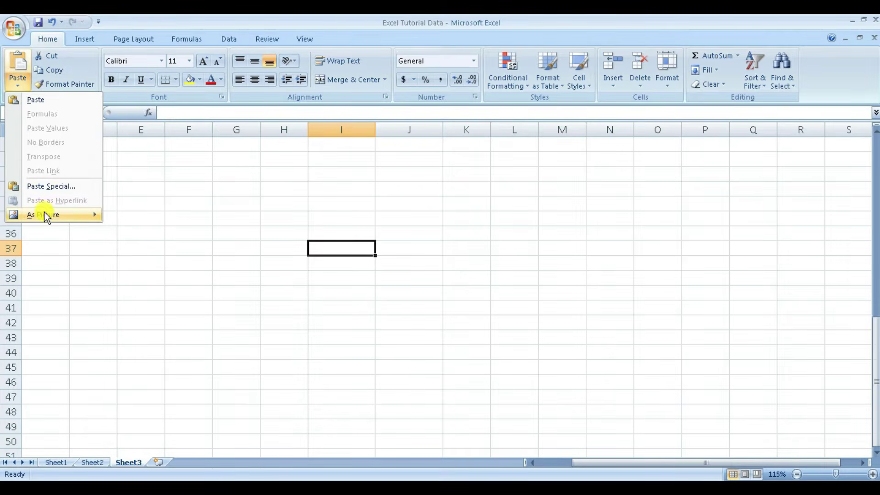
mouse_move(97, 214)
left_click(167, 229)
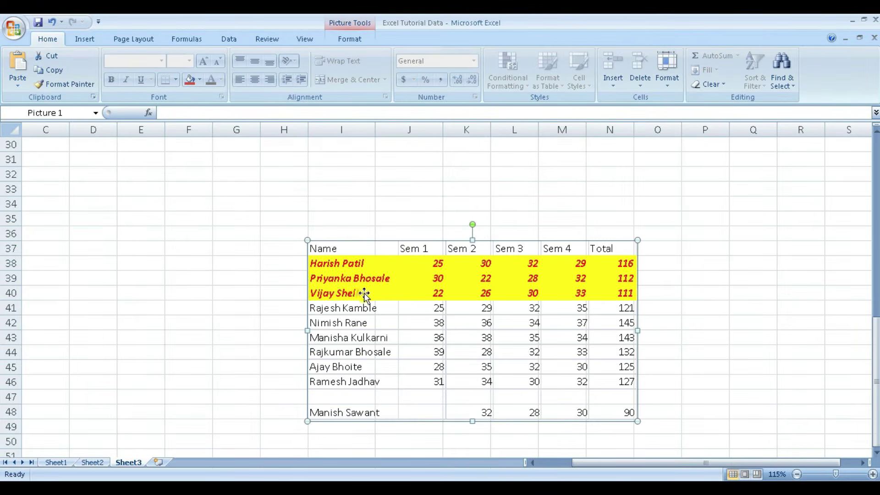
Step: Enlarge the pasted table picture proportionally up to about row 35 and column P, then deselect it
left_click(714, 319)
left_click(458, 315)
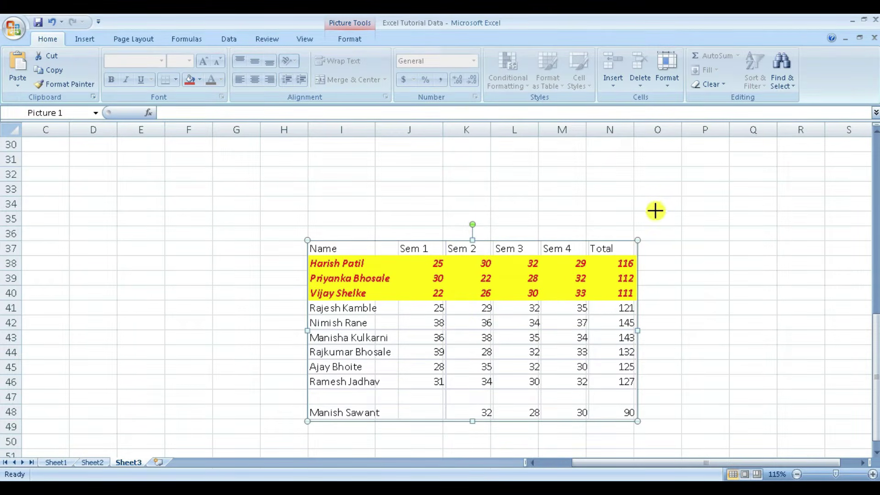
left_click_drag(637, 239, 656, 209)
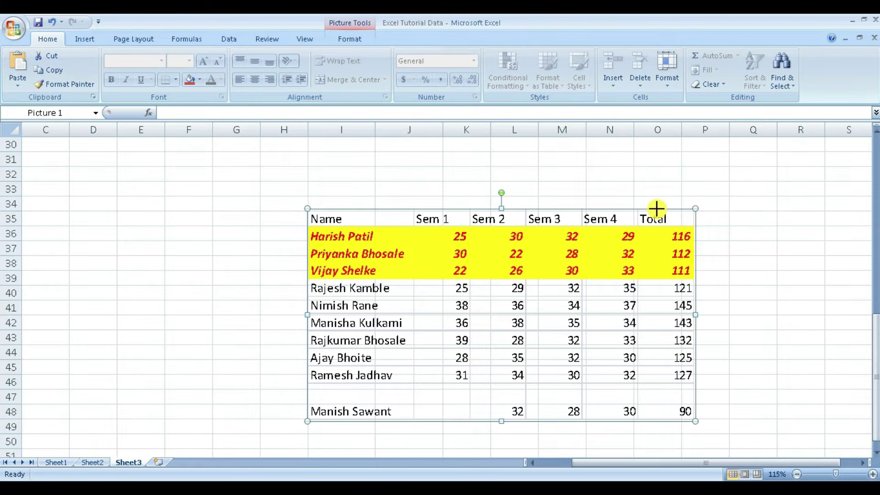
left_click(757, 303)
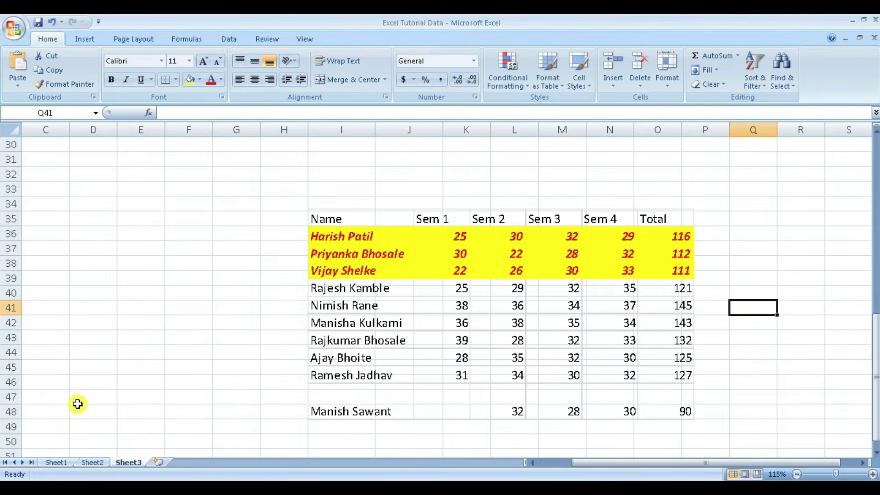
left_click(48, 463)
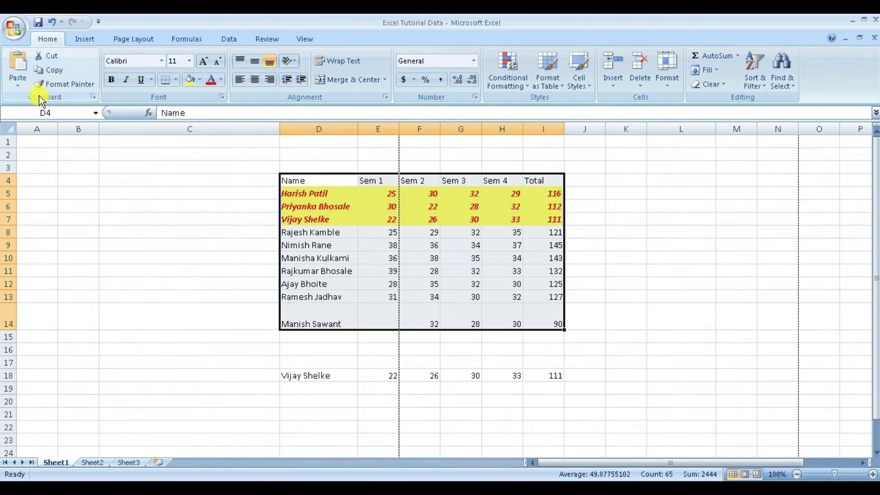
left_click(63, 85)
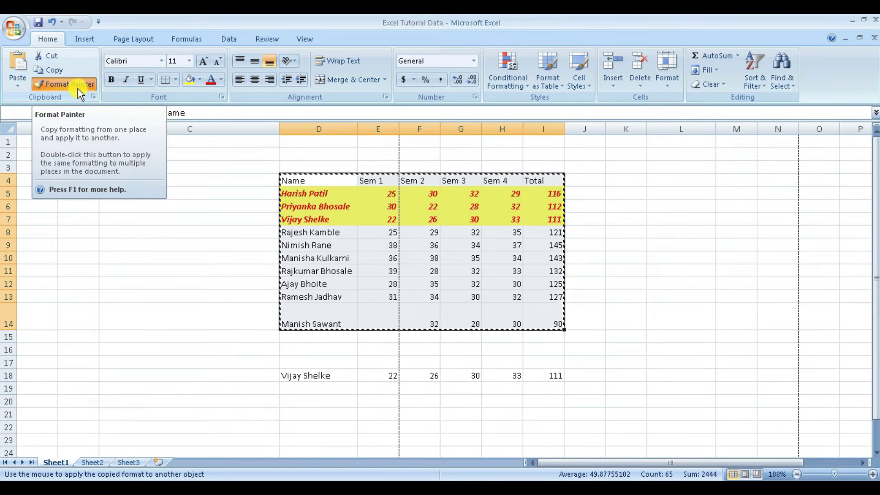
left_click(78, 87)
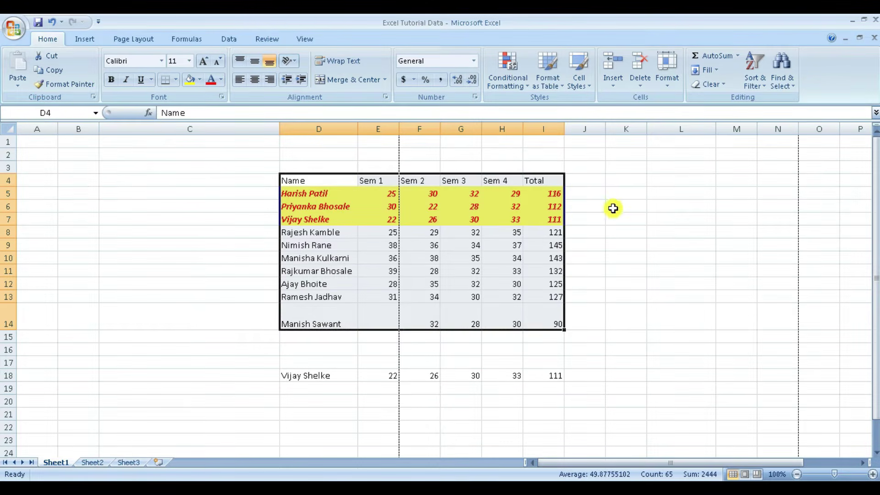
left_click(669, 220)
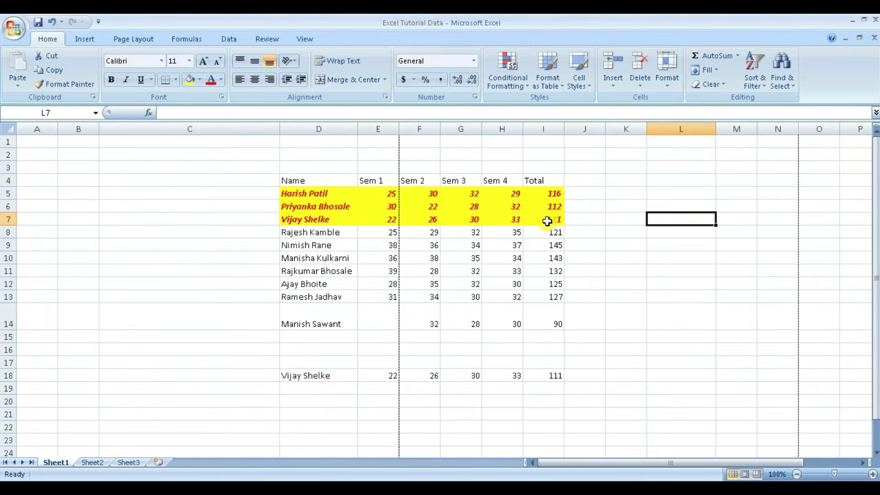
left_click(291, 193)
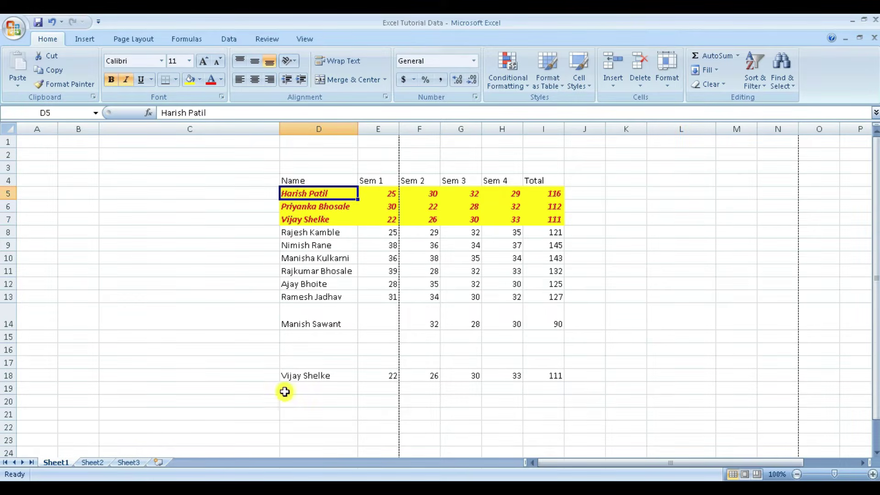
left_click(92, 460)
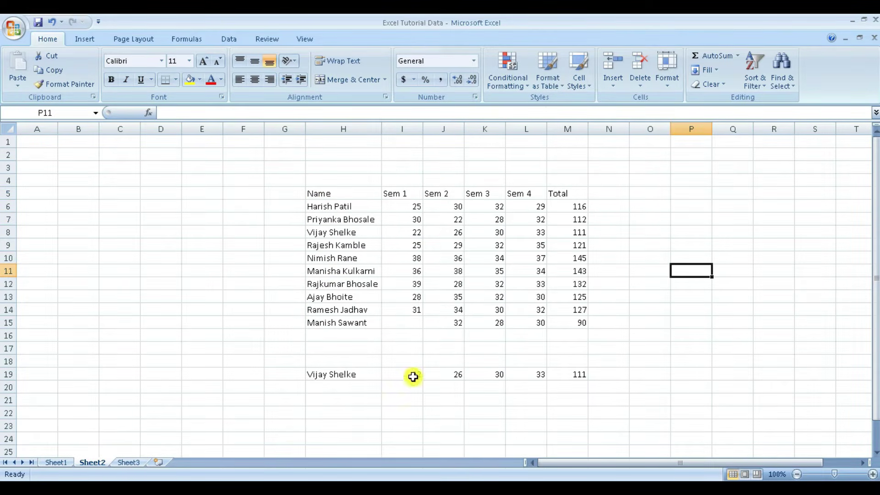
left_click(56, 462)
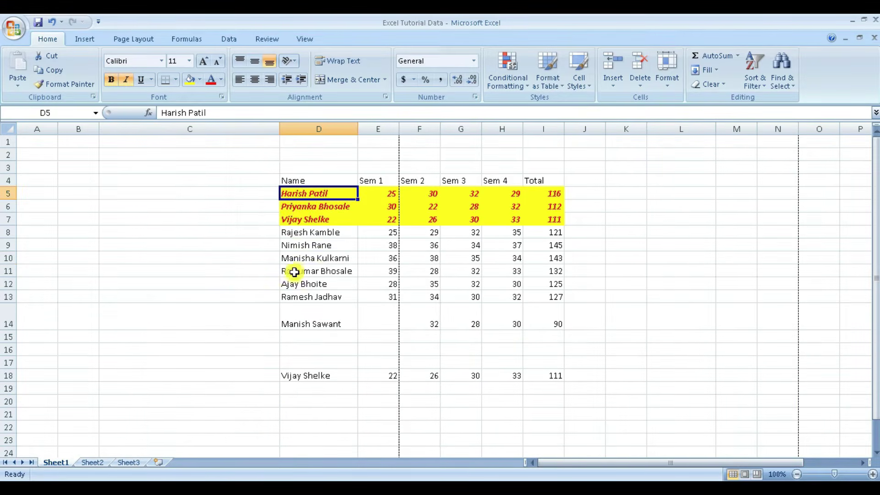
Step: Copy the formatting of D5:I5 on Sheet1 with Format Painter and apply it to the row starting at H7 on Sheet2
left_click_drag(298, 192, 541, 193)
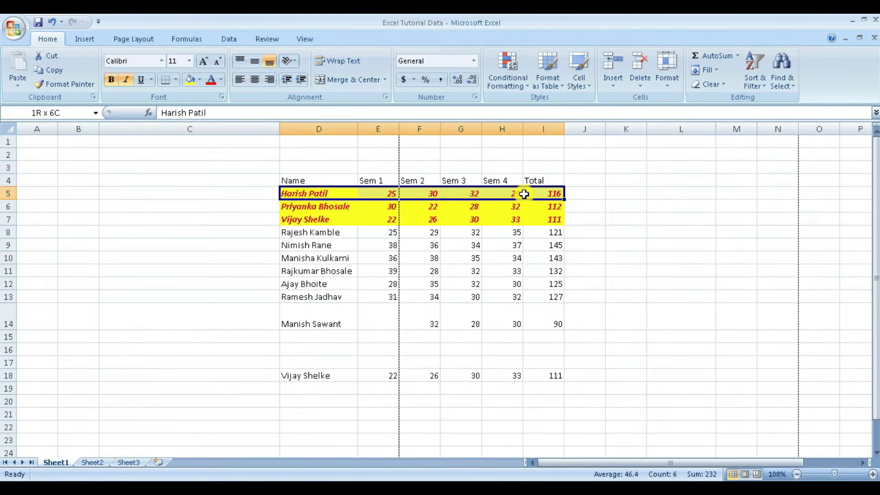
left_click(71, 85)
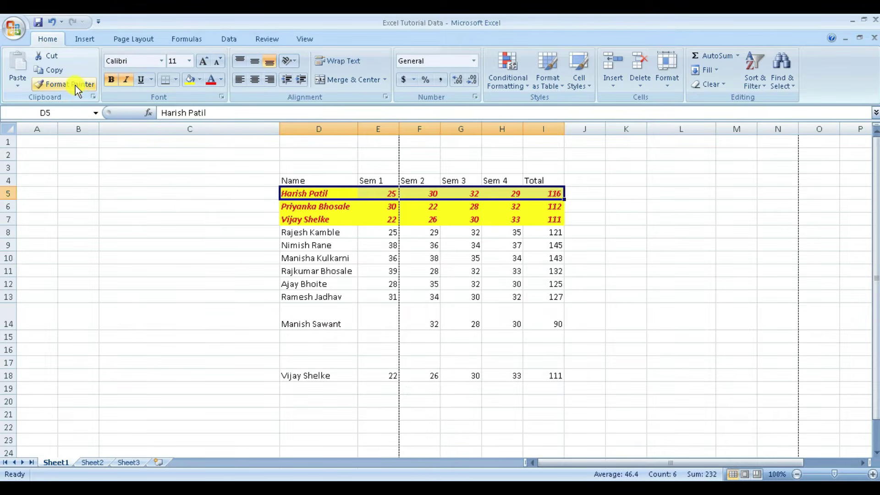
left_click(76, 85)
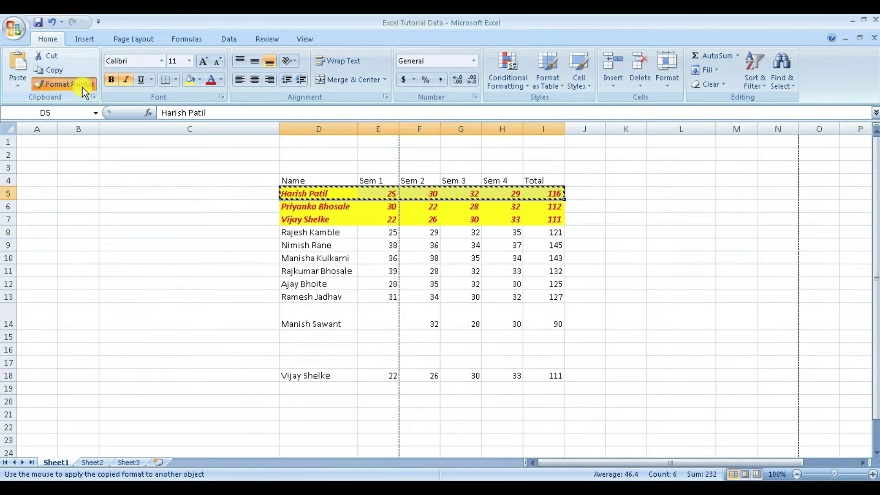
left_click(82, 87)
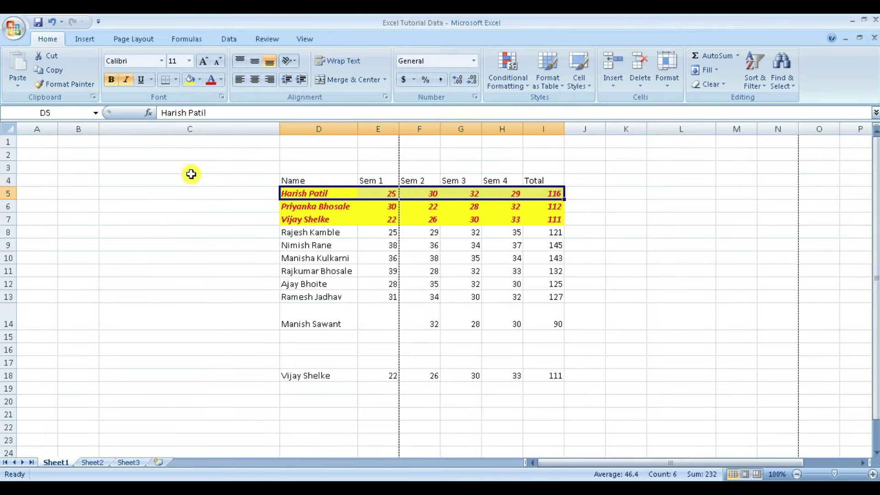
left_click(73, 85)
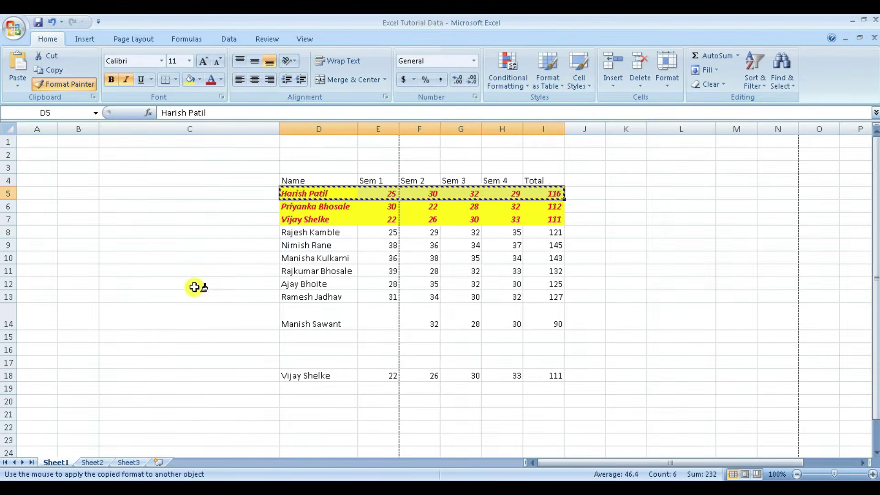
left_click(92, 462)
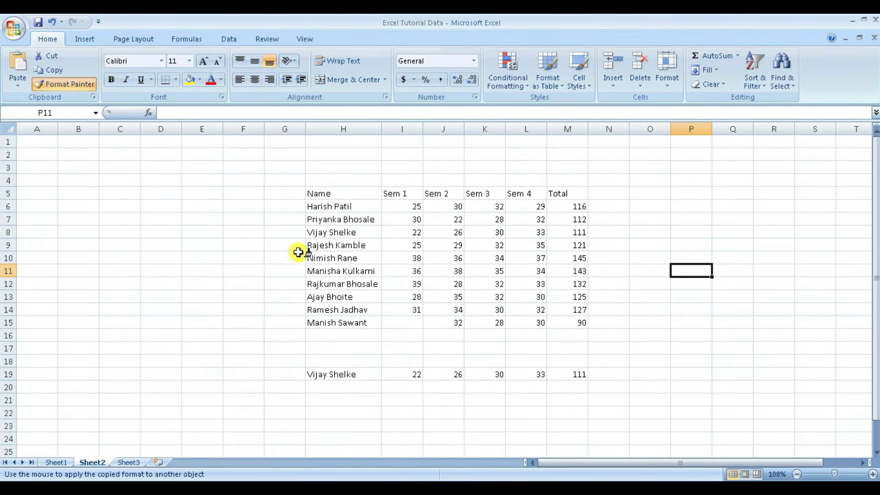
left_click(330, 222)
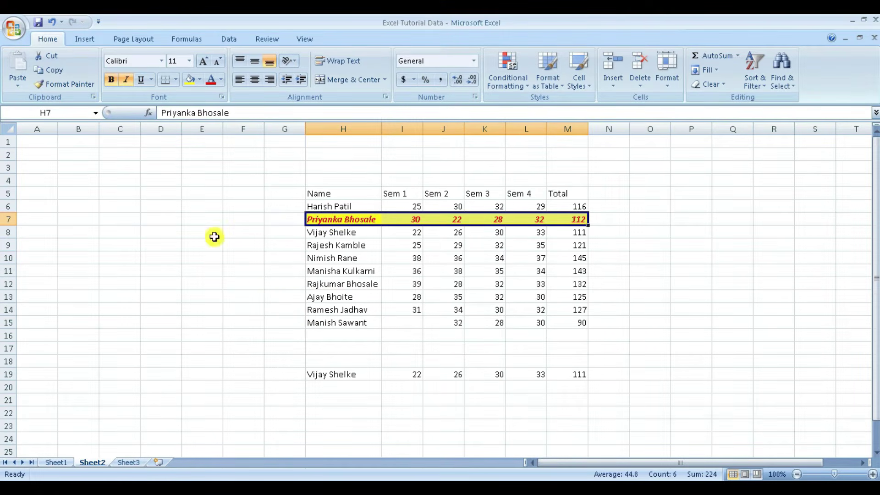
Step: Apply the D5:I5 formatting from Sheet1 repeatedly on Sheet2, starting at H9, H10, H12, H14, H15, H18 and O6, and stop Format Painter
left_click(56, 463)
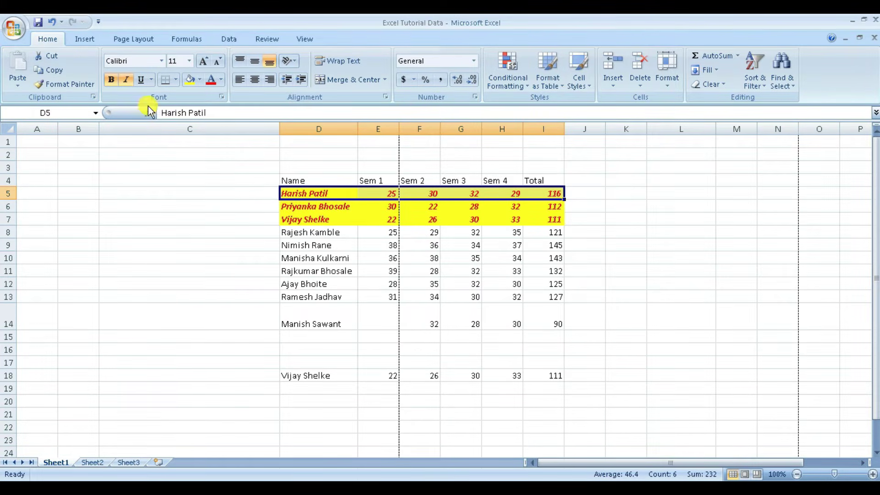
left_click(84, 86)
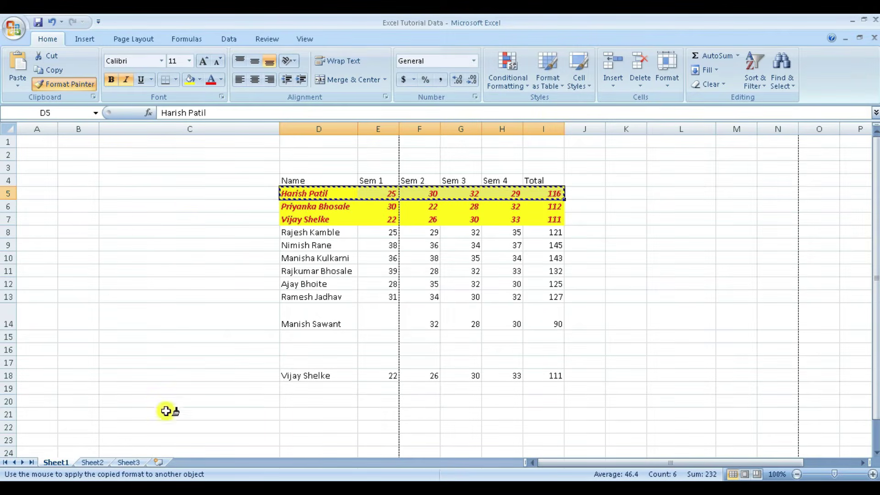
left_click(97, 465)
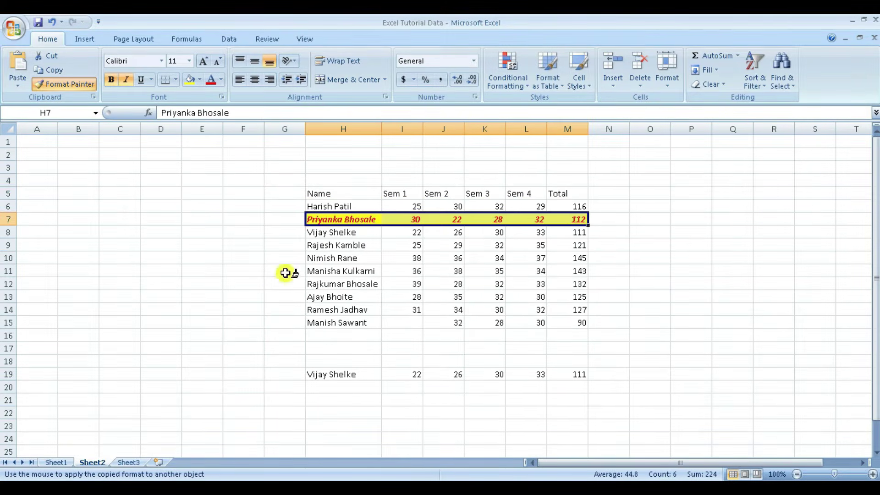
left_click(316, 246)
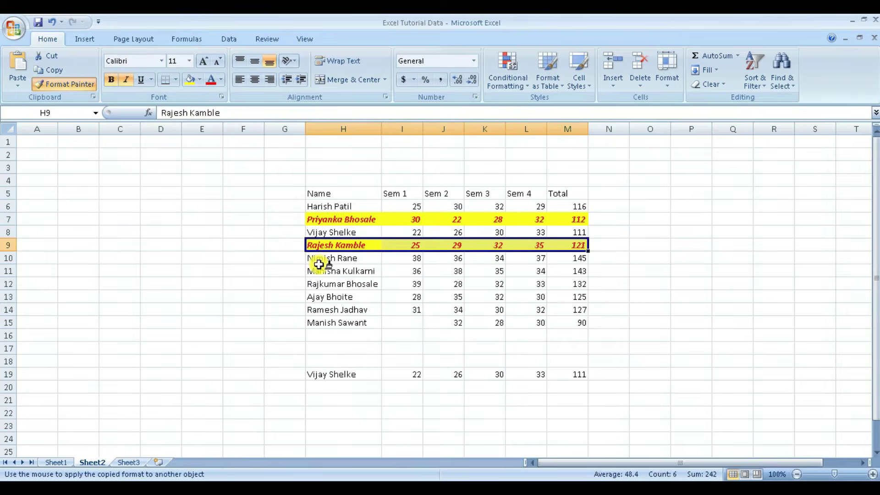
left_click(321, 258)
left_click(320, 285)
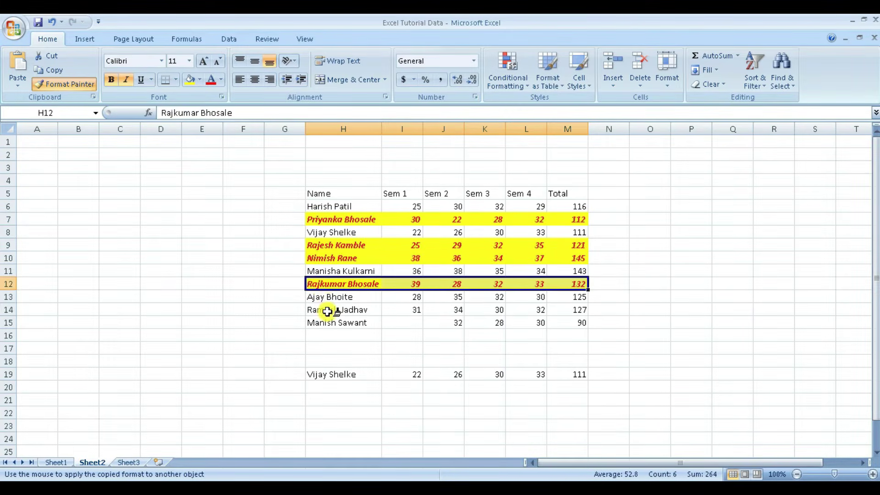
left_click(324, 310)
left_click(328, 324)
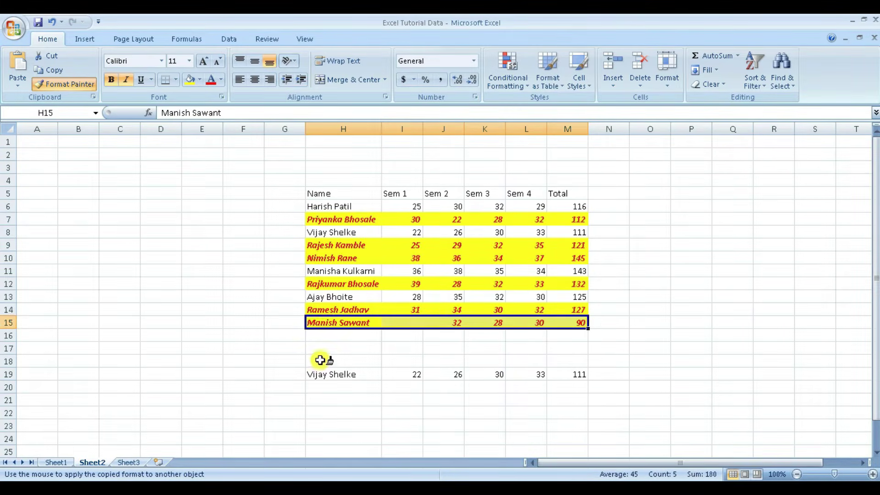
left_click(324, 360)
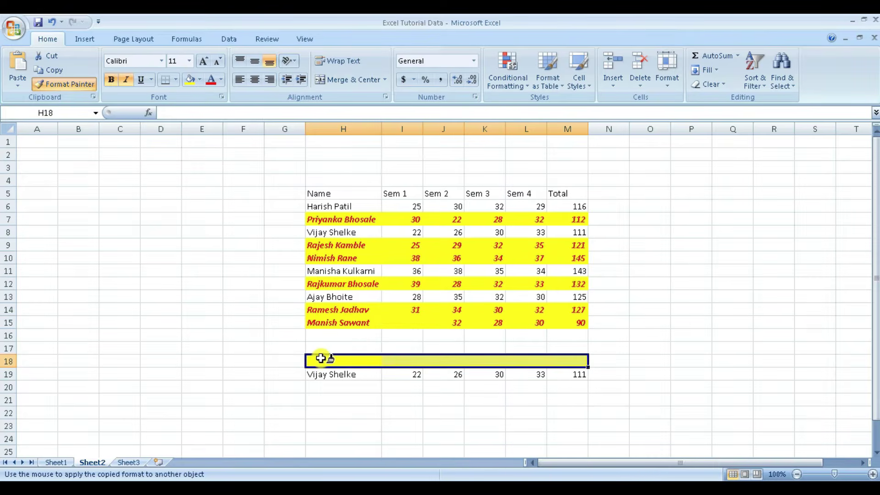
left_click(647, 207)
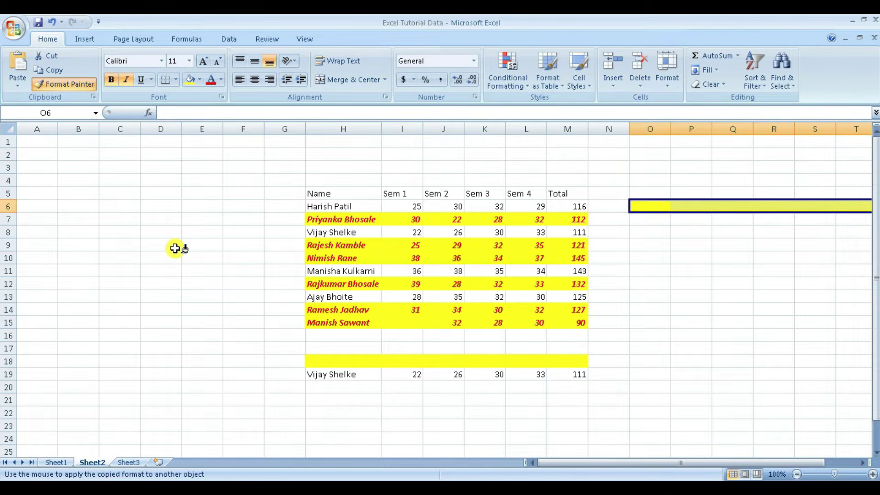
key("Escape")
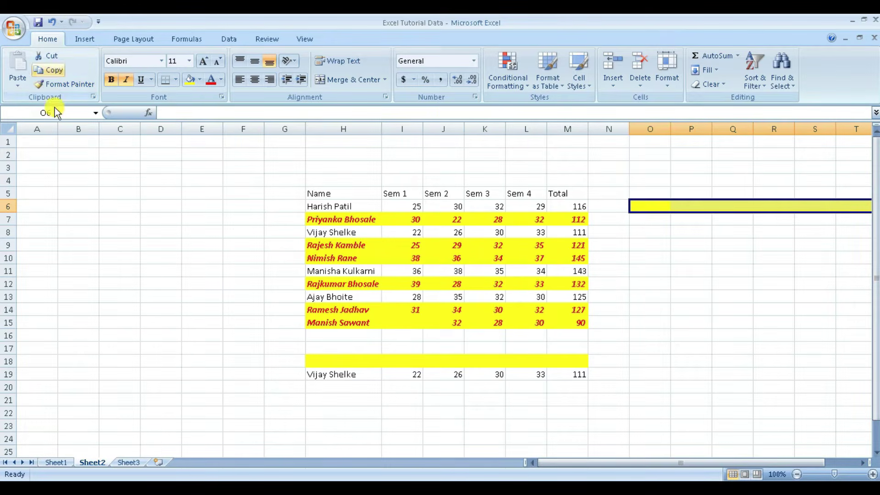
Step: Display the Office Clipboard on Sheet1 and copy the range D8:I10 to it
left_click(54, 463)
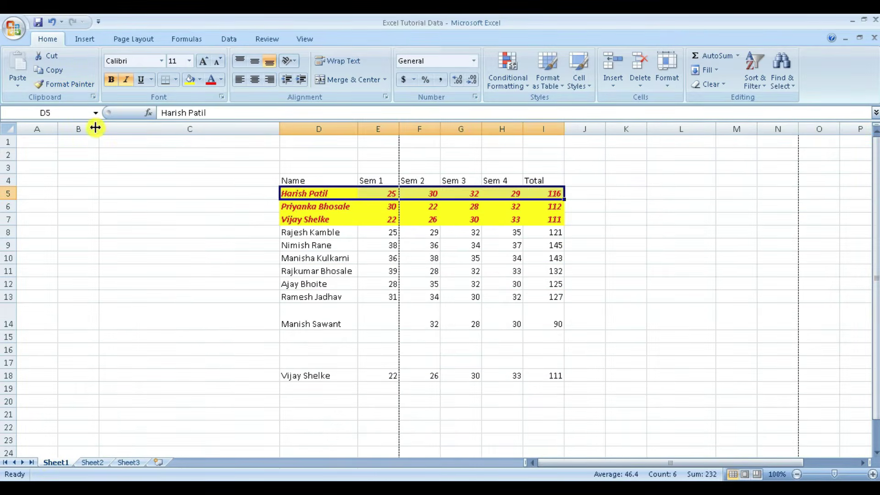
left_click(94, 96)
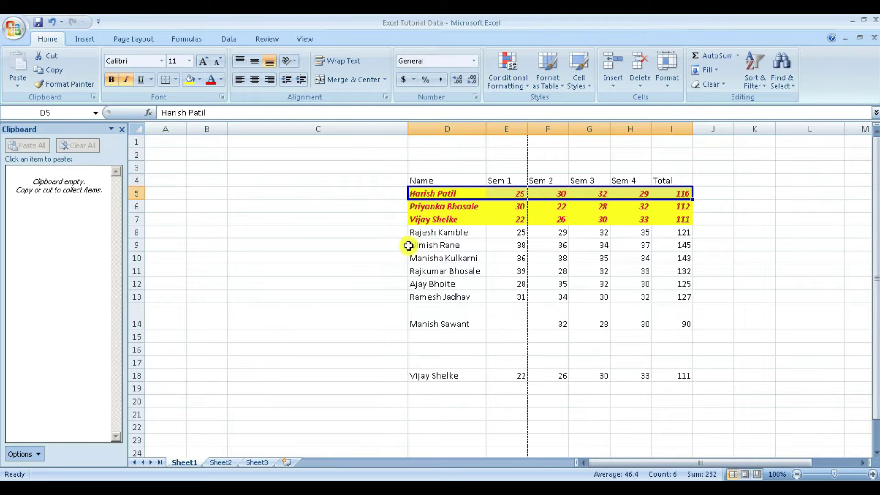
left_click_drag(416, 232, 666, 253)
right_click(637, 252)
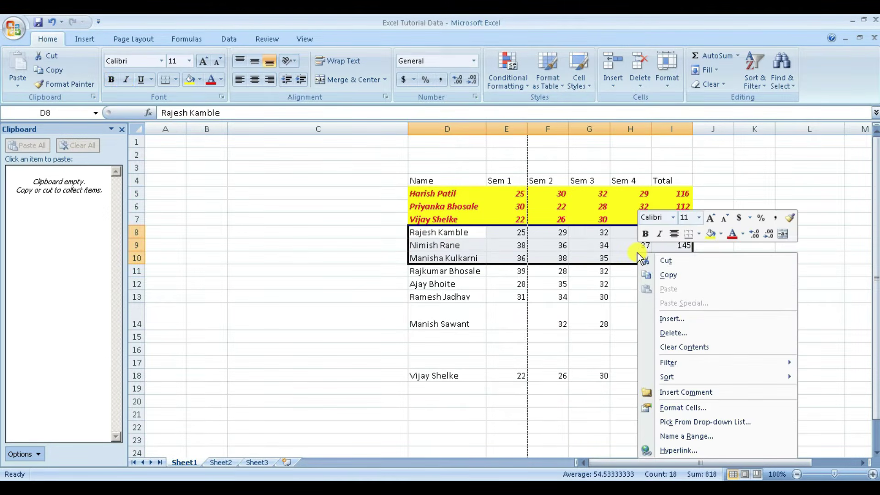
left_click(657, 276)
Step: Paste the copied three student rows at cell F25 on Sheet1
scroll(733, 300, "down", 4)
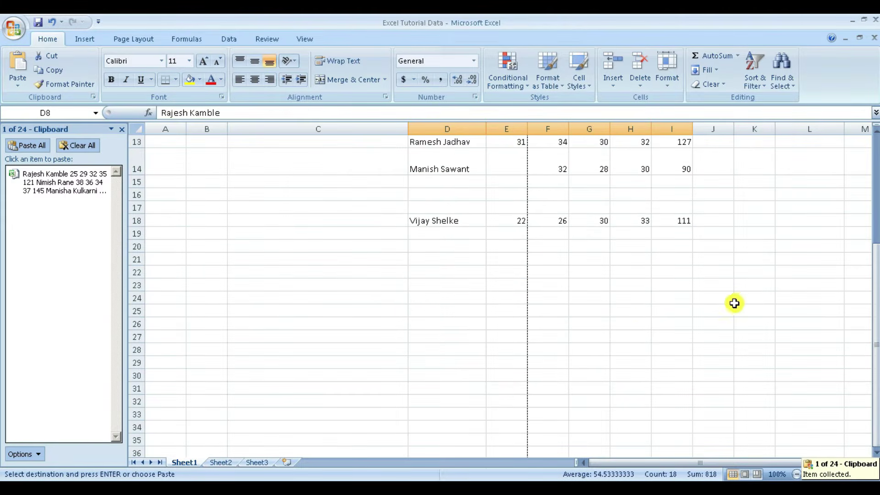
left_click(556, 314)
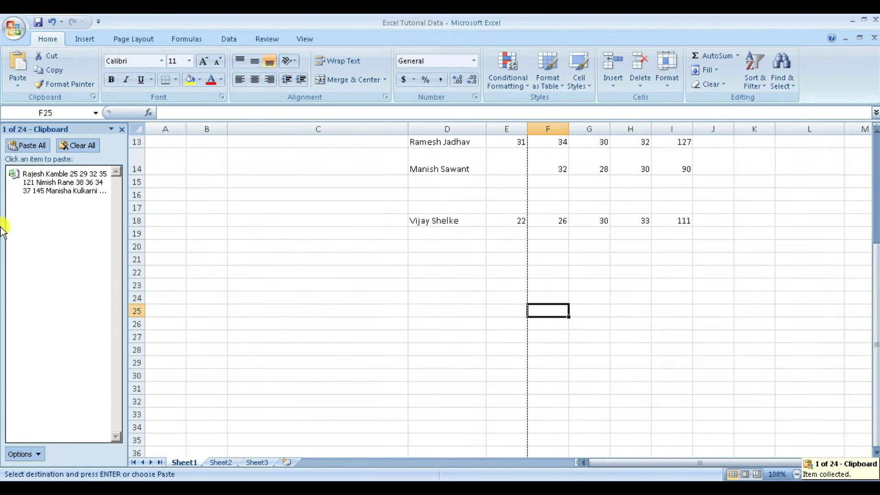
right_click(556, 313)
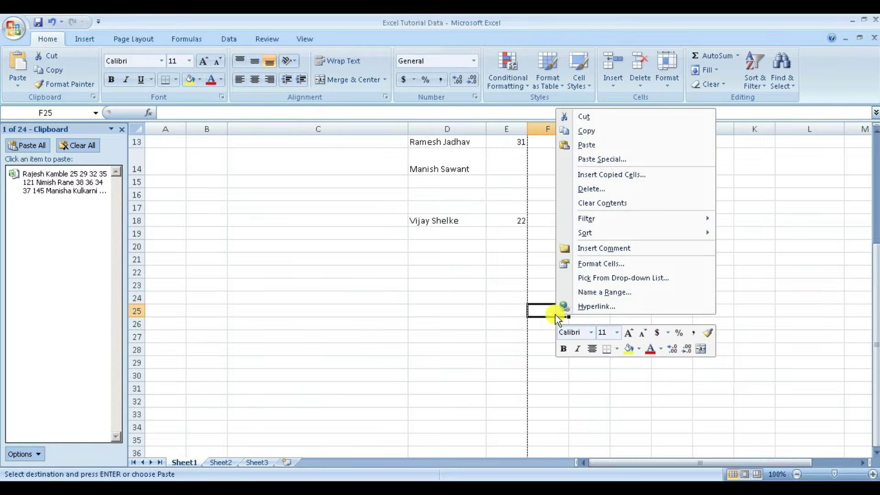
left_click(591, 146)
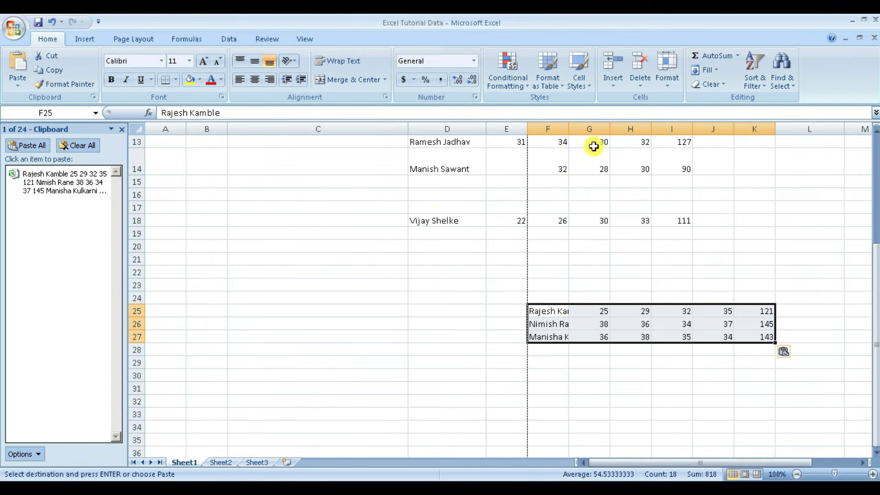
Step: Copy the range D11:I13 on Sheet1 and paste it from the Office Clipboard at cell Q41 on Sheet3
scroll(480, 207, "up", 3)
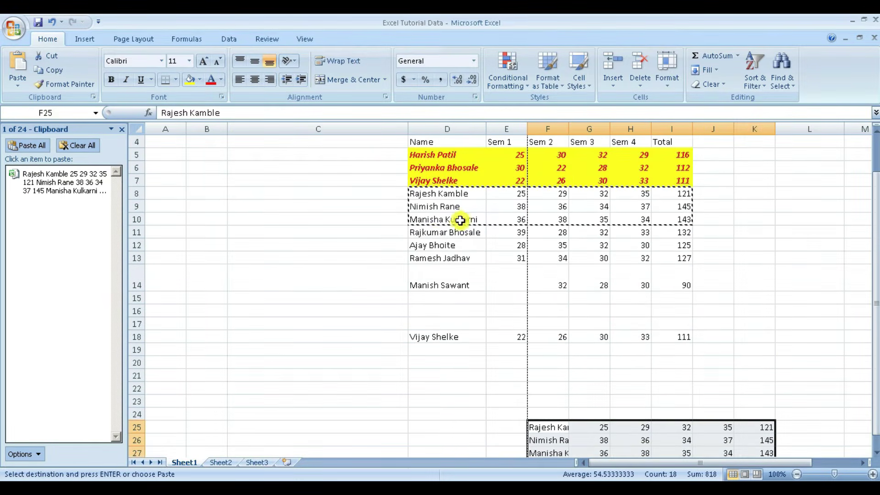
left_click_drag(428, 232, 666, 260)
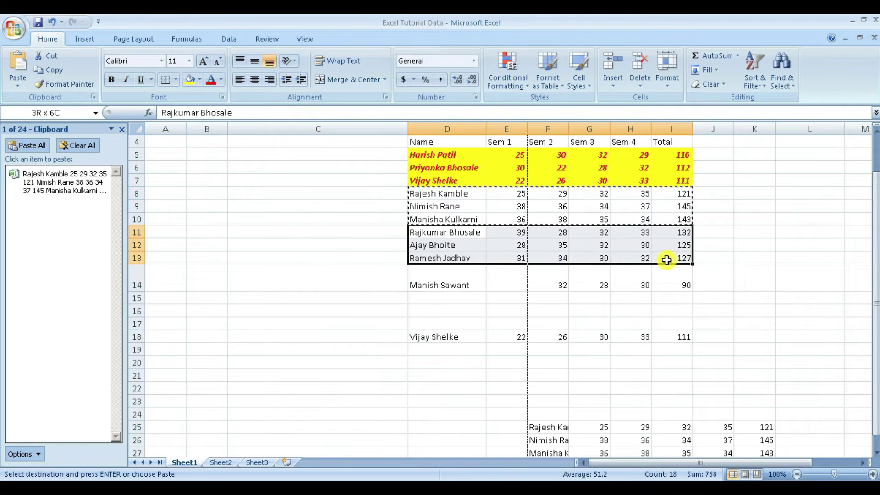
key("ctrl+c")
scroll(615, 314, "down", 5)
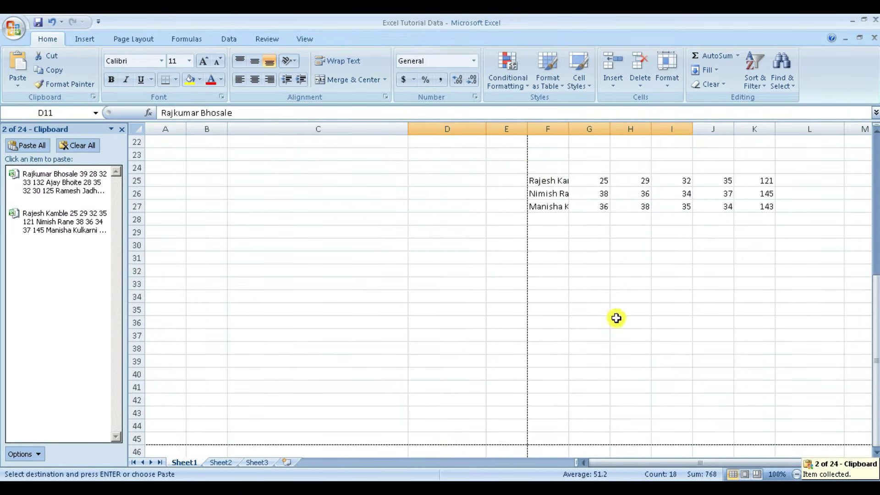
key("ctrl+Page_Down")
key("ctrl+Page_Down")
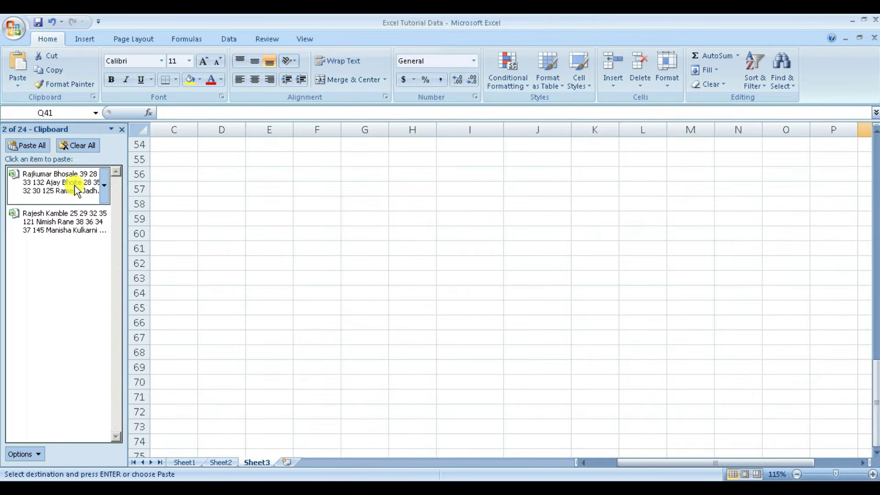
left_click(75, 186)
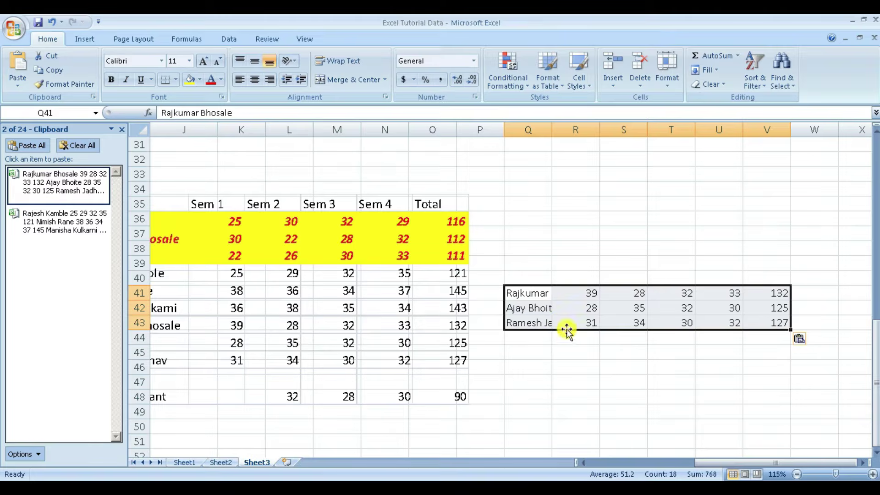
Step: Paste the D11:I13 clipboard item once more at cell Q41 on Sheet3
scroll(578, 383, "down", 4)
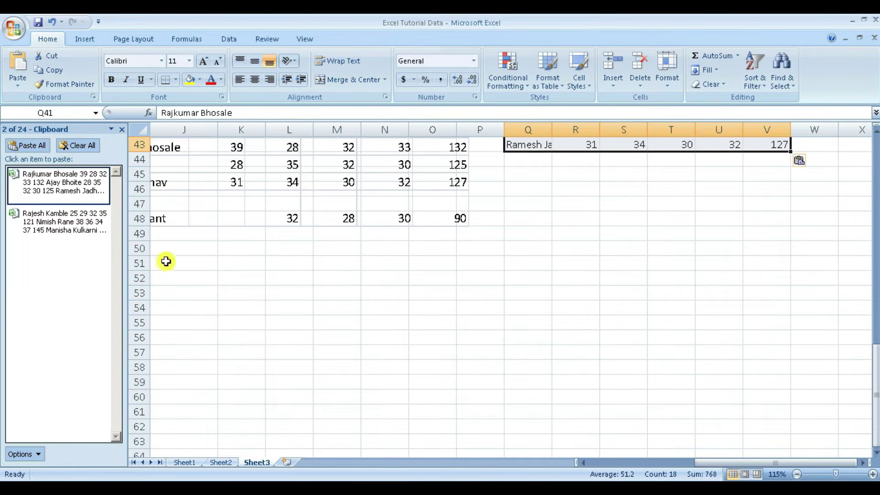
left_click(104, 184)
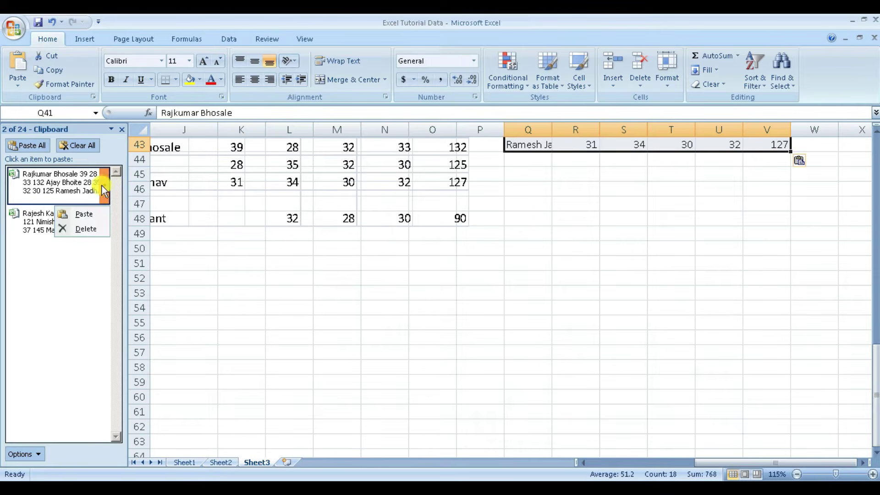
left_click(86, 213)
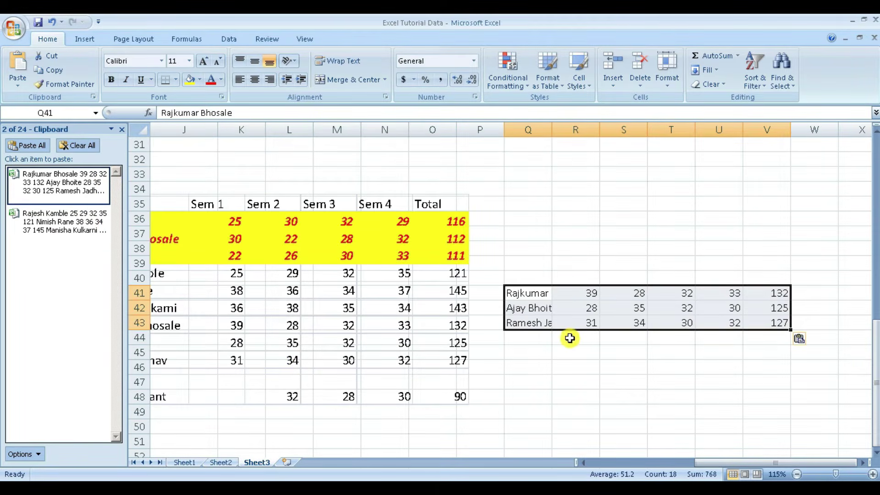
Step: Paste the D11:I13 clipboard item at cell P62 on Sheet3 and deselect the pasted rows
scroll(569, 339, "down", 7)
left_click(493, 297)
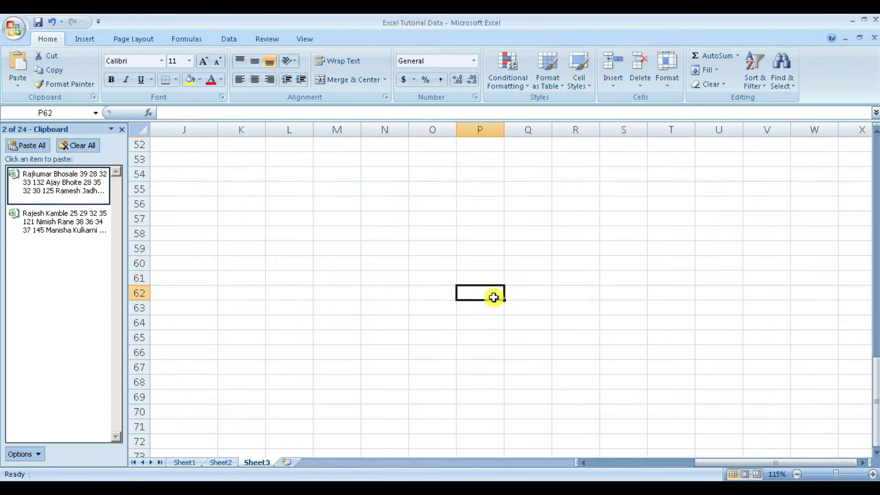
left_click(105, 187)
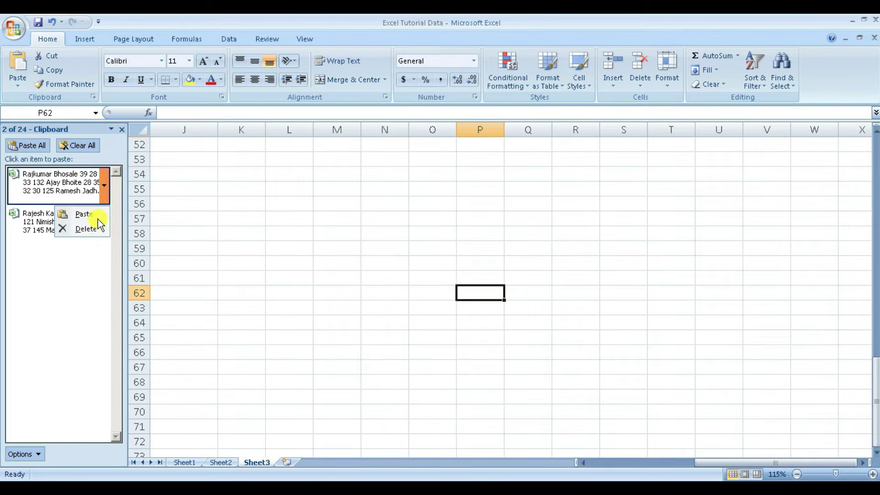
left_click(87, 215)
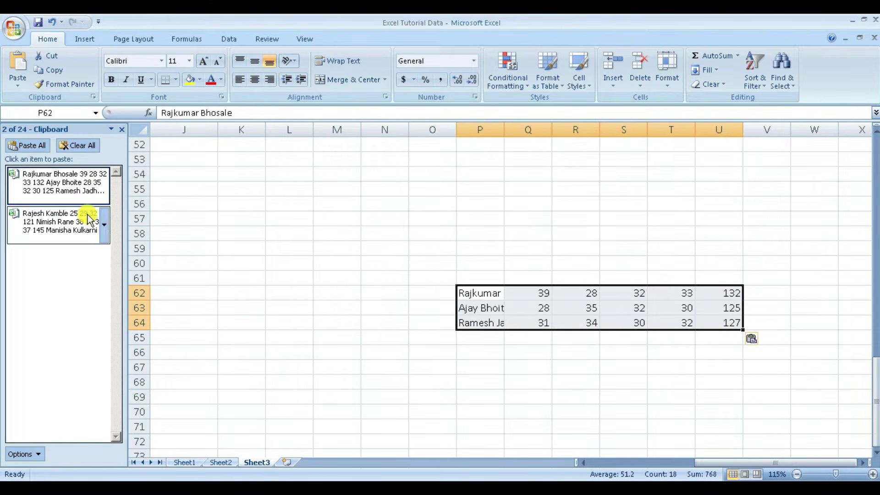
left_click(489, 239)
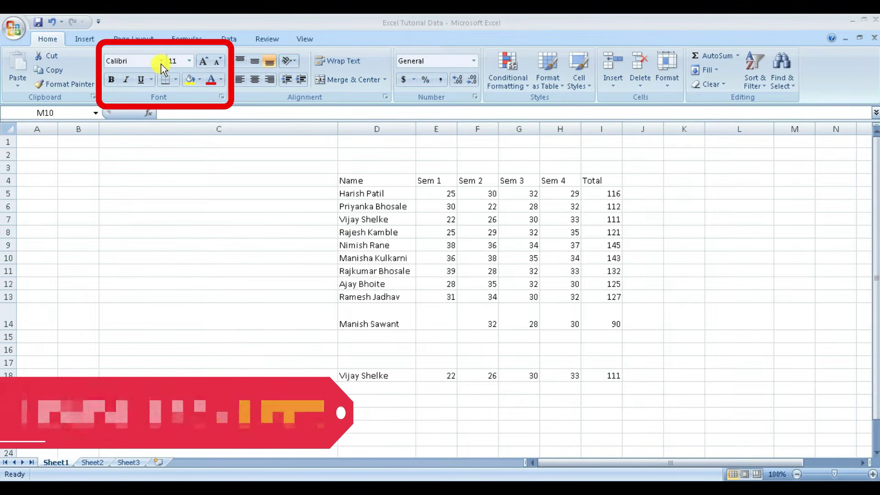
left_click(162, 61)
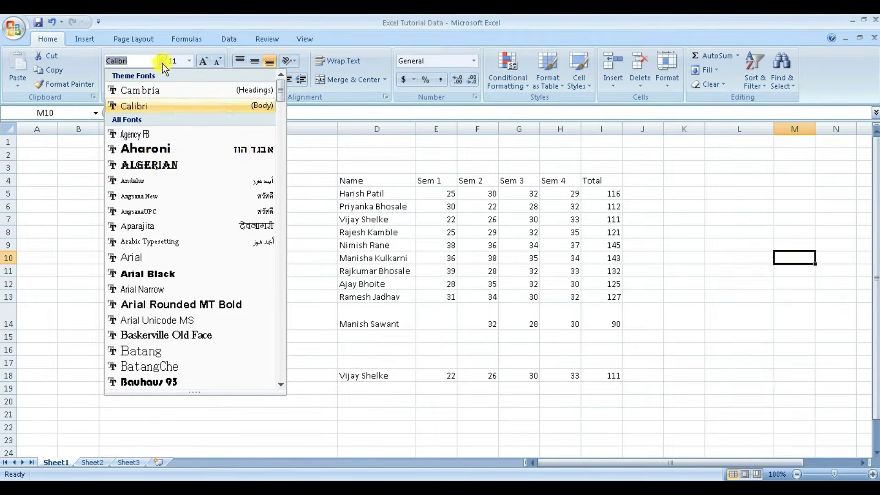
scroll(165, 289, "down", 1)
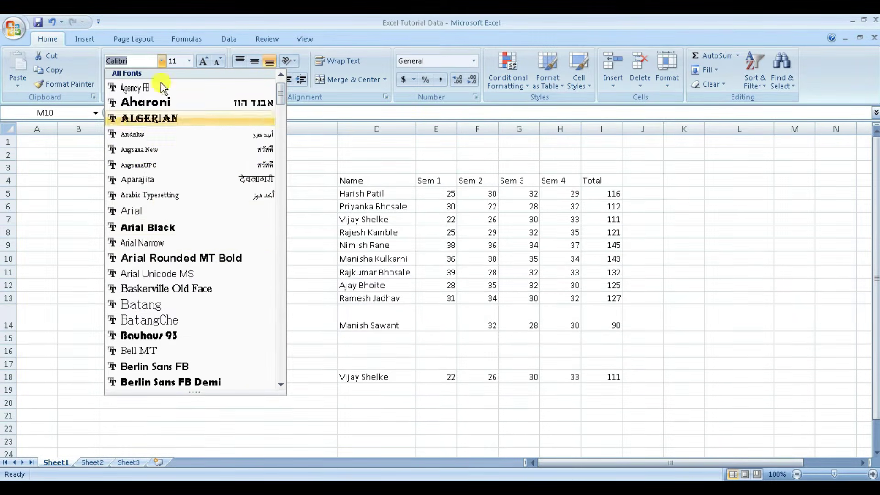
left_click(176, 61)
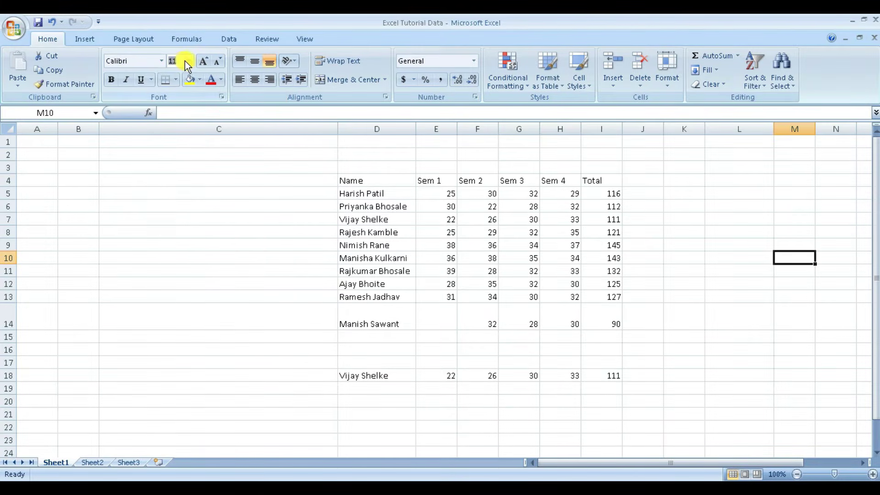
left_click(186, 62)
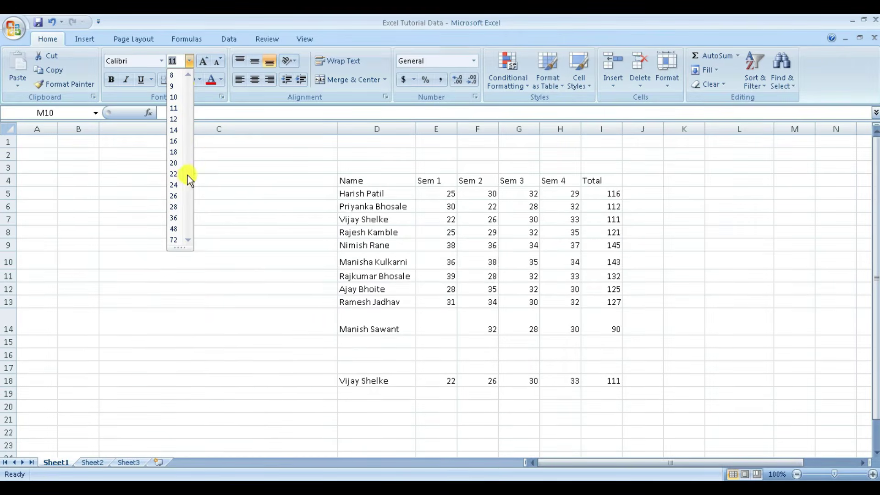
left_click(224, 155)
Step: Set the font of the first five student rows, D5:I9, to Arial
left_click_drag(360, 194, 598, 250)
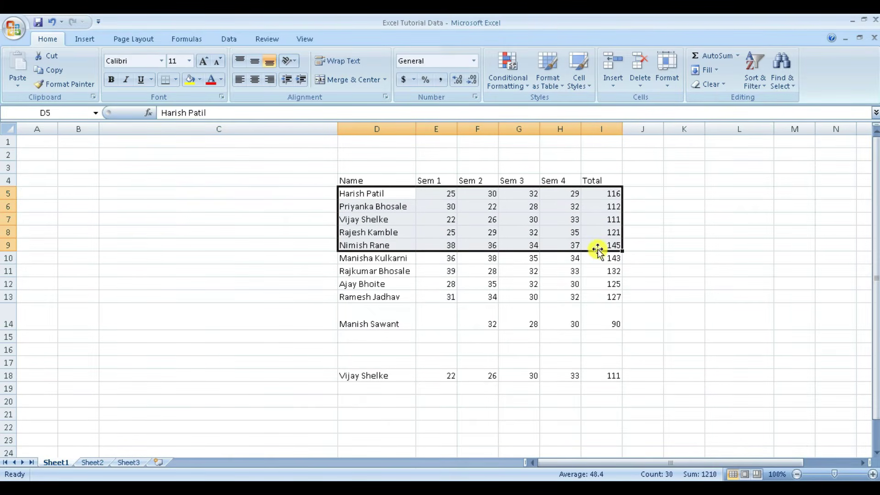
left_click(161, 61)
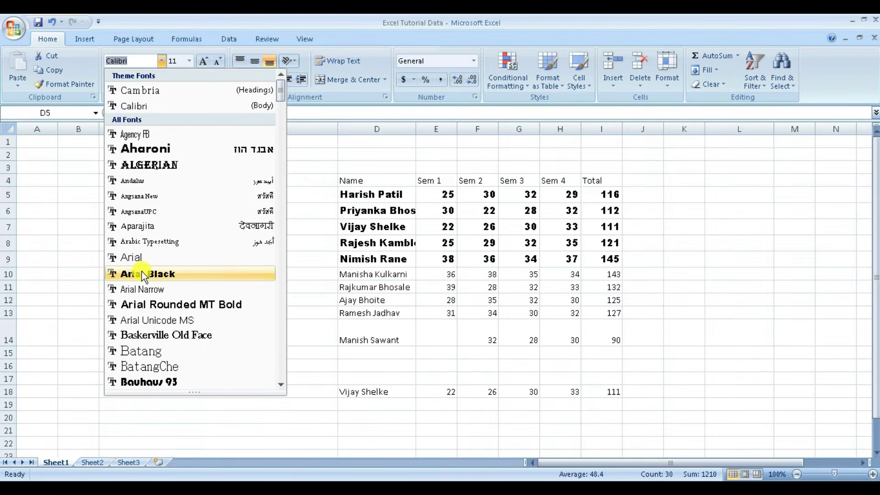
left_click(133, 257)
left_click(189, 61)
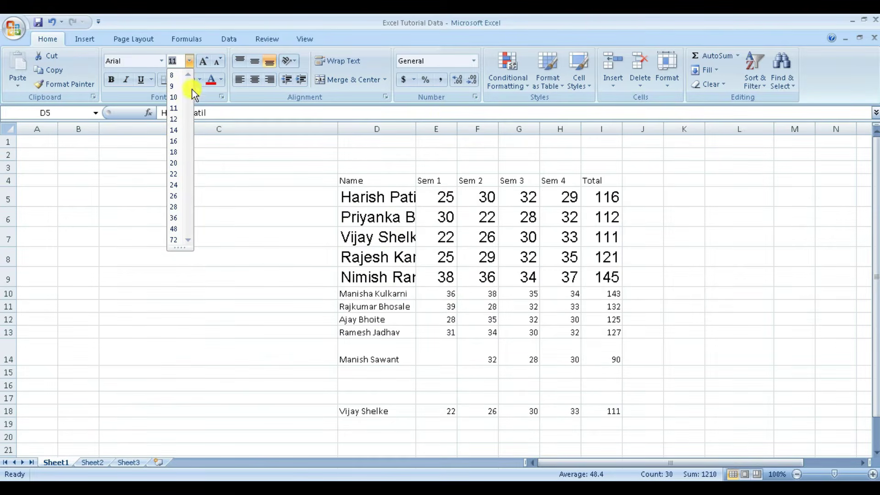
key("Escape")
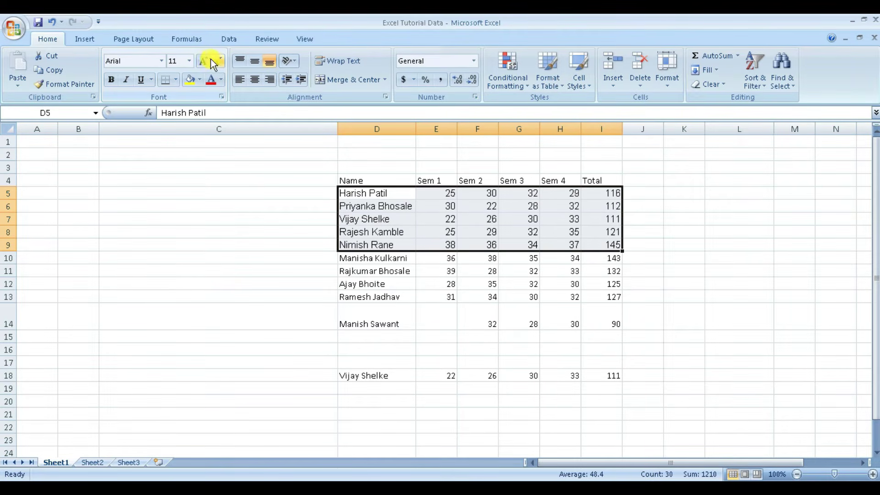
Step: Increase the font size of D5:I9 stepwise to 16, and decrease it stepwise back to 11
scroll(210, 60, "up", 2)
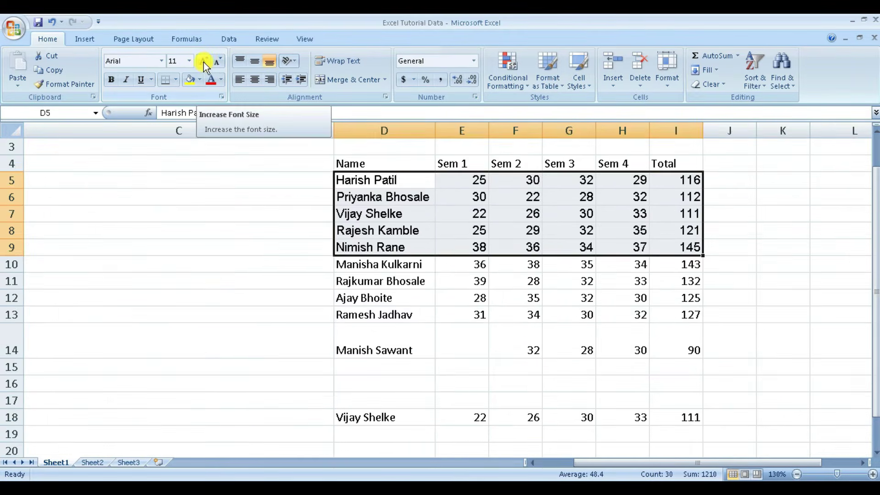
left_click(204, 62)
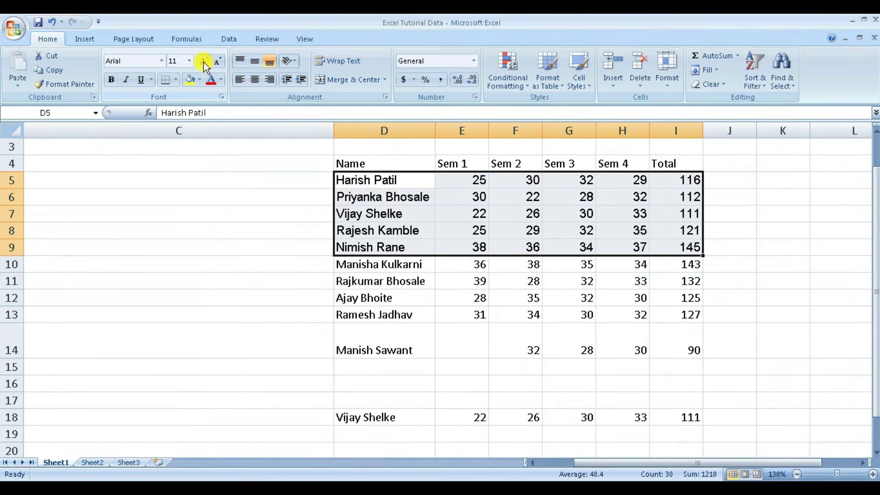
left_click(203, 62)
left_click(204, 61)
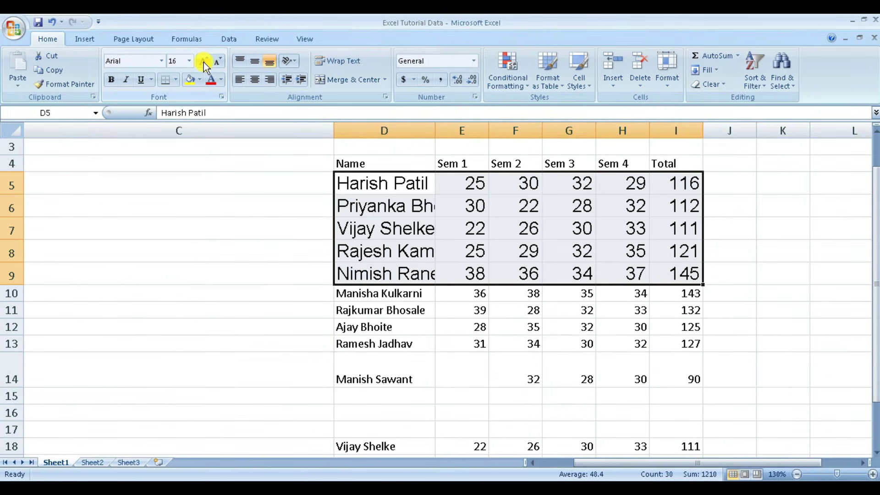
left_click(214, 61)
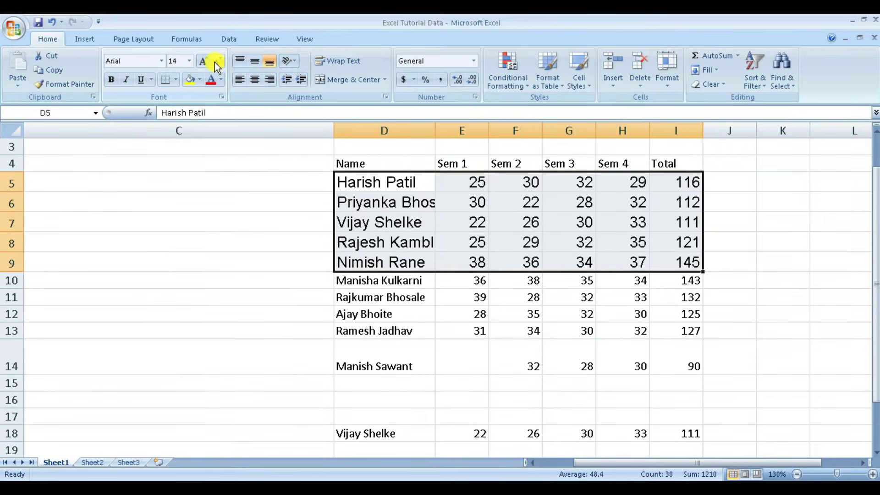
left_click(216, 62)
left_click(215, 62)
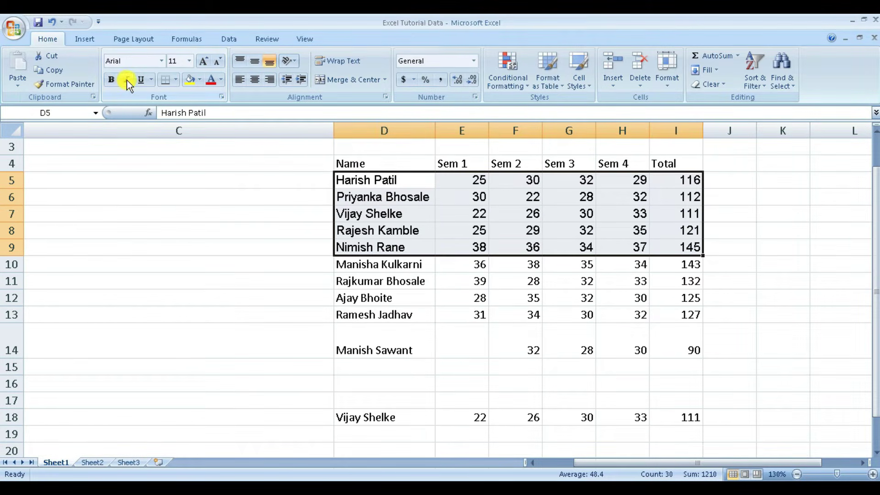
Step: Make the first two student rows, D5:I6, bold and italic
left_click(141, 81)
left_click(270, 234)
left_click_drag(366, 179, 660, 192)
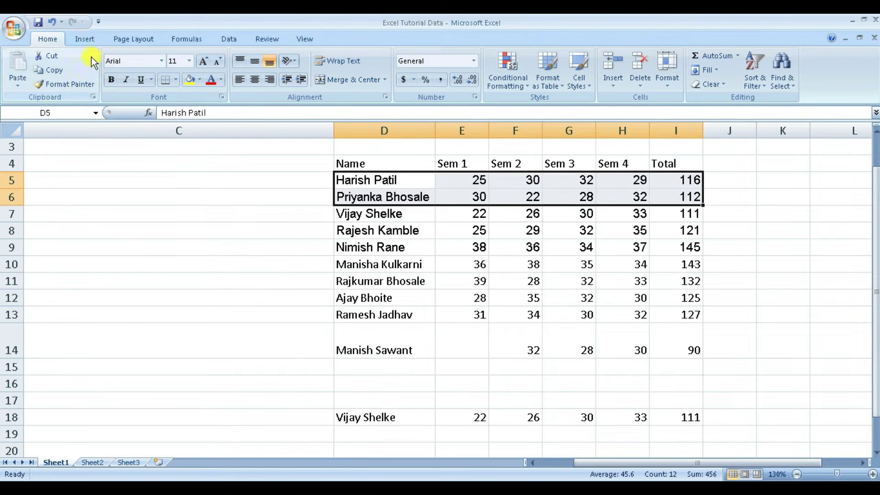
left_click(112, 81)
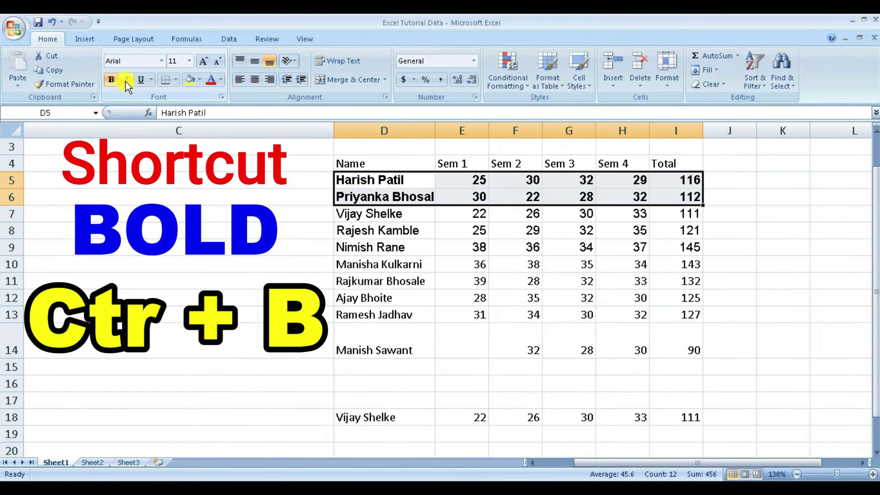
left_click(126, 80)
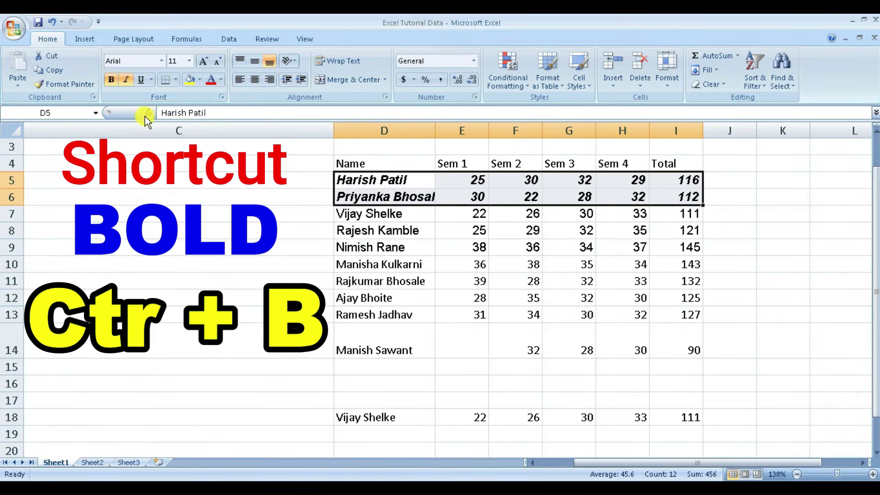
Step: Underline the text in D5:I6, change it to a double underline, and deselect the rows
left_click(140, 81)
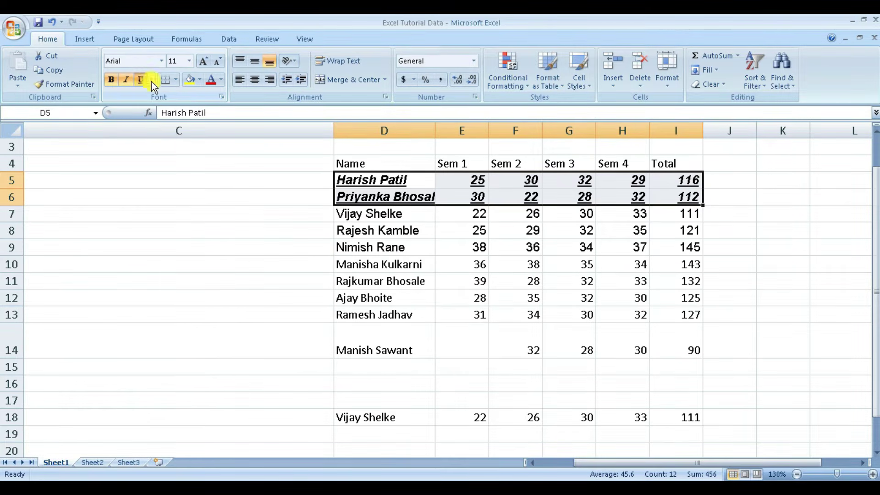
left_click(152, 79)
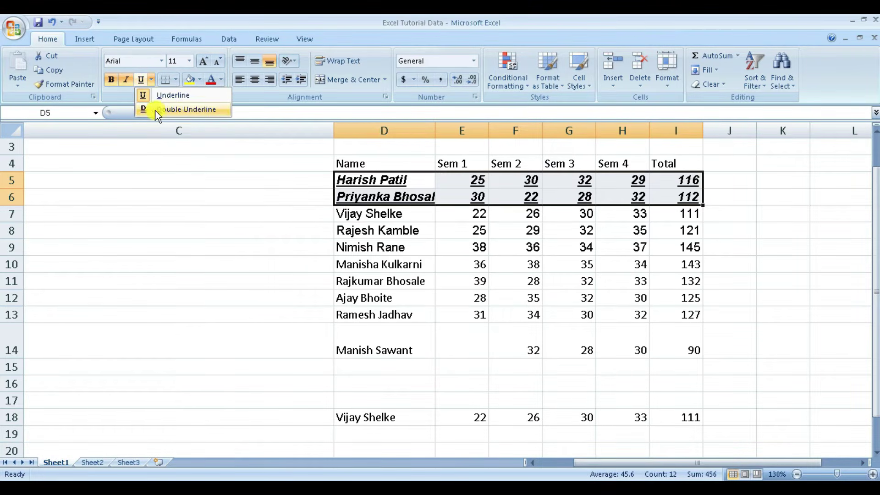
left_click(182, 111)
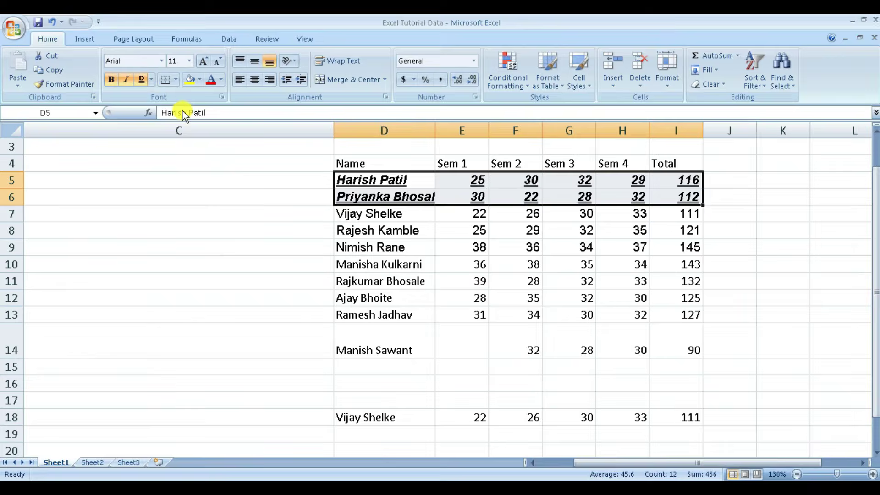
left_click(291, 247)
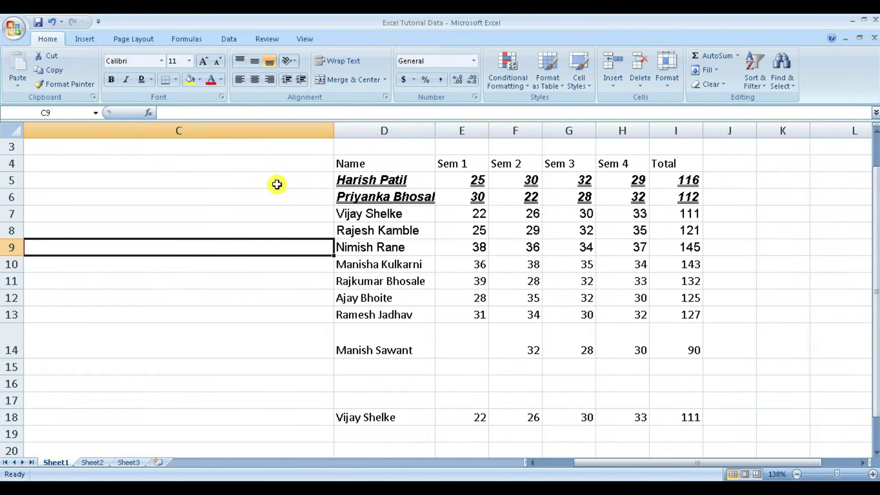
Step: Fill the header and first four student rows, D4:I8, with a light red picked from the standard palette of additional colors
left_click(278, 227)
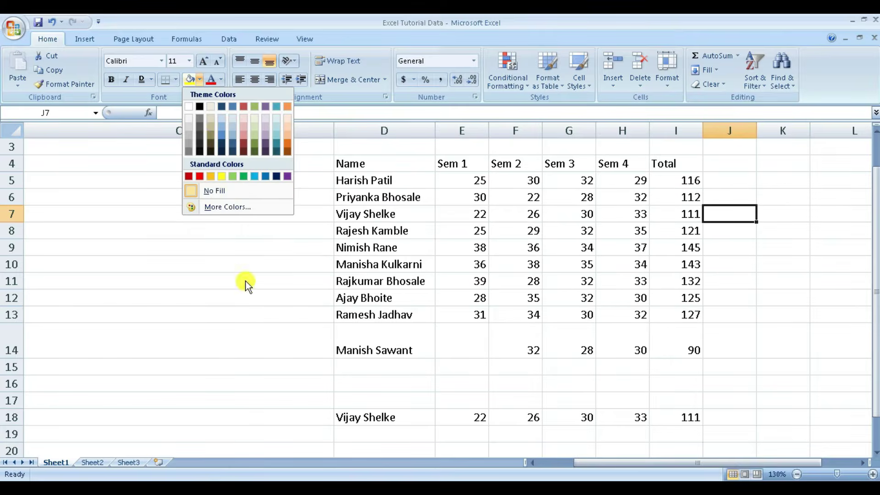
key("Escape")
left_click_drag(346, 167, 654, 233)
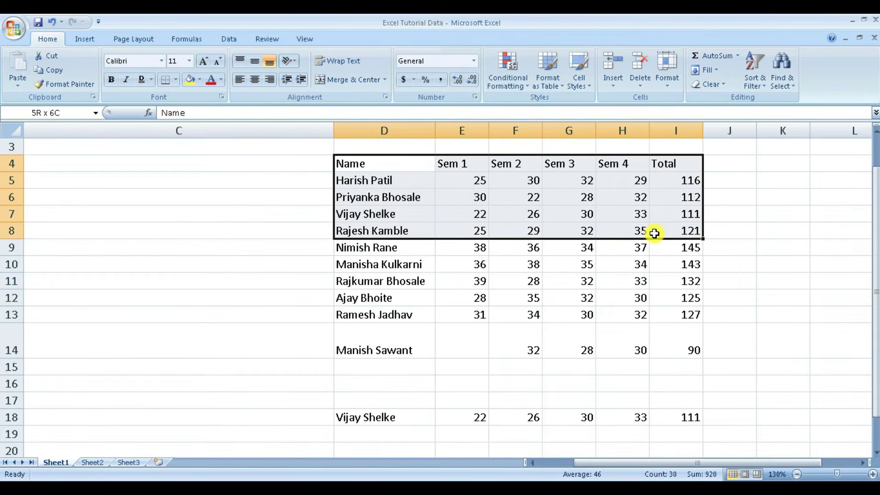
left_click(200, 81)
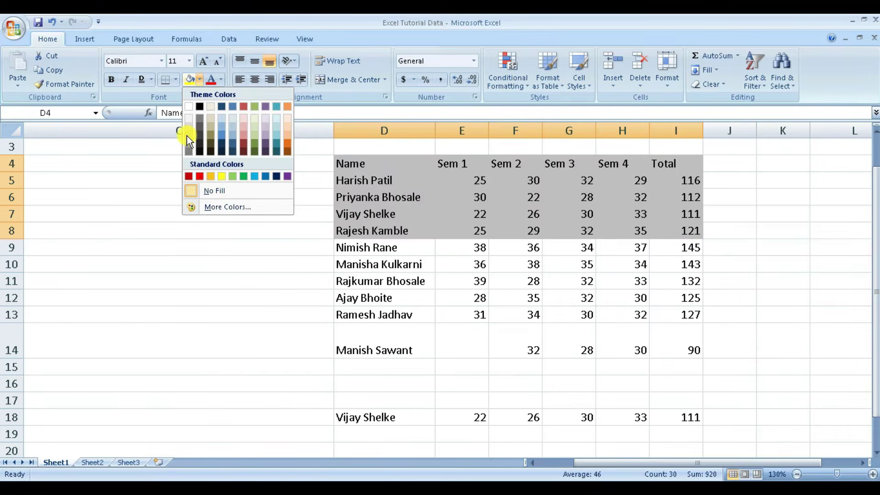
left_click(221, 207)
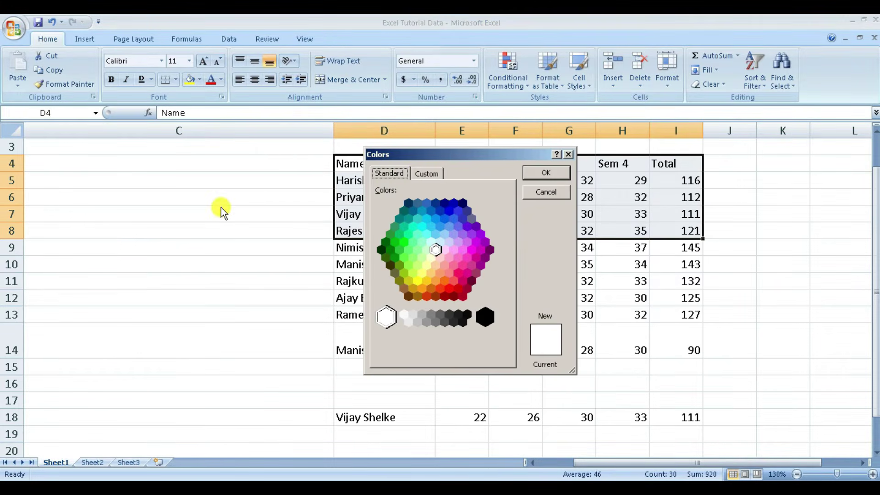
left_click(454, 281)
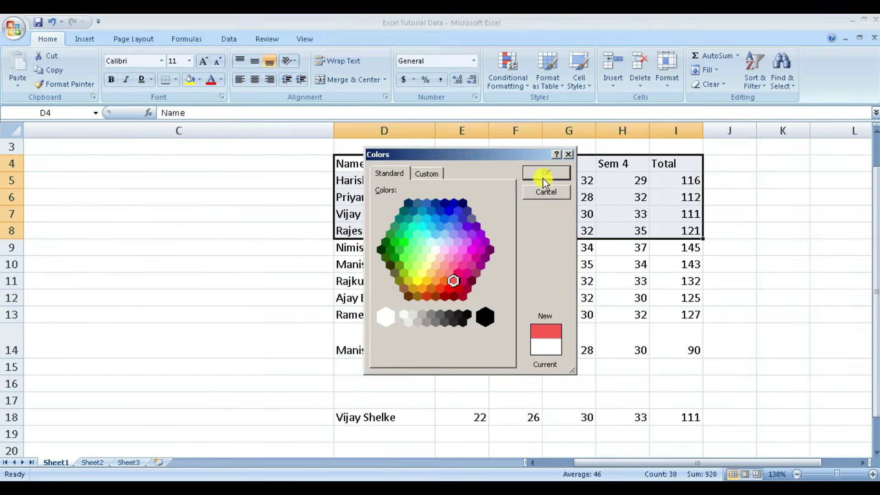
left_click(546, 172)
left_click(798, 211)
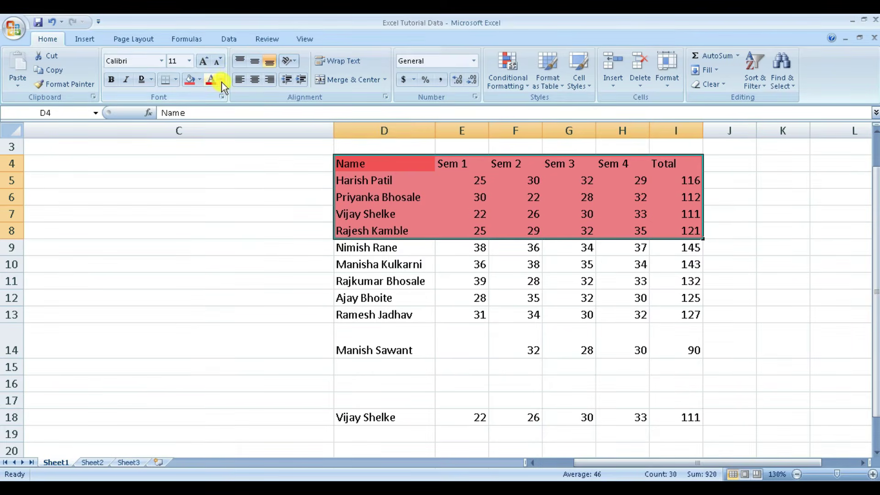
Step: Set the font color of D4:I8 to the standard yellow and deselect the range
left_click(222, 81)
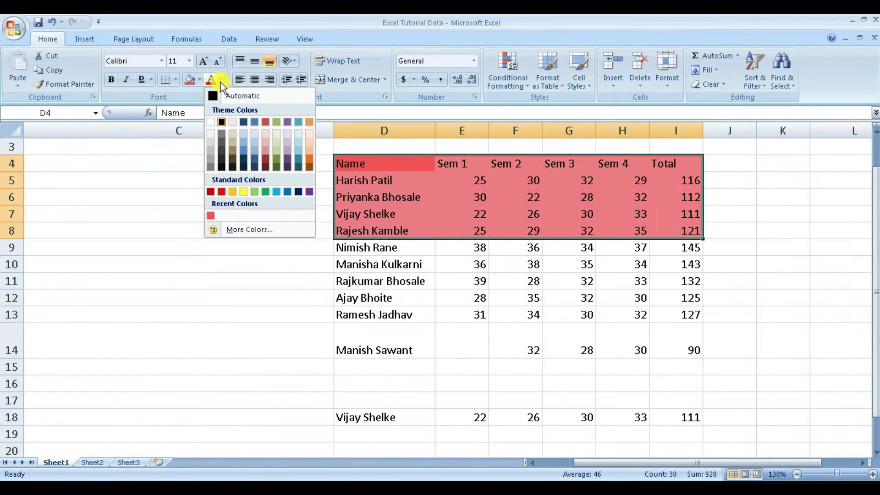
left_click(245, 192)
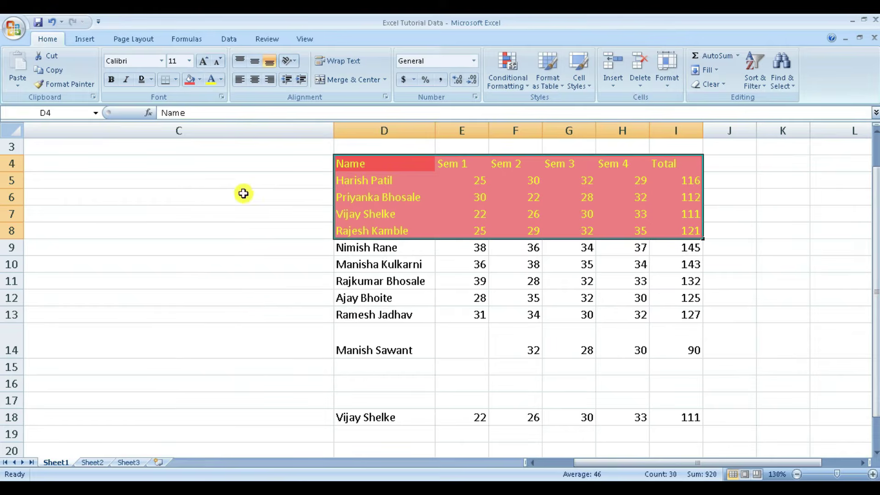
left_click(728, 228)
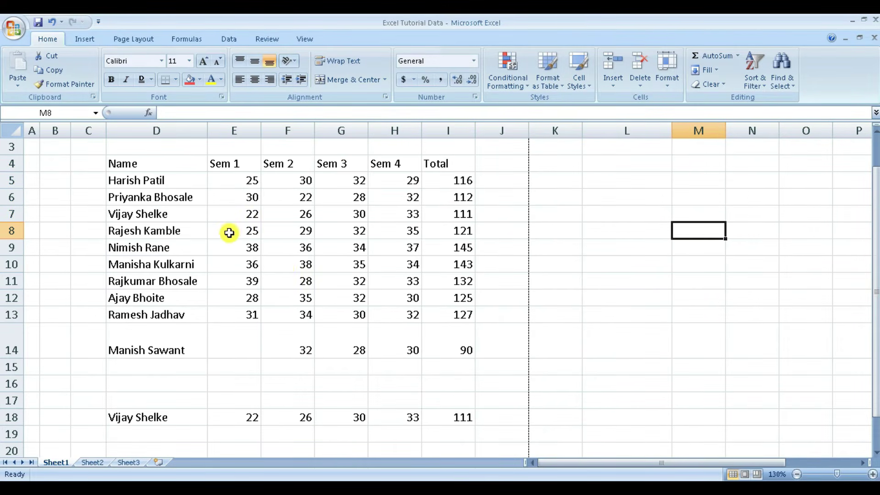
scroll(231, 234, "up", 1)
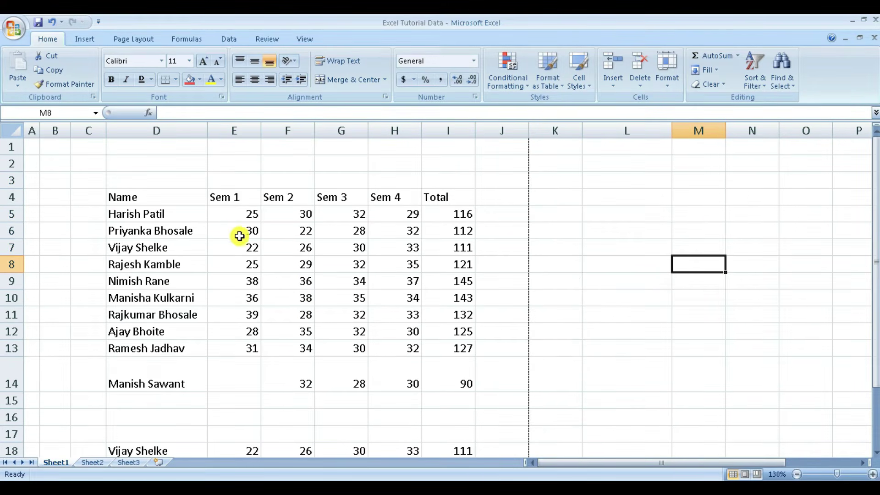
left_click(177, 79)
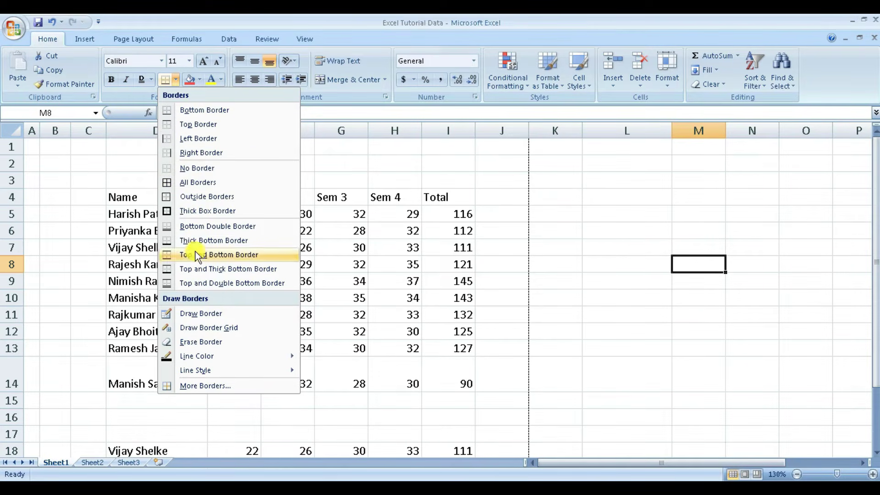
left_click(563, 230)
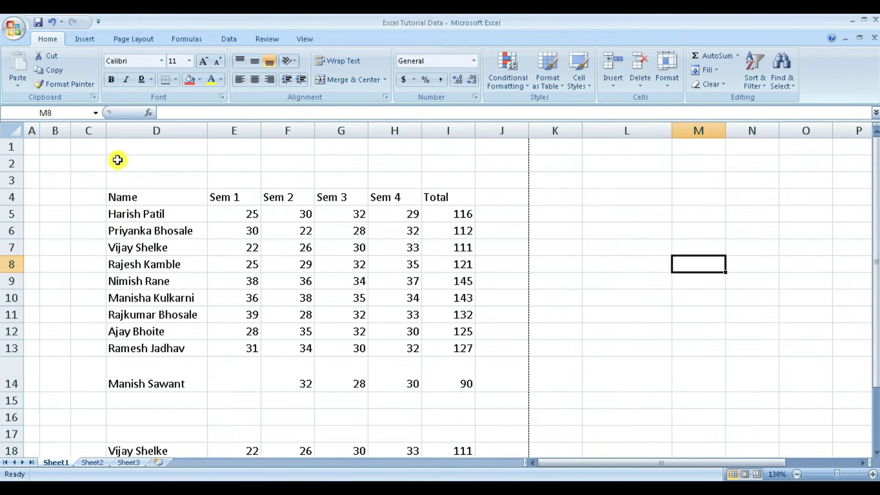
Step: Preview the sheet as it will print, magnify the page to inspect the missing gridlines, and return to the worksheet
left_click(118, 161)
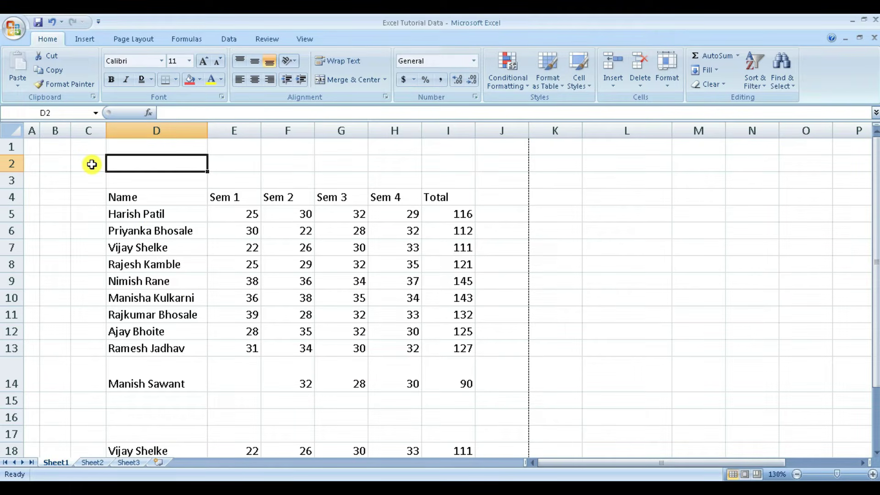
left_click(15, 29)
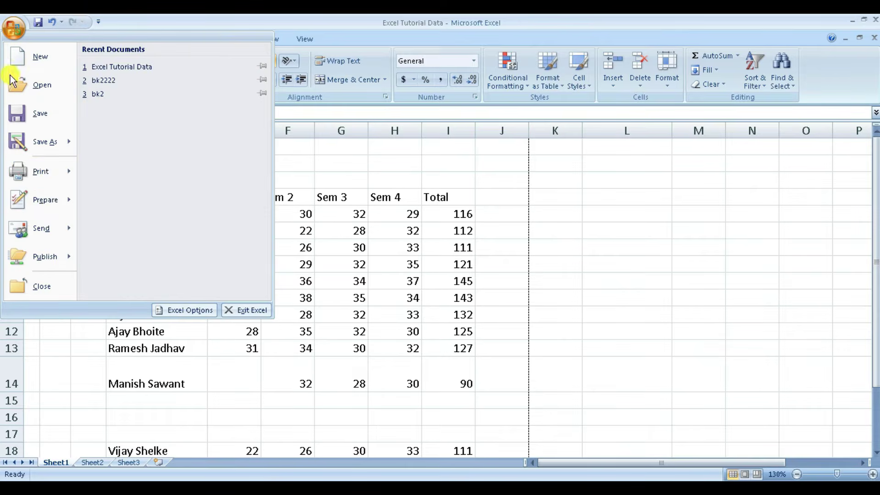
mouse_move(21, 169)
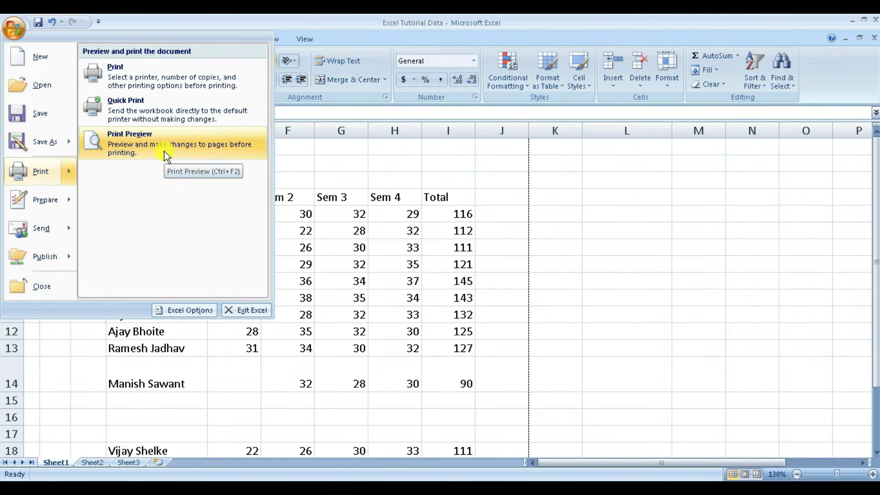
left_click(167, 155)
left_click(410, 213)
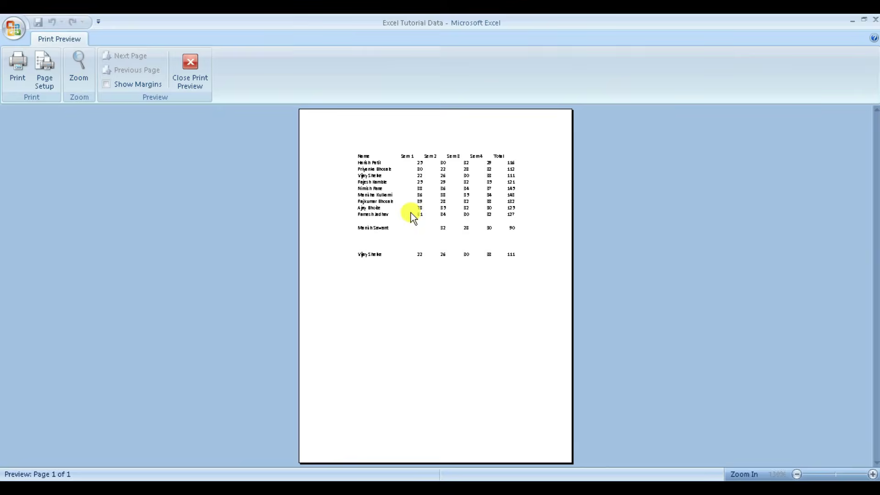
left_click(434, 212)
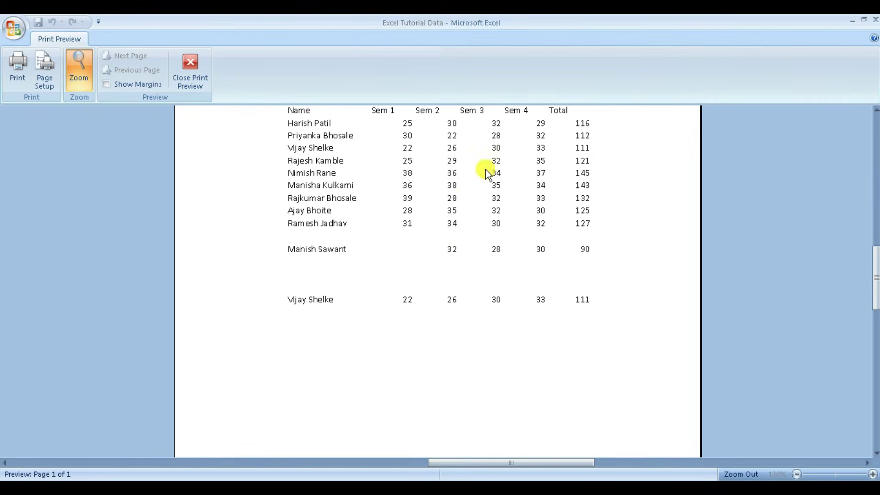
left_click(457, 200)
left_click(199, 69)
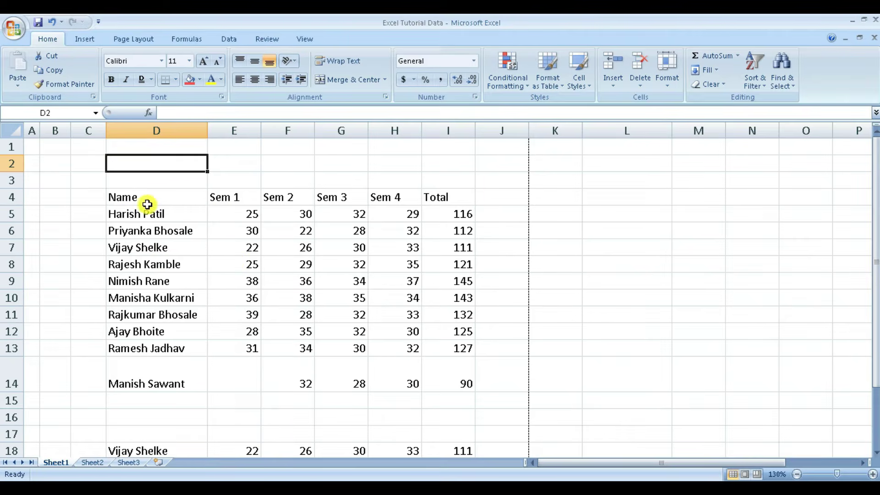
Step: Apply All Borders to the marks table D4:I13 and deselect it
left_click_drag(122, 196, 443, 357)
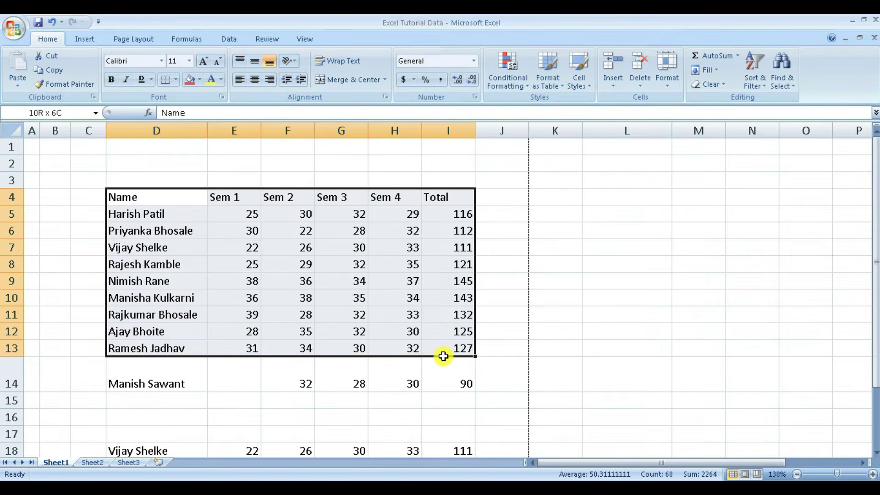
left_click(174, 82)
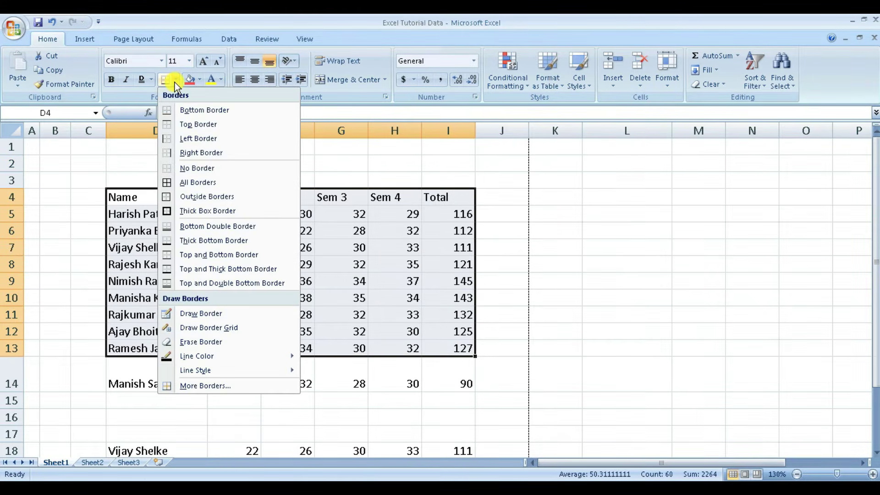
left_click(200, 183)
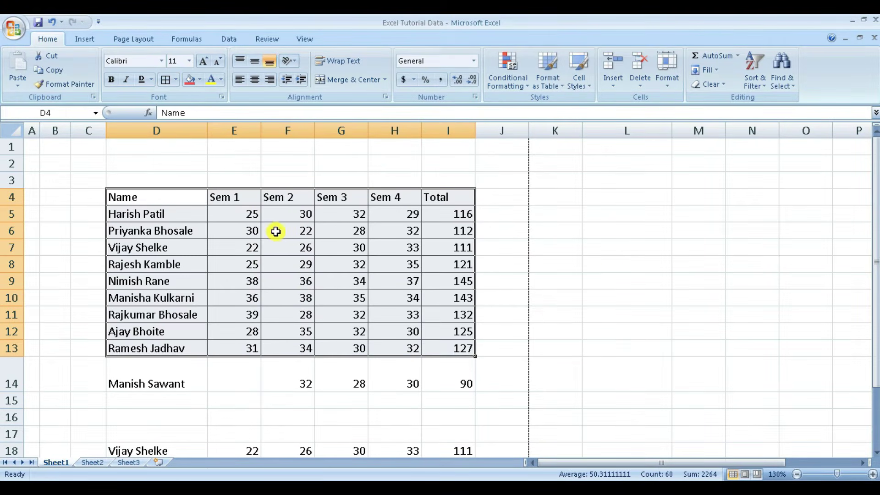
left_click(613, 266)
scroll(592, 258, "down", 1)
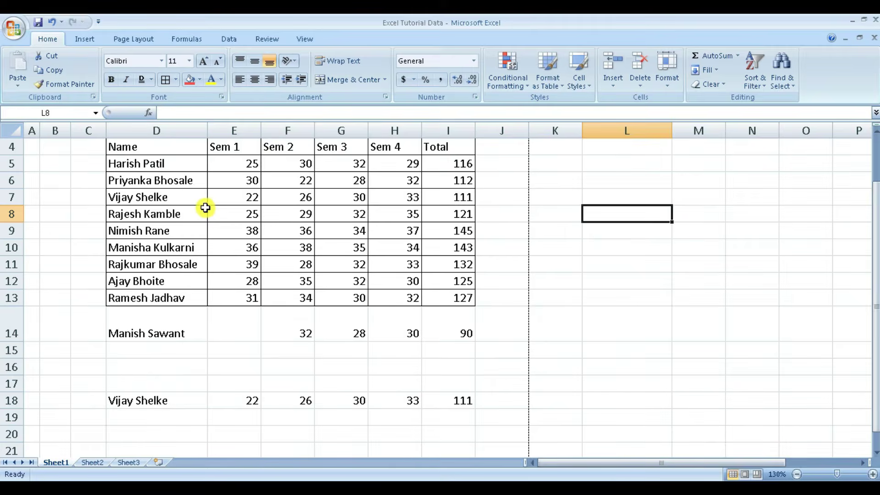
scroll(205, 208, "up", 1)
Step: Add a Thick Box Border around the marks table D4:I13 and deselect it
left_click_drag(127, 201, 436, 344)
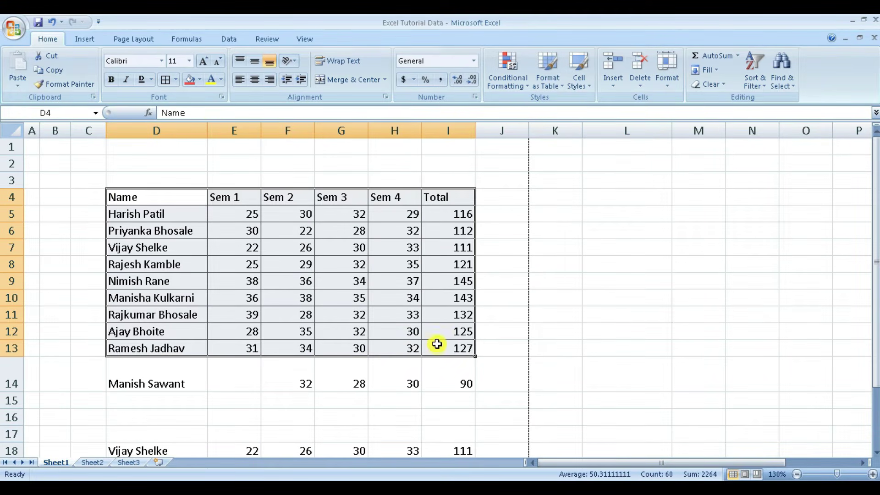
left_click(176, 83)
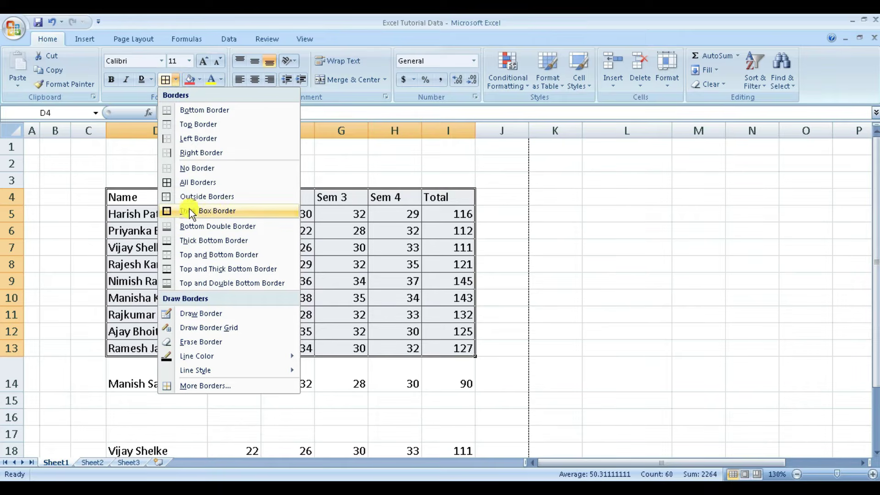
left_click(213, 211)
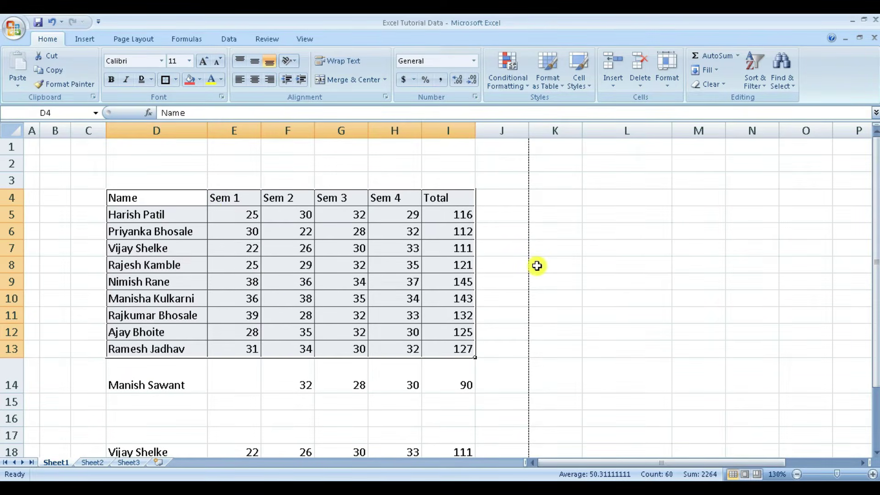
left_click(620, 254)
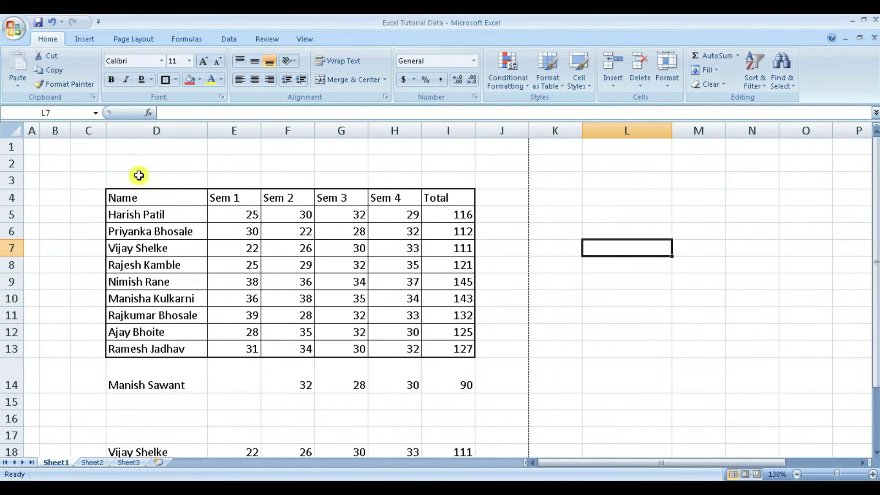
Step: Draw a border by hand around cells E2:I2 above the table and exit Draw Border
left_click(176, 80)
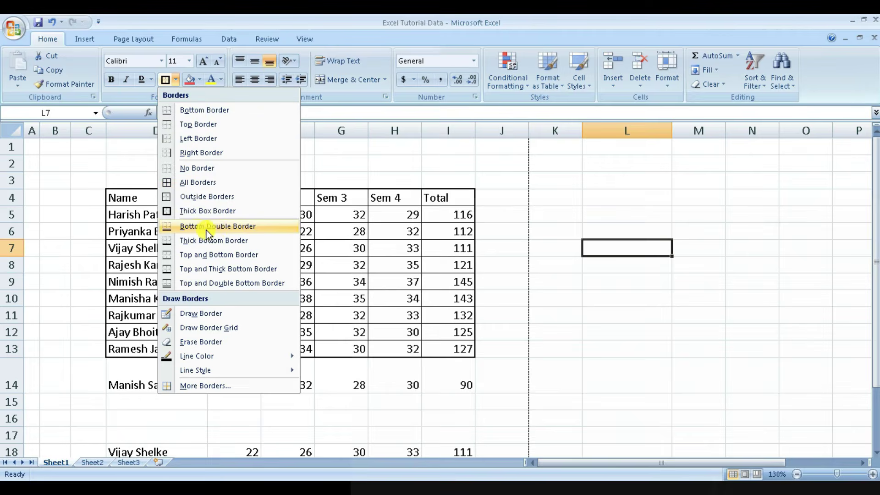
left_click(217, 313)
left_click_drag(219, 159, 459, 159)
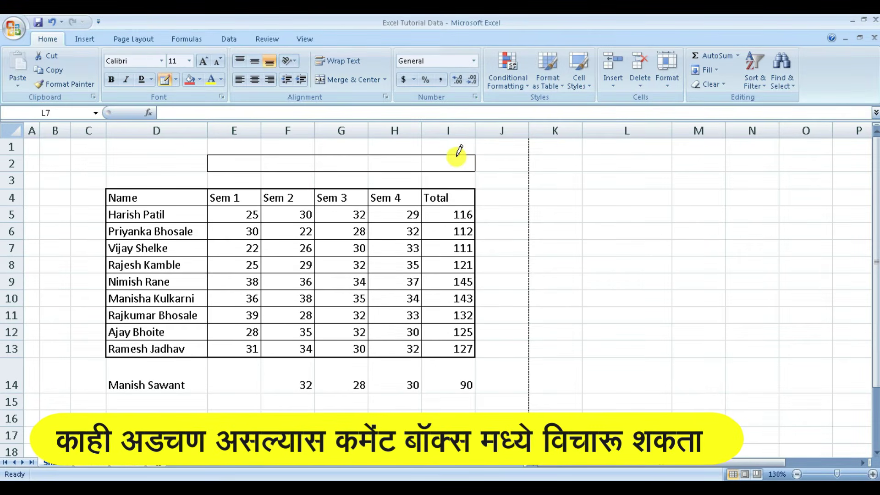
key("Escape")
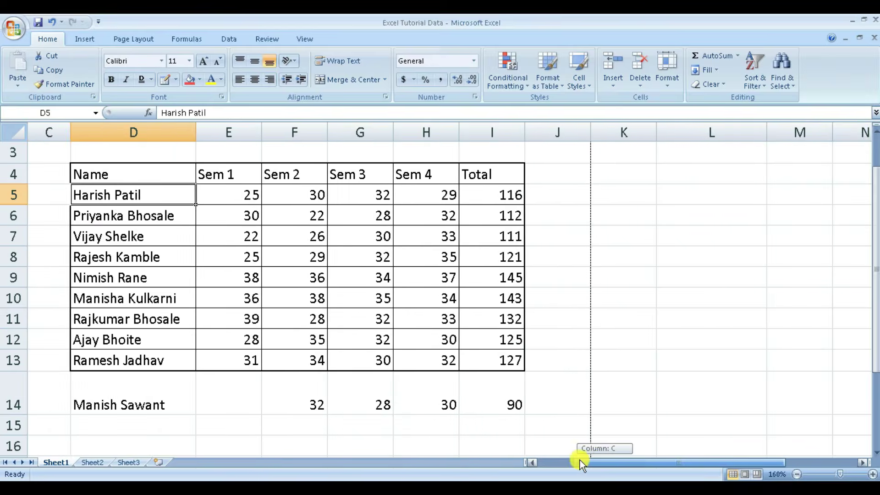
Step: Make row 5 taller and align the text in D5 vertically to the top, middle and bottom in turn
left_click_drag(579, 460, 573, 460)
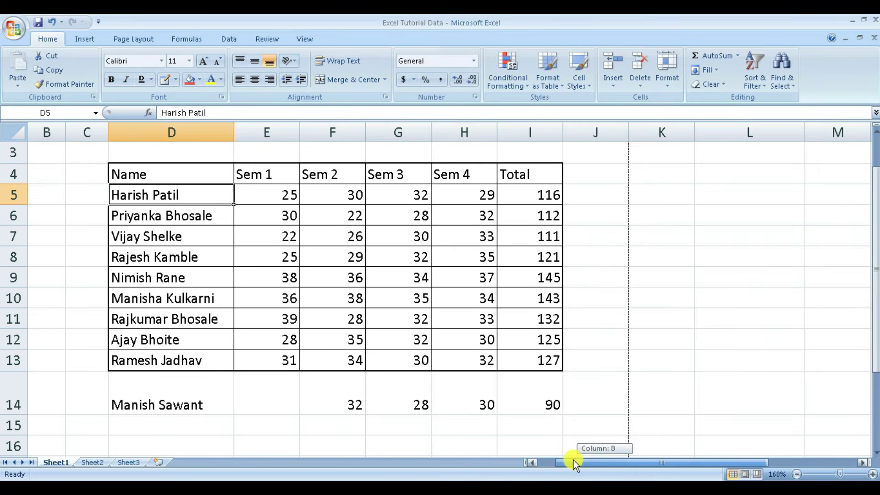
left_click_drag(16, 204, 17, 230)
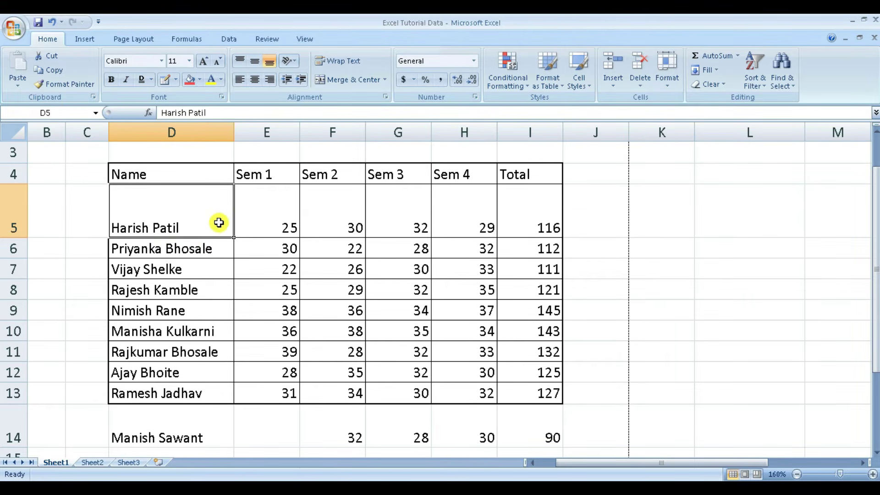
left_click(240, 64)
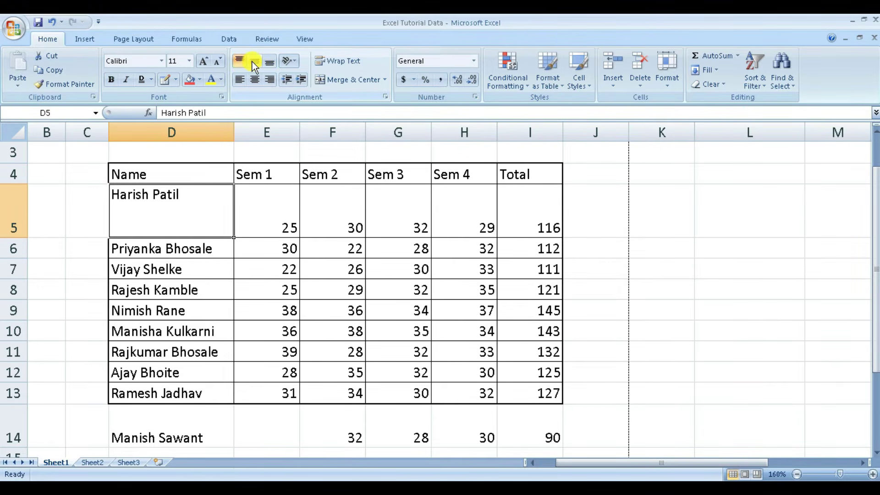
left_click(255, 64)
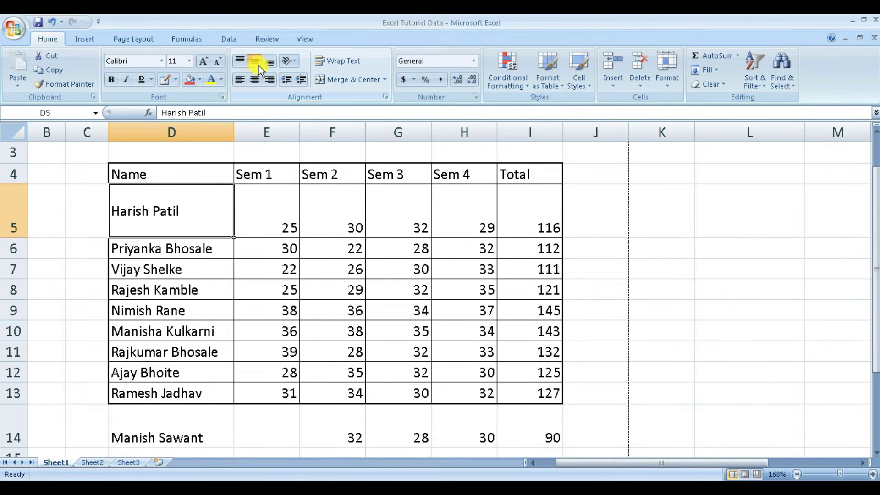
left_click(270, 65)
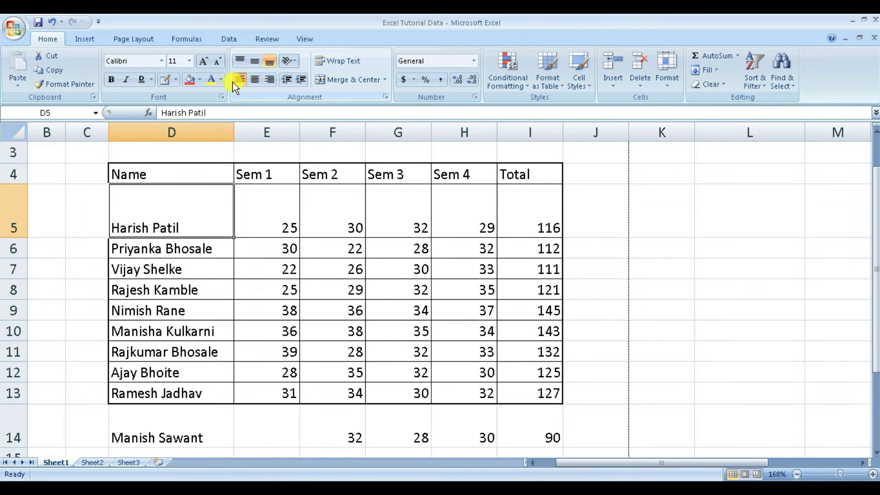
Step: Align the text in D5 horizontally to the center, to the right, and back to the center
left_click(253, 80)
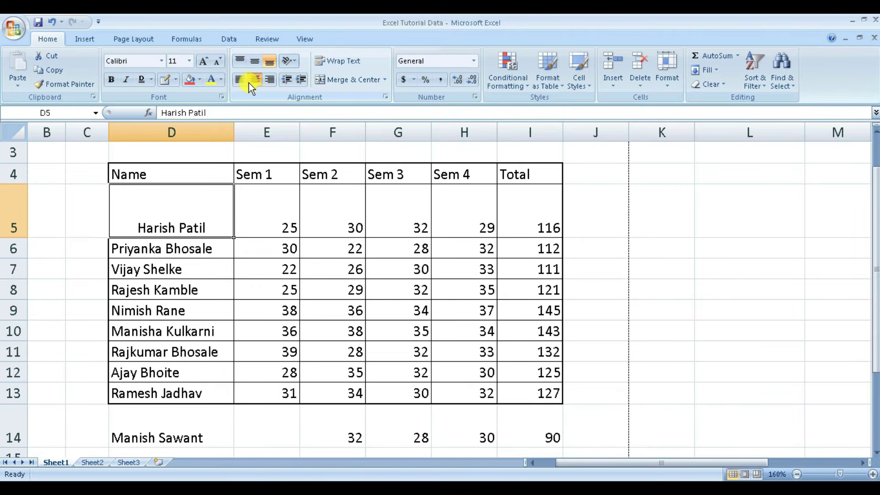
left_click(269, 80)
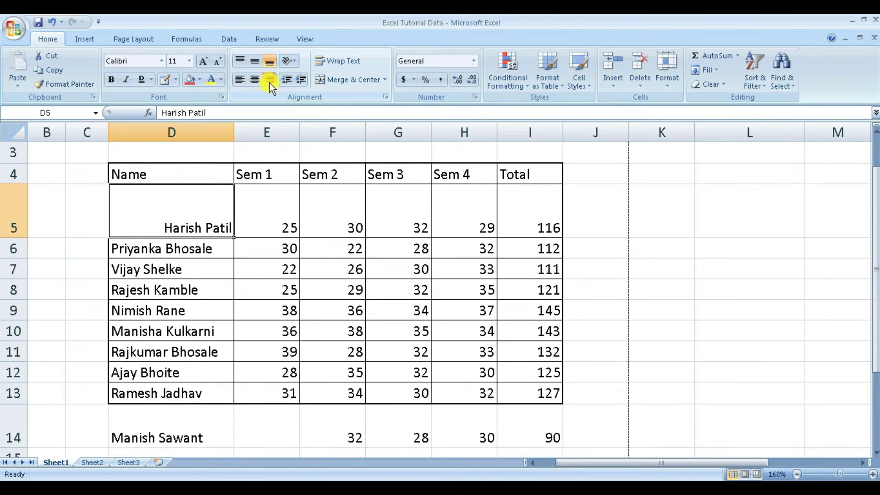
left_click(254, 81)
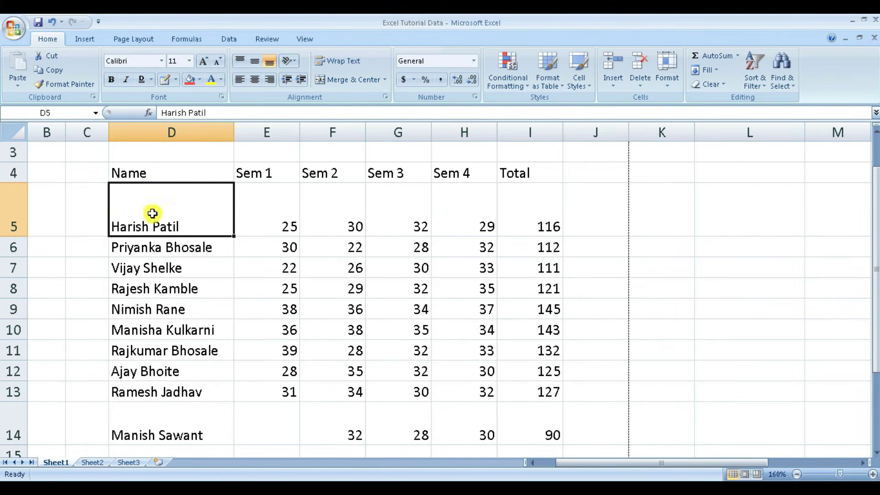
Step: Angle the text in D5 counterclockwise and enlarge row 5 until the slanted name fits
left_click(288, 63)
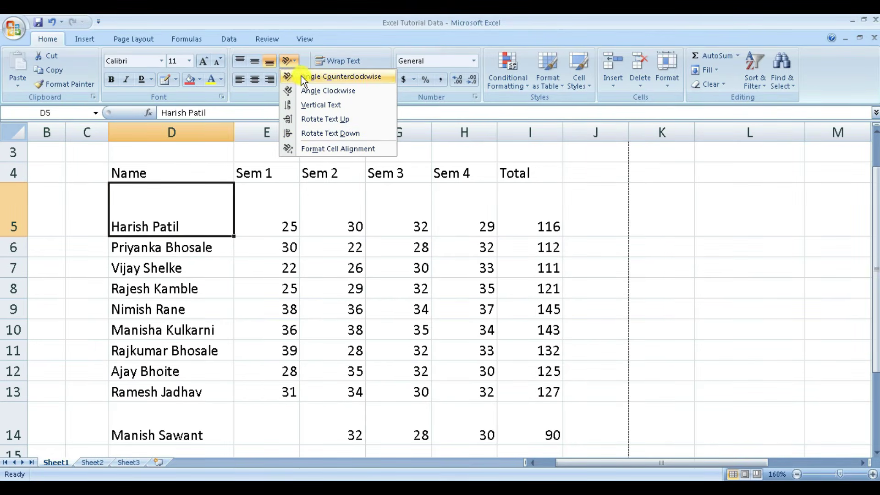
left_click(366, 76)
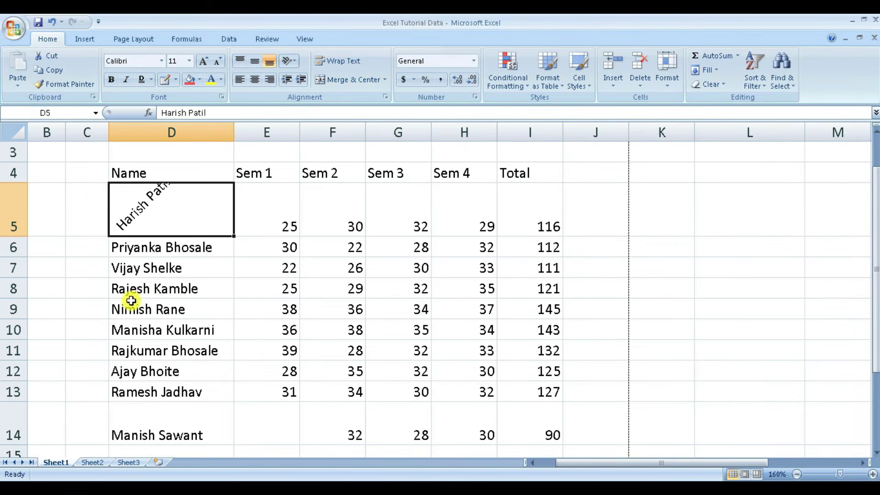
left_click_drag(18, 237, 18, 262)
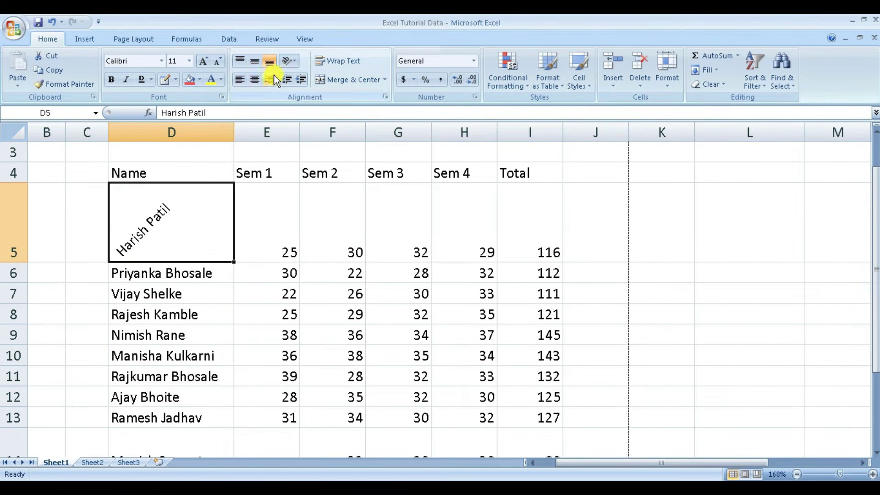
Step: Change the orientation of D5 to Angle Clockwise and after that to Vertical Text
left_click(296, 65)
left_click(301, 89)
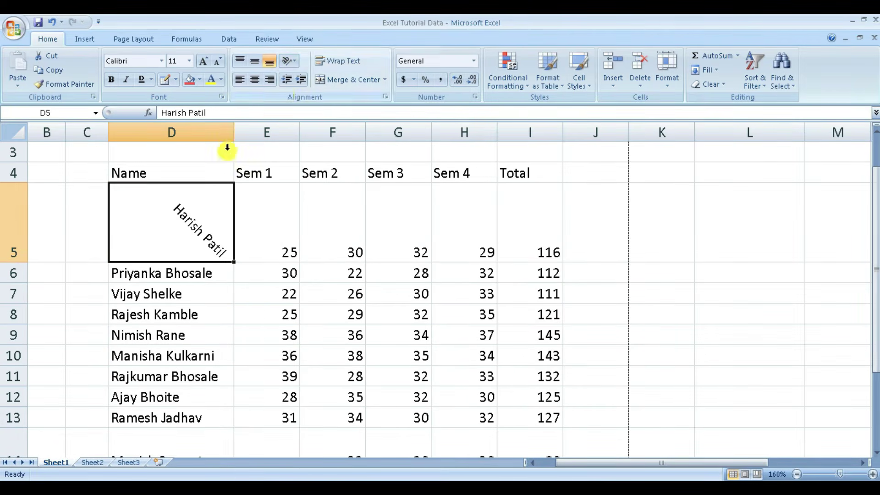
left_click(295, 61)
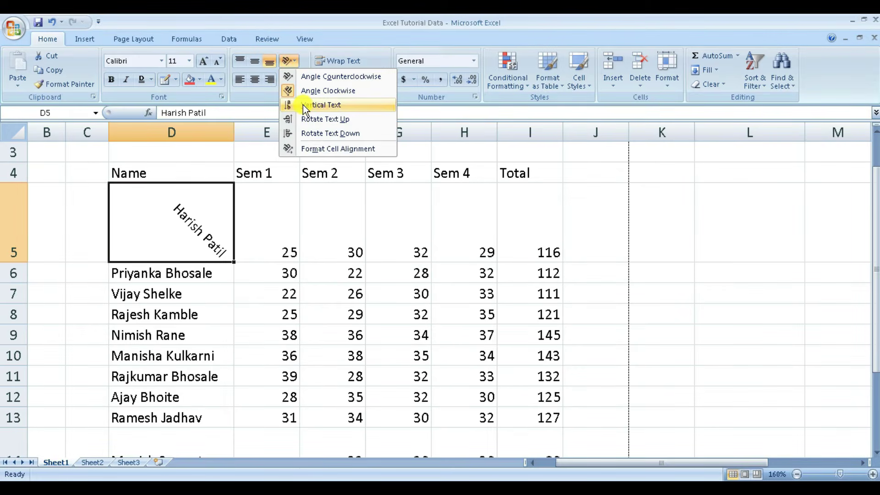
left_click(303, 106)
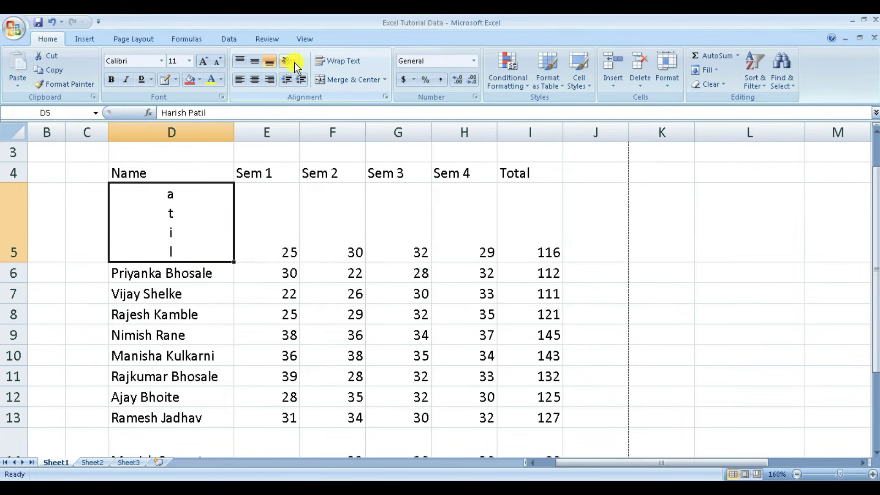
Step: Reset the text orientation of D5 to horizontal at 0 degrees through the cell alignment settings
left_click(295, 62)
left_click(331, 148)
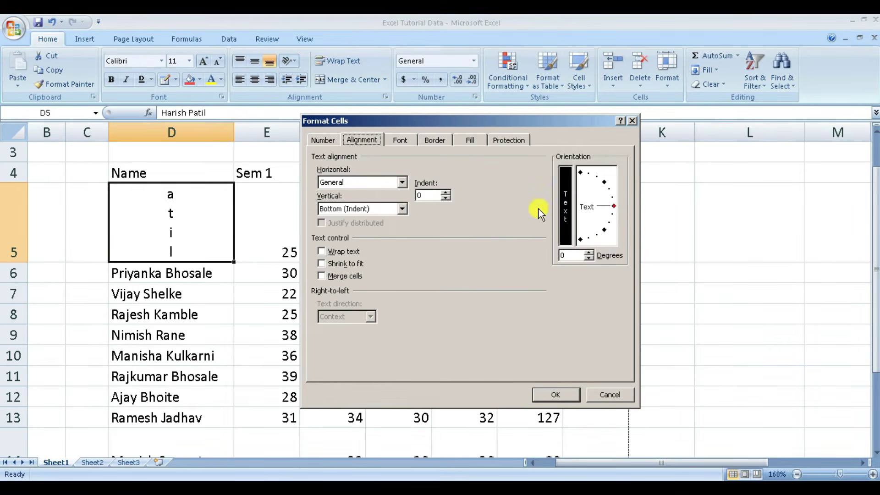
left_click_drag(614, 208, 612, 206)
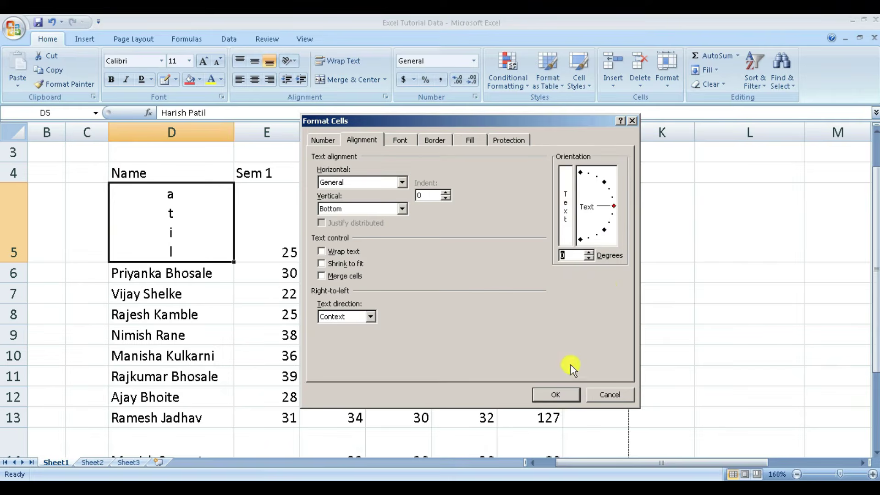
left_click(556, 395)
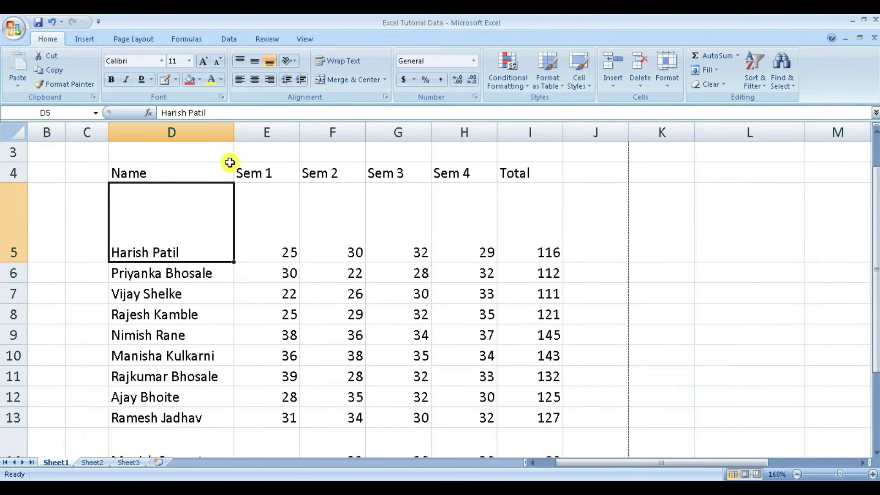
Step: Increase the indent of the text in D5 by one level
left_click(300, 81)
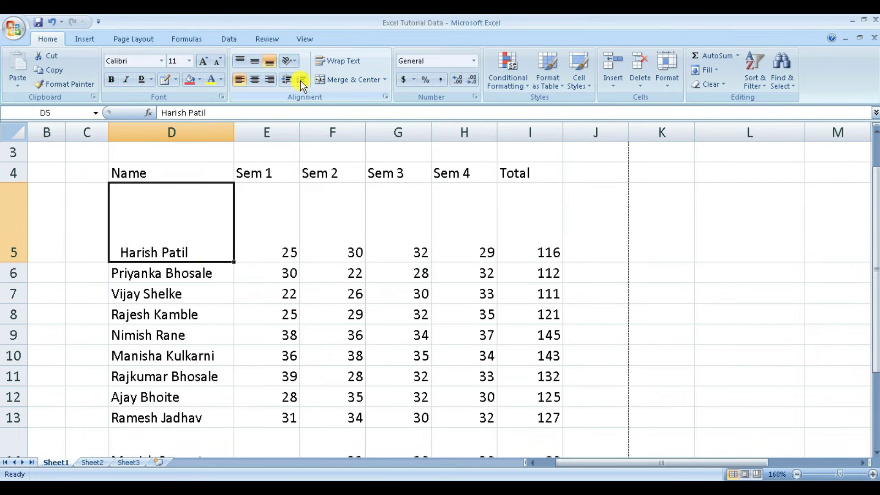
Step: Increase the indent of the text in D5 by three more levels
left_click(301, 81)
left_click(300, 80)
left_click(300, 81)
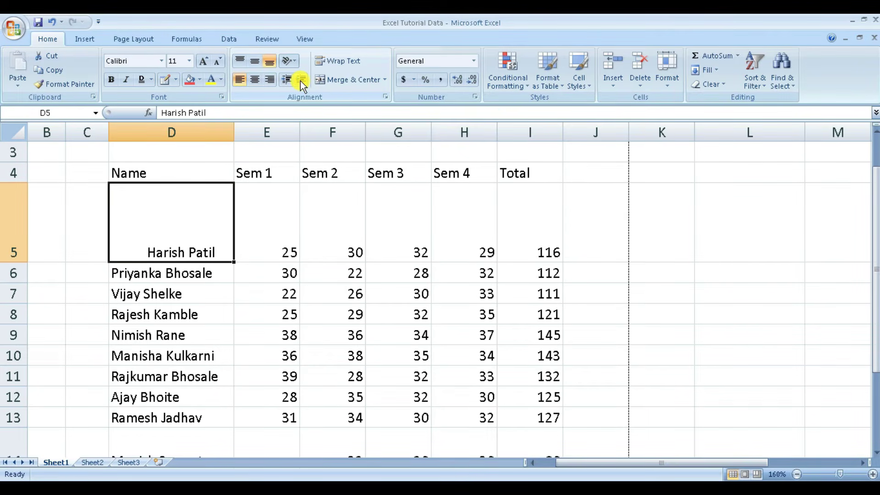
Step: Decrease the indent of the text in D5 by four levels to remove it completely
left_click(287, 81)
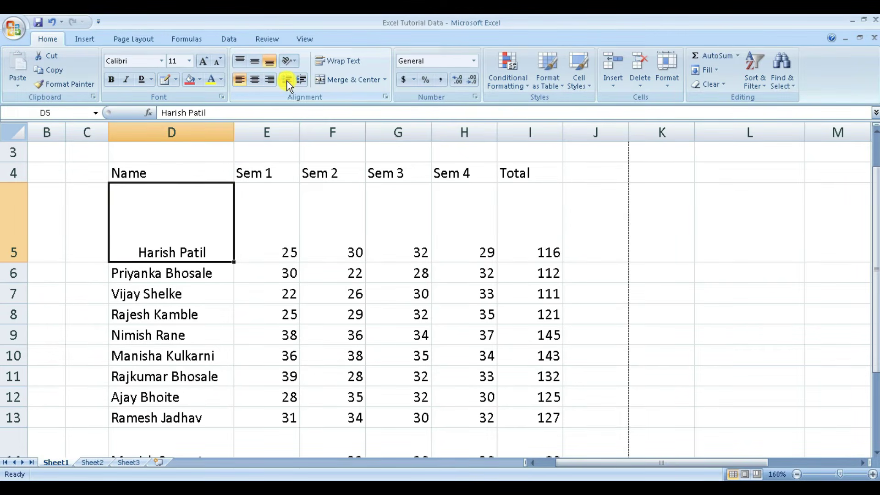
left_click(287, 81)
left_click(287, 81)
left_click(287, 81)
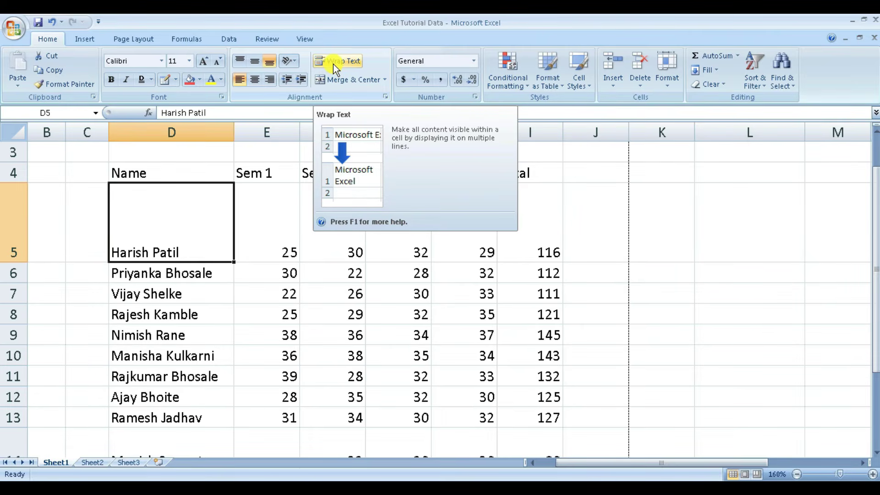
Step: Enter "Microsoft office" in D21 and narrow column D until the text runs over into column E
left_click(262, 315)
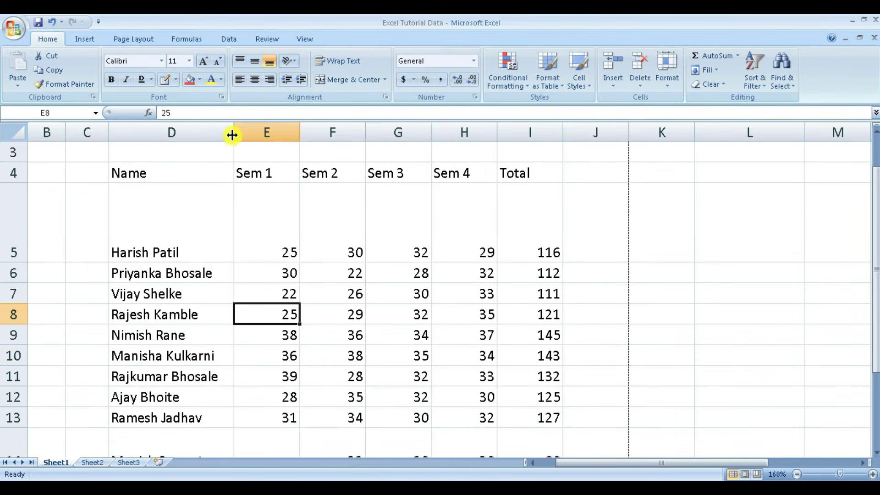
scroll(232, 131, "down", 4)
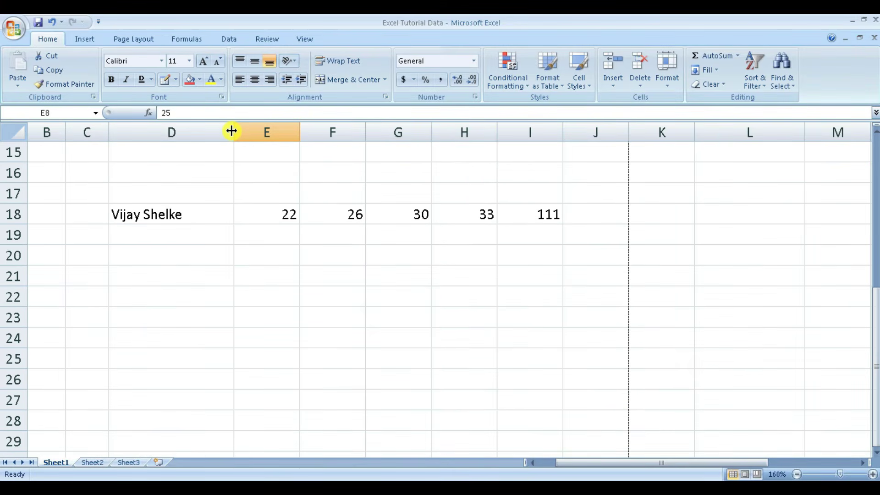
scroll(231, 135, "down", 1)
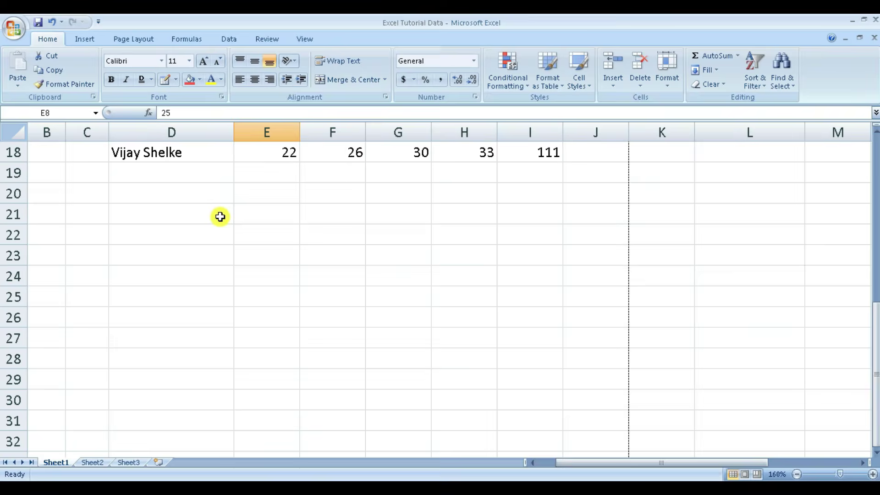
left_click(154, 214)
type("Mic")
type("ro")
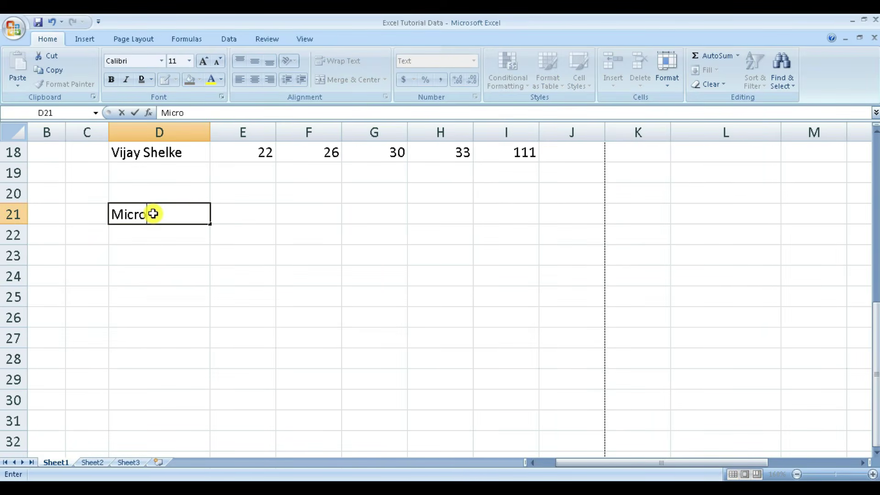
type("soft offic")
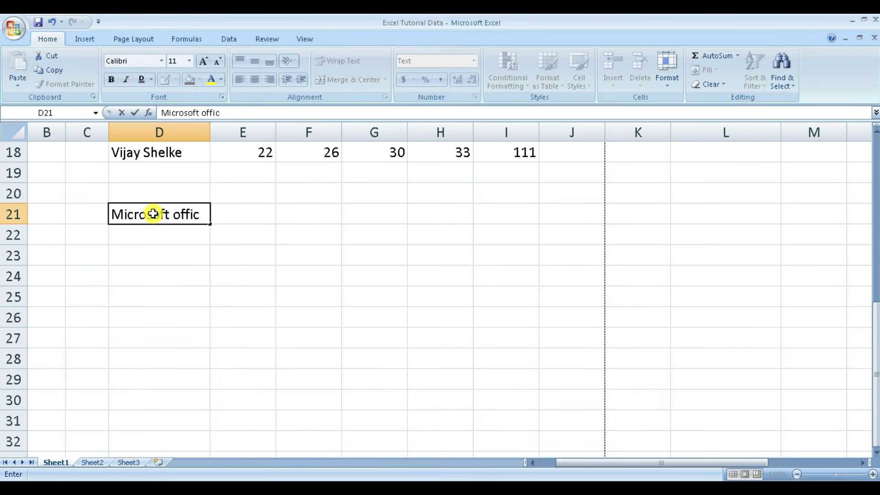
type("e")
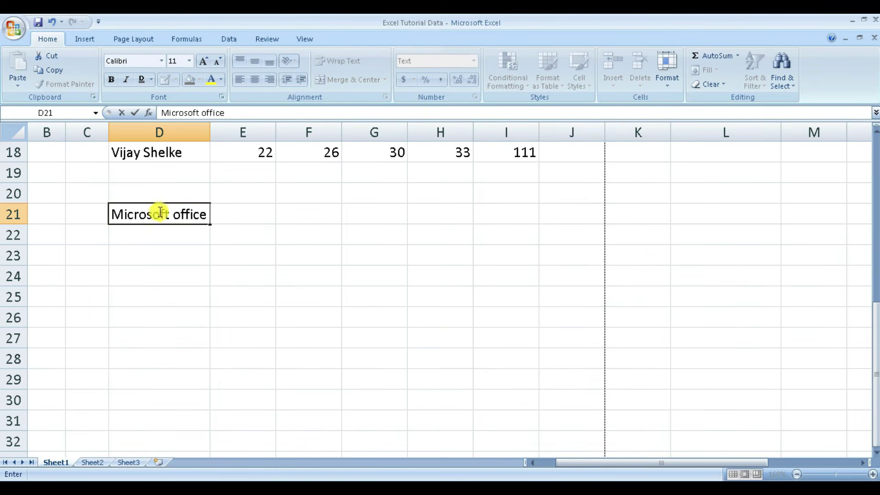
left_click(216, 273)
left_click_drag(209, 132, 187, 132)
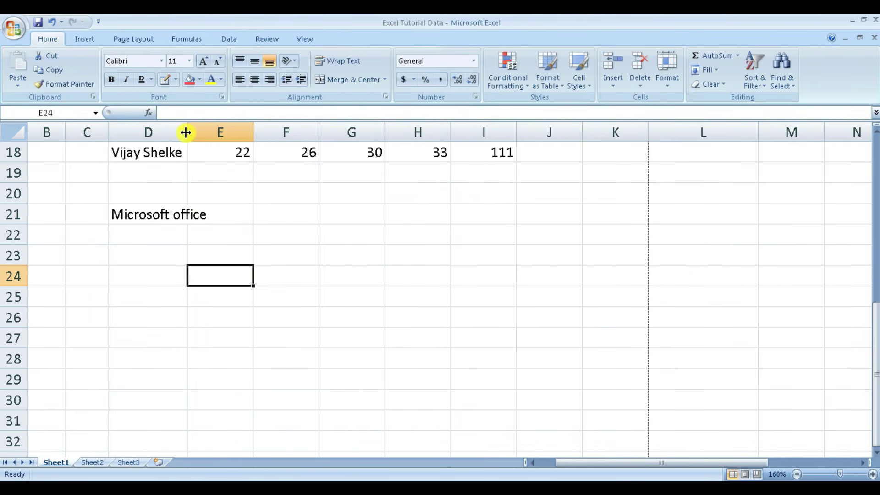
Step: Enter "Excel" in E21 and wrap the text in D21 so it shows in full
left_click(198, 212)
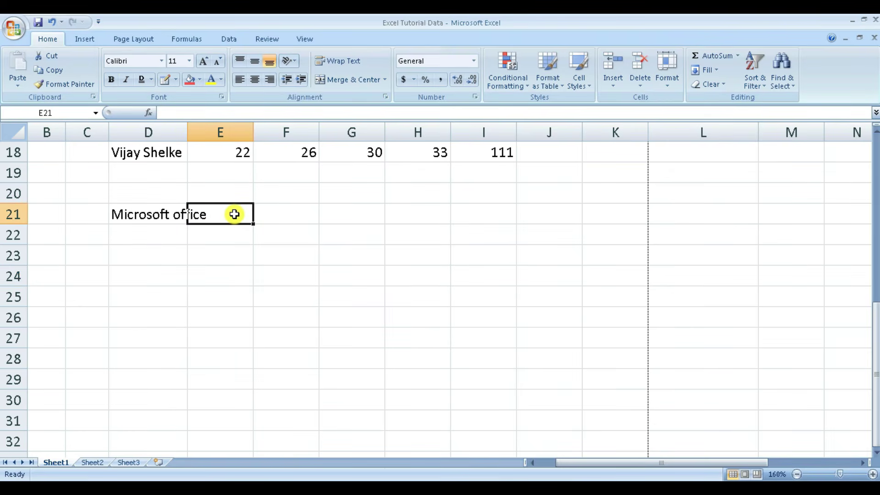
type("E")
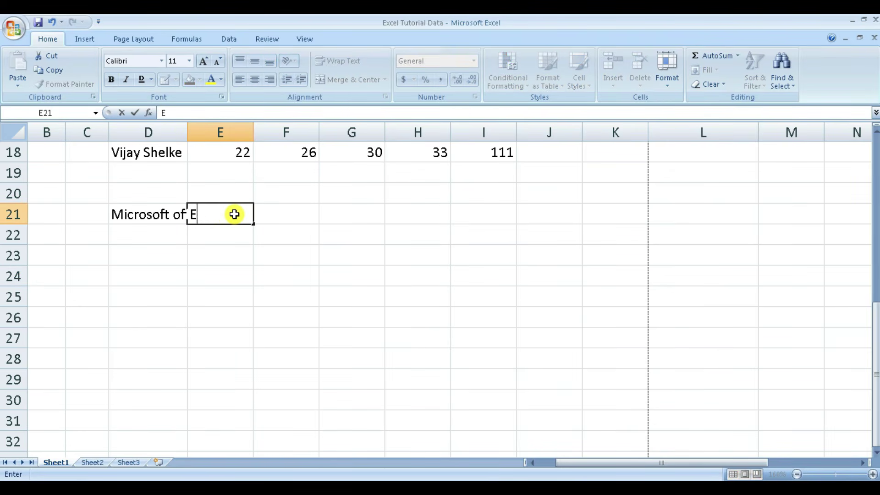
type("xcel")
left_click(313, 334)
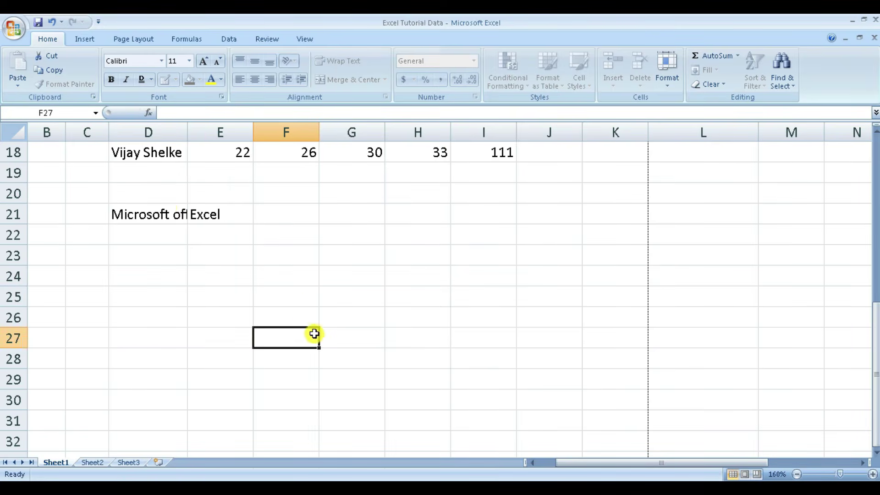
left_click(160, 217)
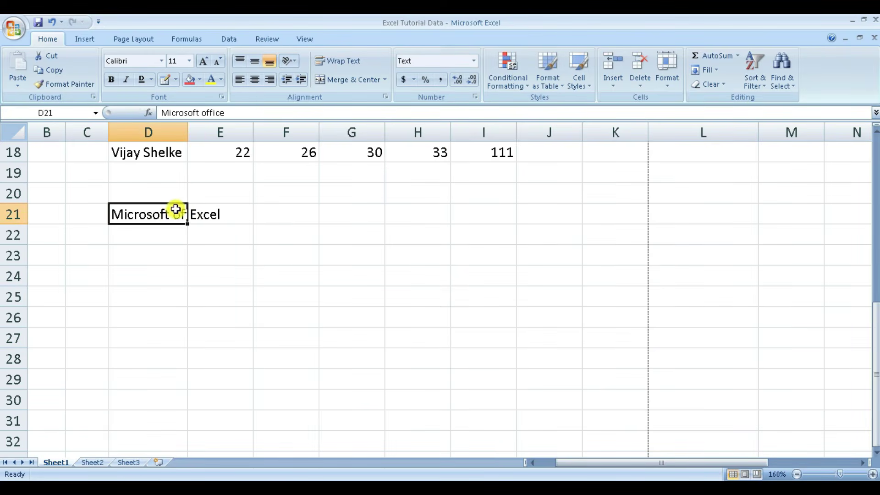
left_click(329, 61)
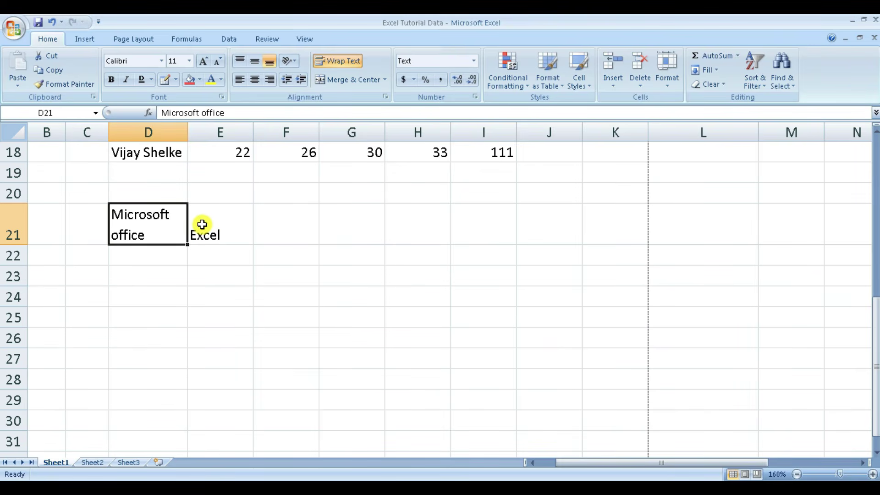
Step: Combine cells E25:H29 of the empty bordered grid into one cell with Merge & Center
left_click(384, 81)
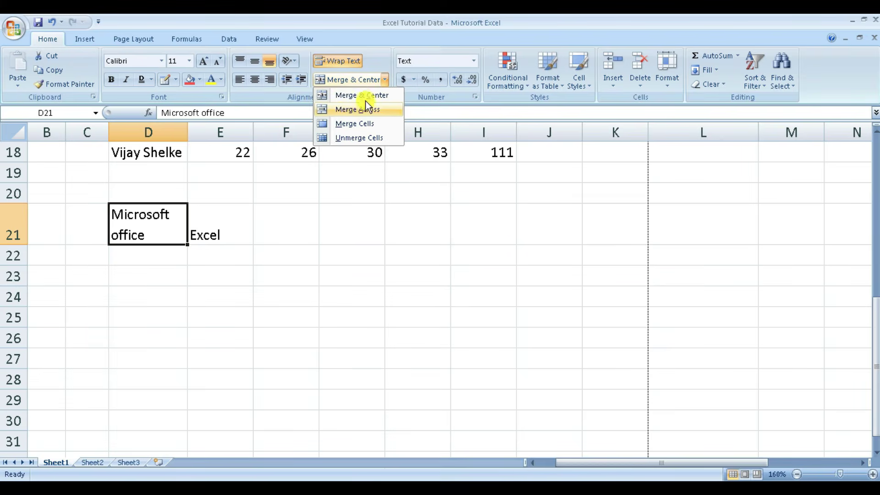
left_click(324, 347)
scroll(321, 339, "down", 1)
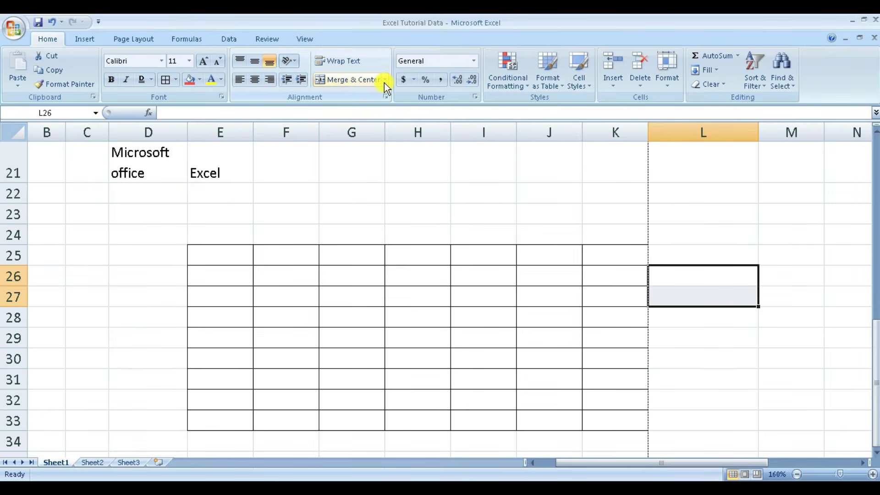
left_click(384, 83)
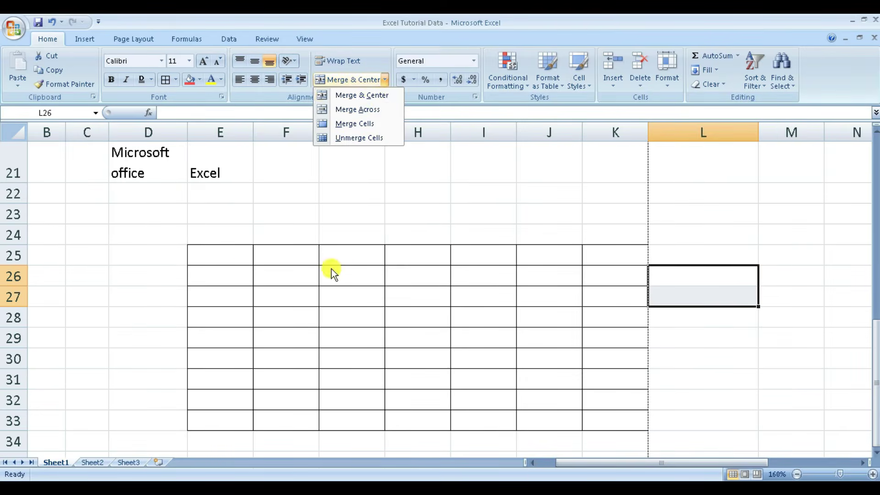
left_click(332, 274)
left_click_drag(198, 251, 399, 339)
left_click(386, 83)
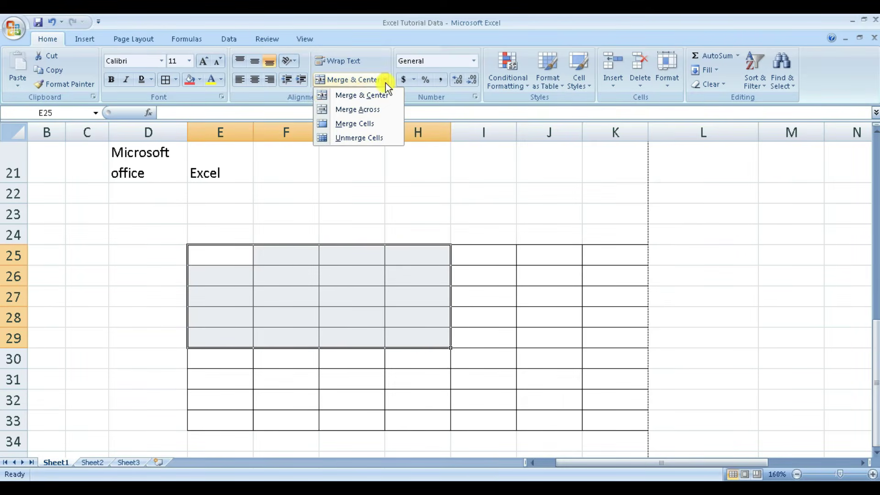
left_click(365, 95)
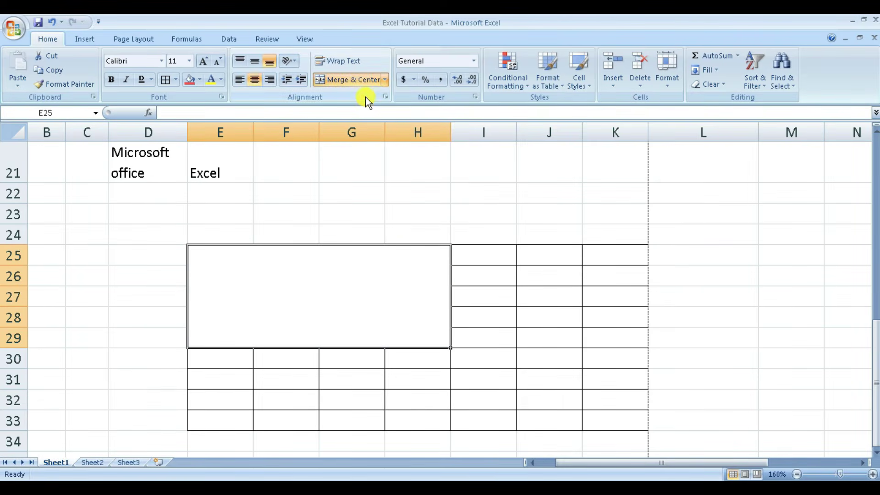
left_click(721, 291)
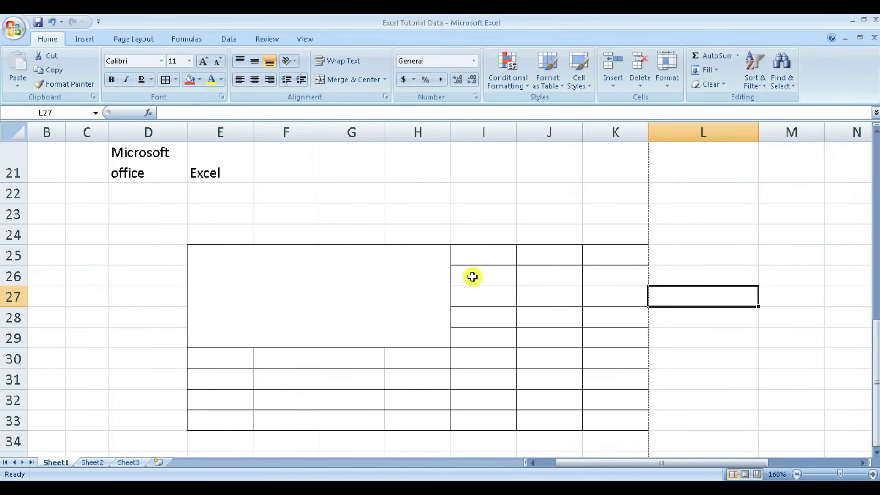
Step: Combine cells I25:K29 of the bordered grid into one cell with Merge Cells, without centering
left_click_drag(468, 255, 612, 335)
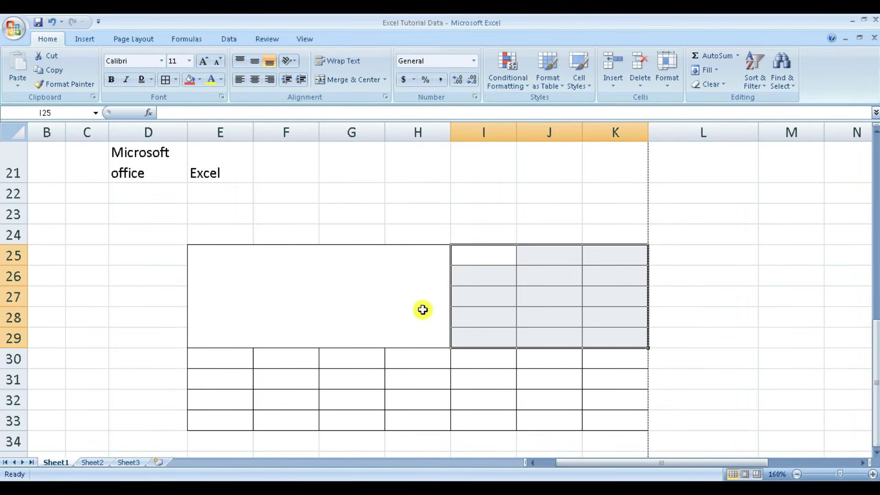
left_click(386, 80)
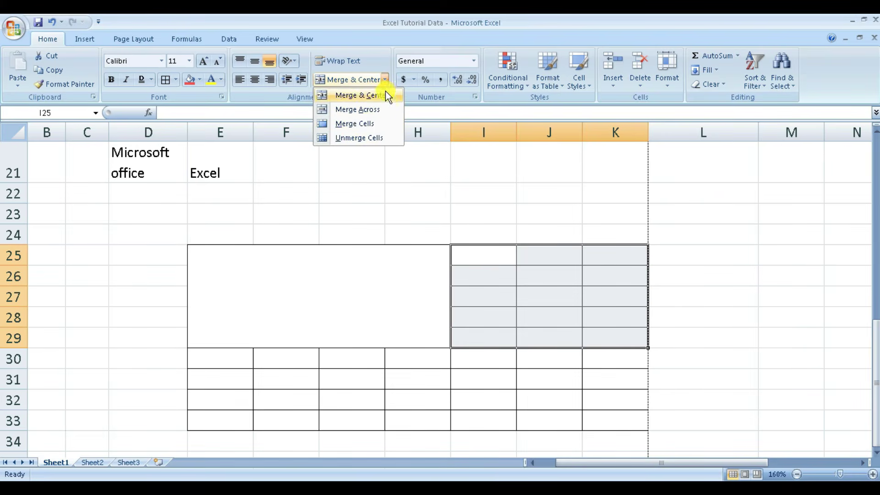
left_click(354, 125)
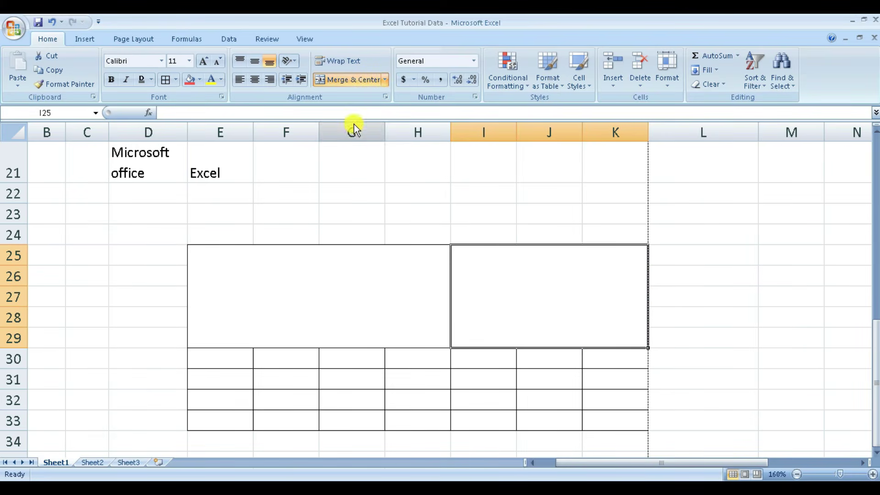
left_click(752, 271)
Step: Enter "Microsoft" in the merged cell E25:H29 and "office" in the merged cell I25:K29
left_click(386, 285)
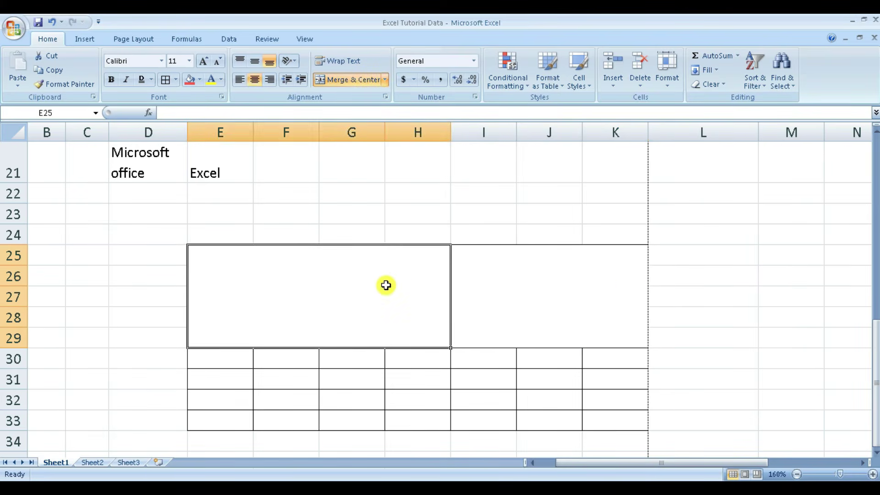
left_click(586, 285)
left_click(406, 285)
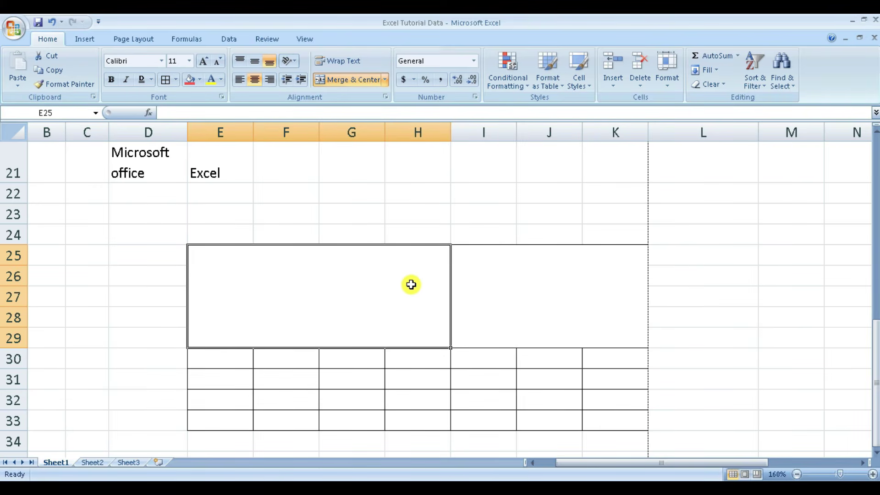
left_click(519, 283)
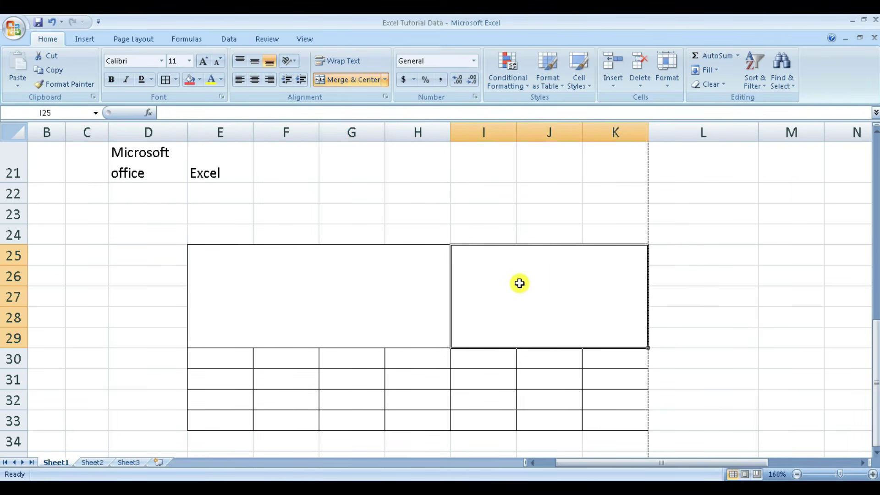
left_click(380, 301)
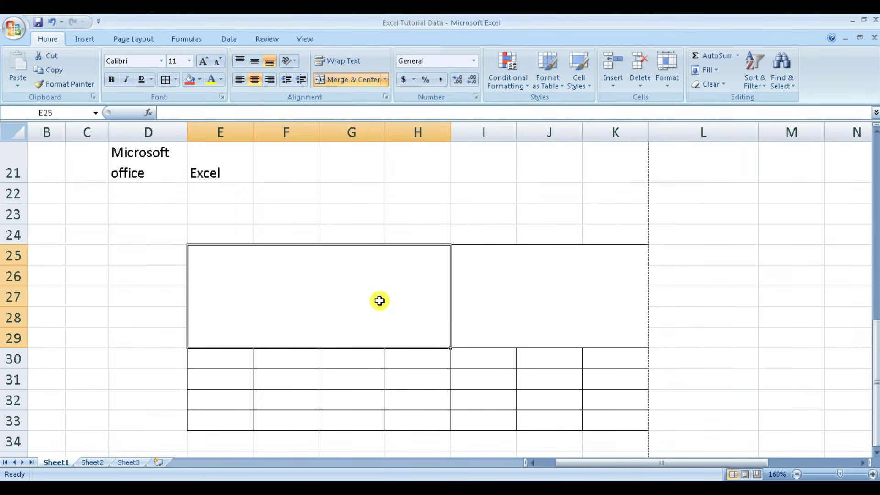
type("Mic")
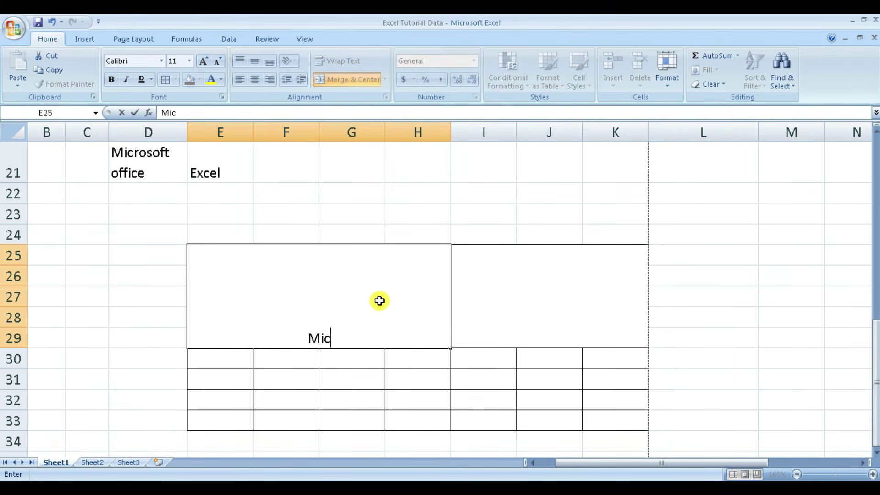
type("rosoft")
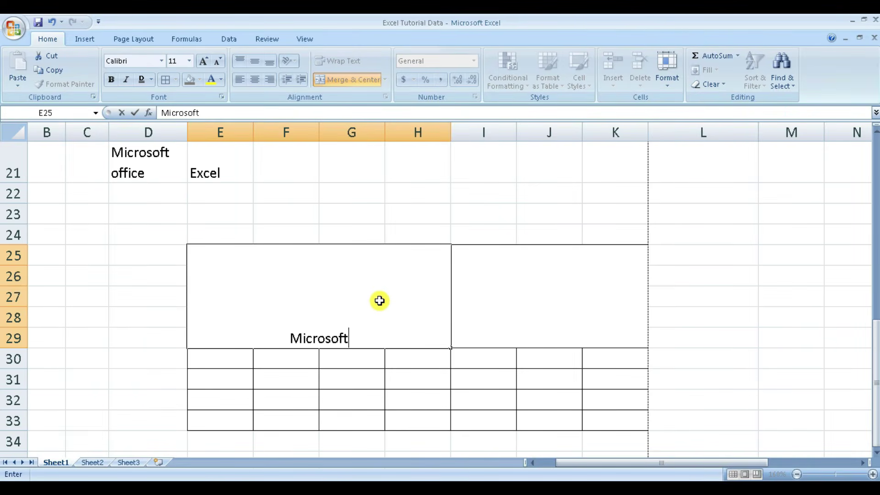
key("Tab")
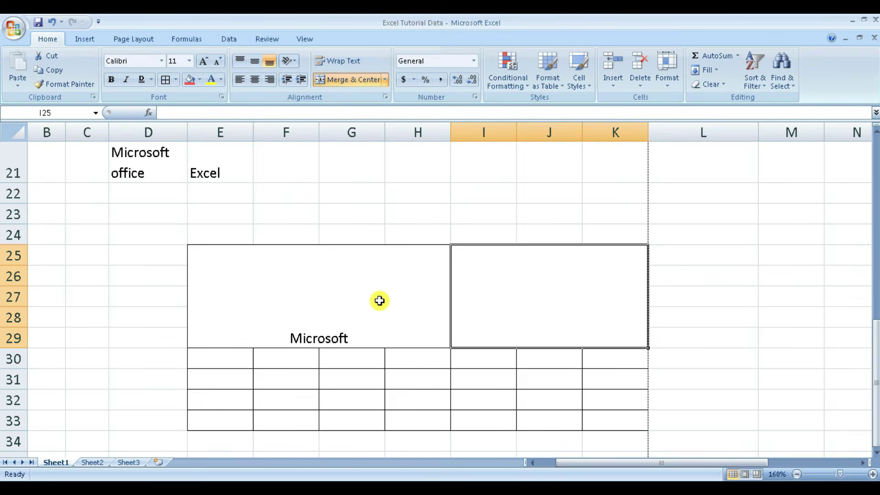
type("office")
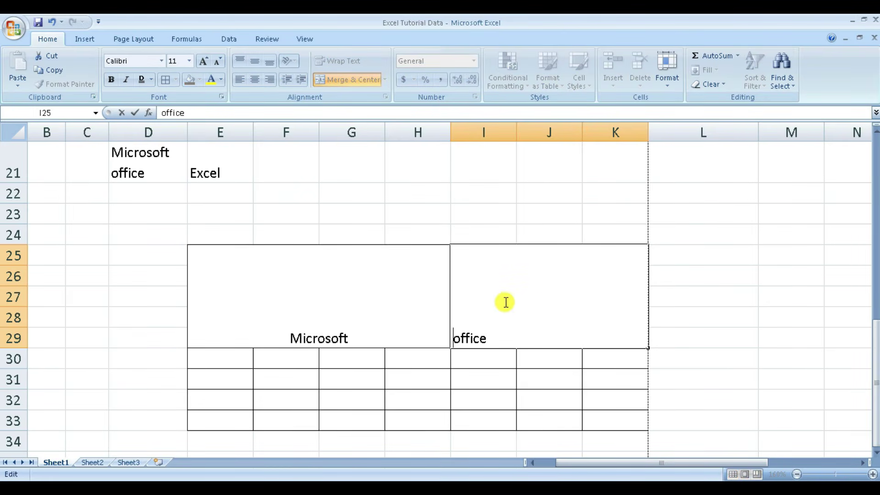
left_click(667, 304)
Step: Compare the horizontal text alignment of the two merged cells, E25:H29 and I25:K29
left_click(581, 314)
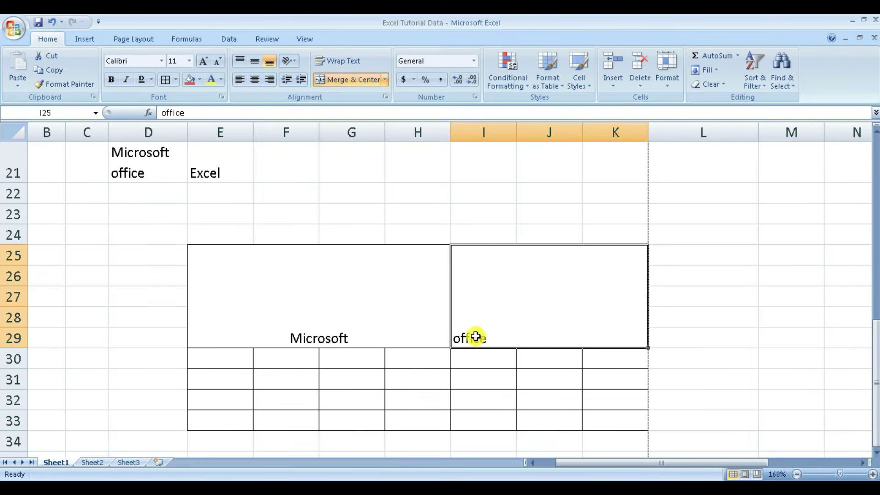
left_click(316, 336)
left_click(529, 334)
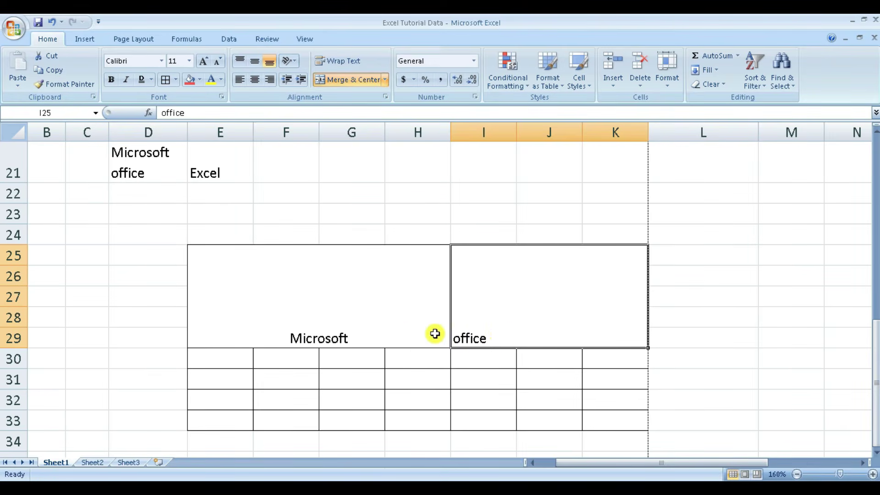
left_click(317, 317)
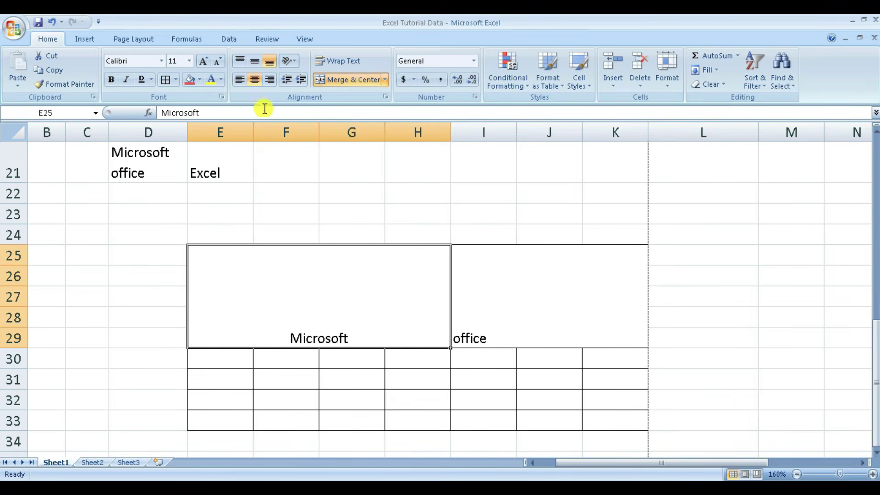
Step: Switch the "Microsoft" cell's alignment to left and back to center, and center "office" horizontally in merged cell I25:K29
left_click(239, 79)
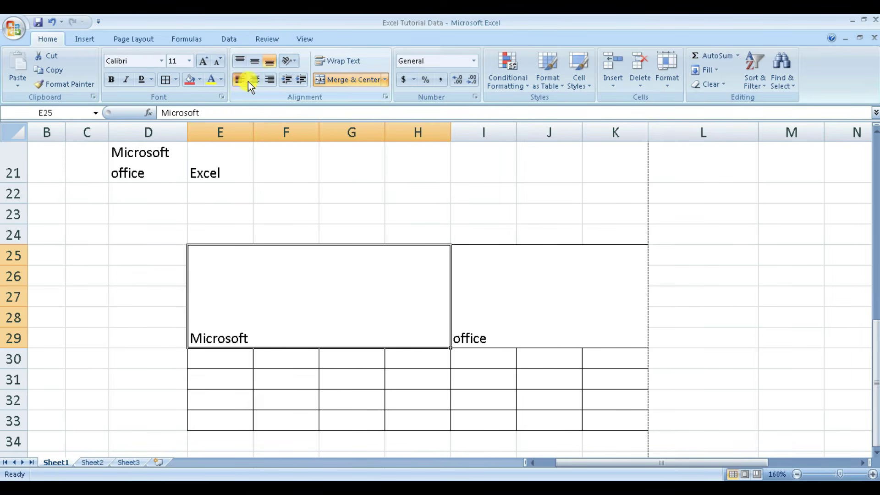
left_click(255, 81)
left_click(460, 249)
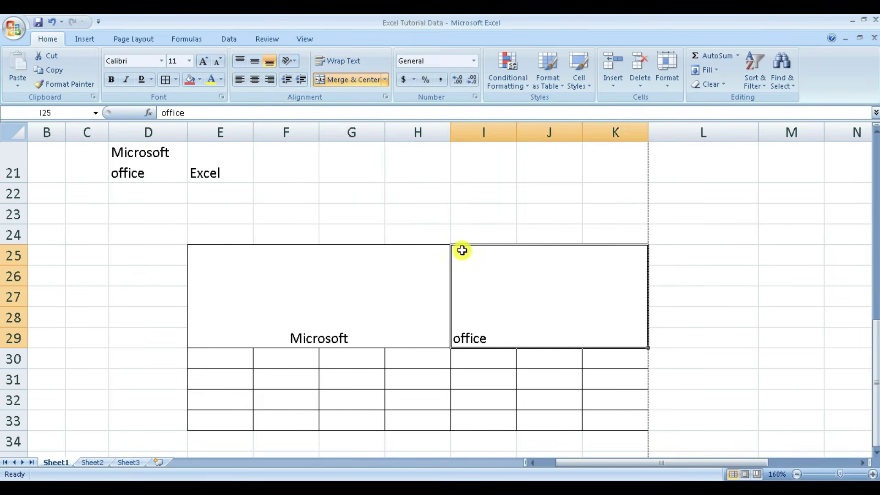
left_click(258, 80)
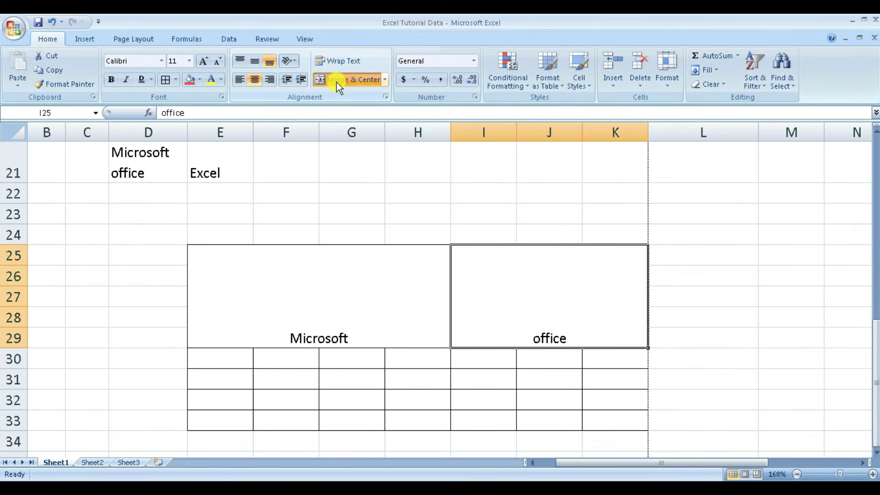
Step: Merge cells F31:K33 of the bordered grid row by row with Merge Across
left_click(386, 81)
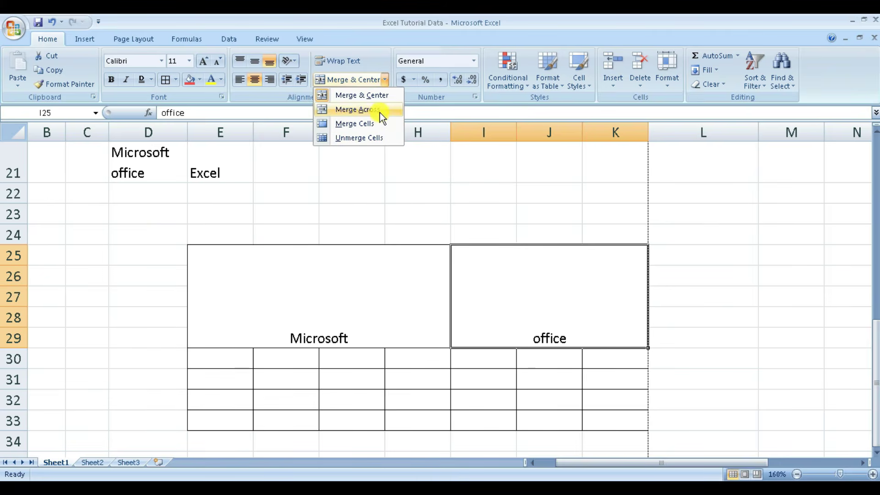
left_click(693, 280)
scroll(300, 275, "down", 3)
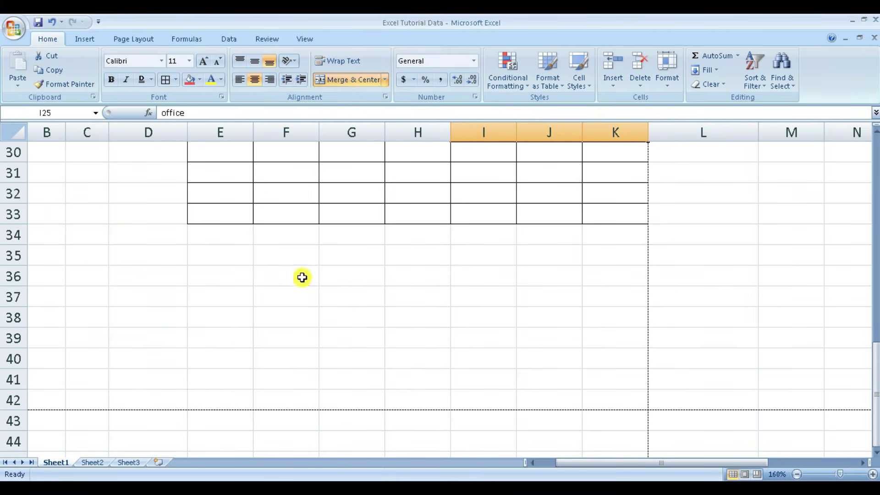
left_click(270, 175)
left_click_drag(270, 176, 623, 212)
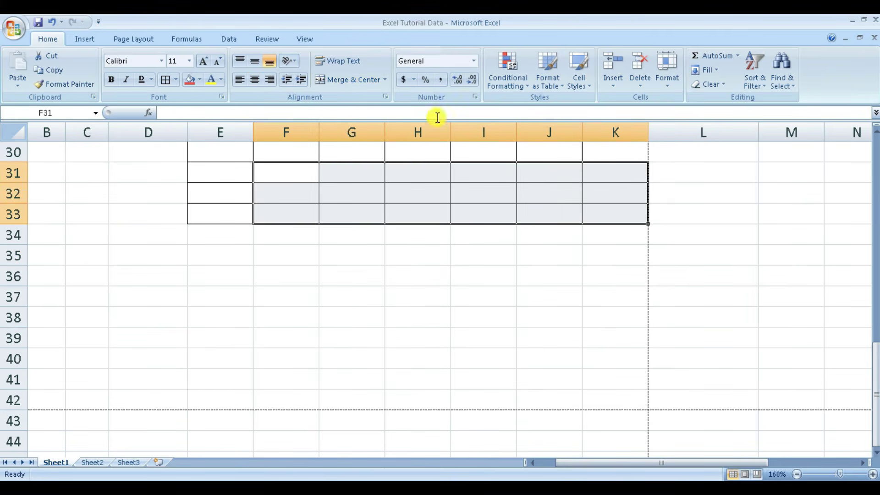
left_click(386, 79)
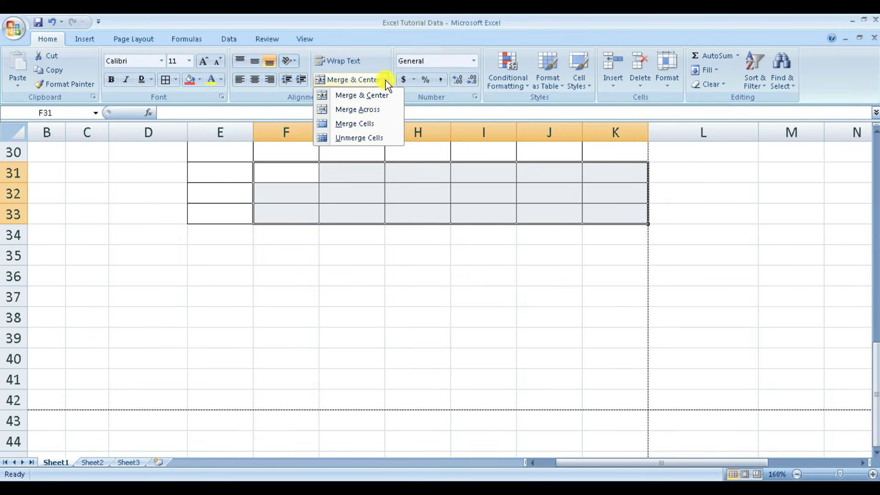
left_click(384, 109)
left_click(385, 253)
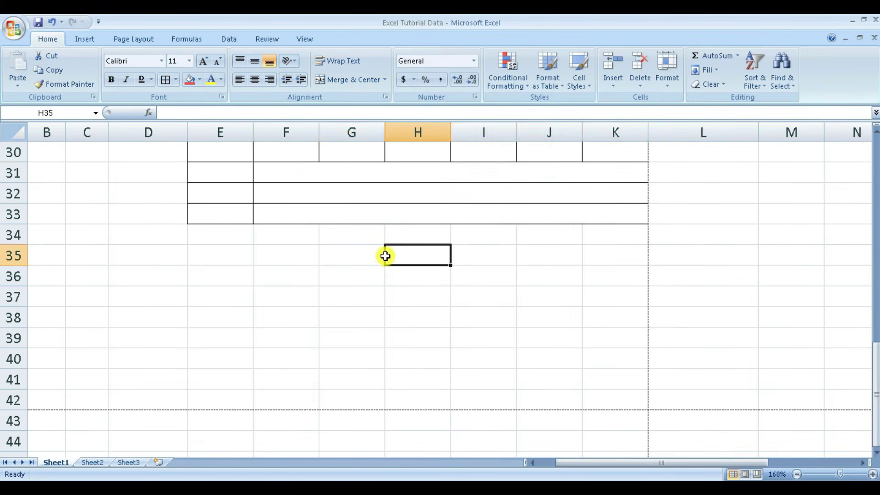
Step: Examine how rows 31, 32 and 33 of the grid are merged by selecting them individually and together
left_click(344, 175)
left_click(355, 192)
left_click(358, 214)
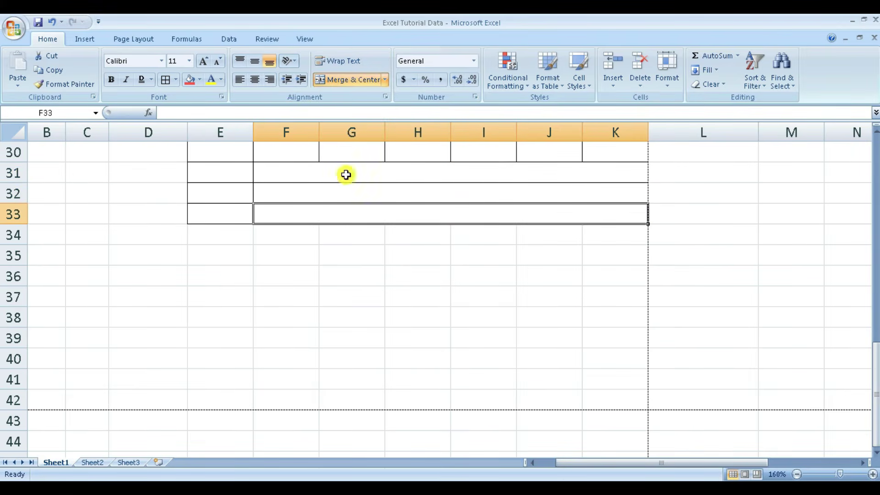
left_click(309, 170)
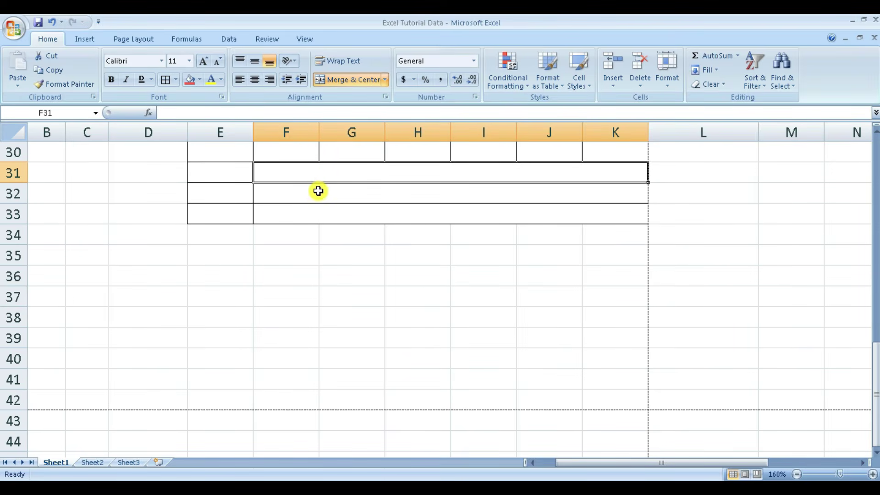
left_click(317, 191)
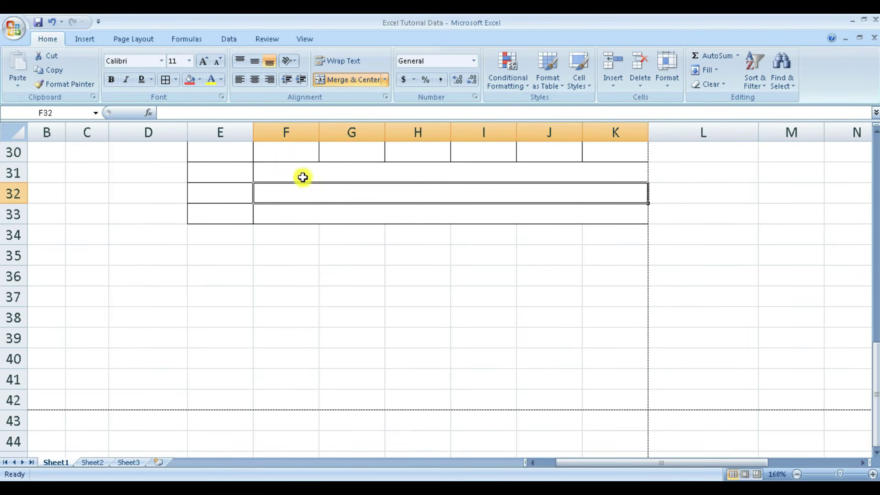
left_click_drag(300, 171, 311, 207)
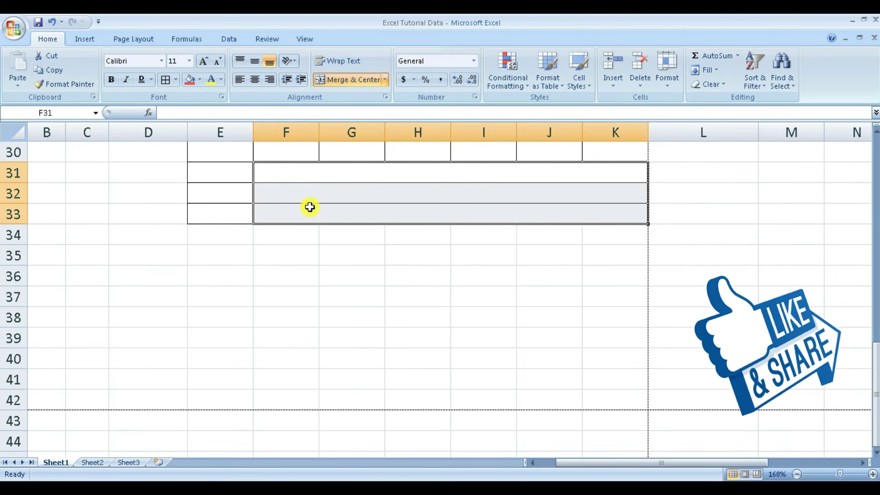
left_click(338, 240)
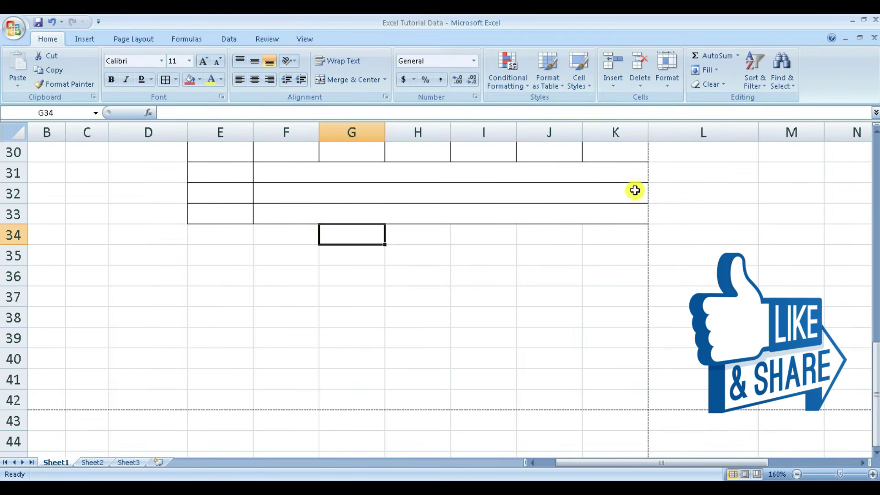
Step: Unmerge the merged rows F31:K33 and check that their cells can be selected individually
left_click(294, 170)
left_click_drag(293, 170, 297, 212)
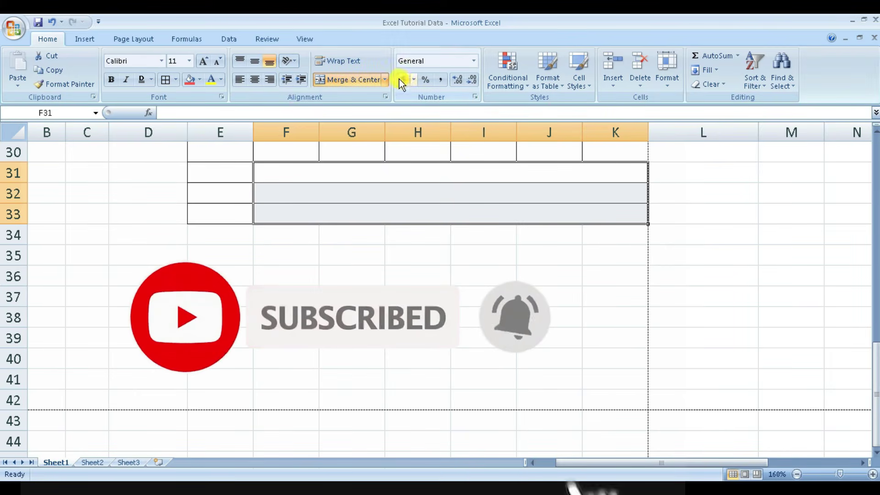
left_click(384, 81)
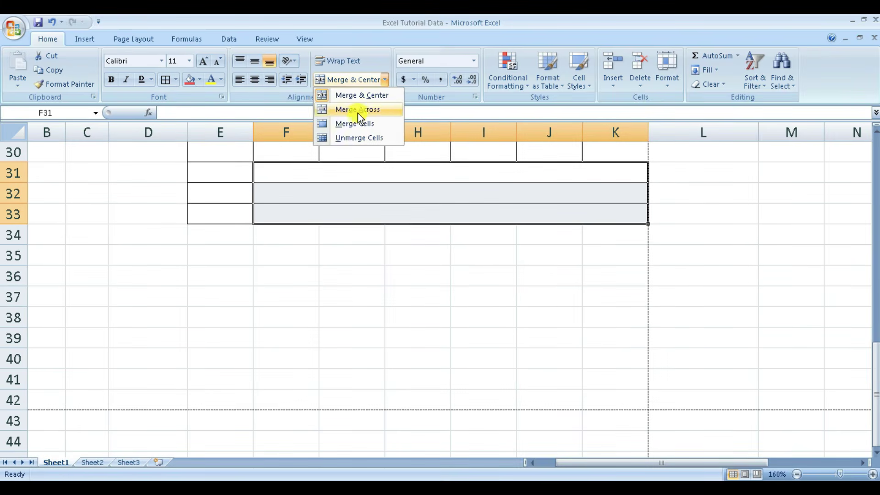
left_click(376, 137)
left_click(396, 251)
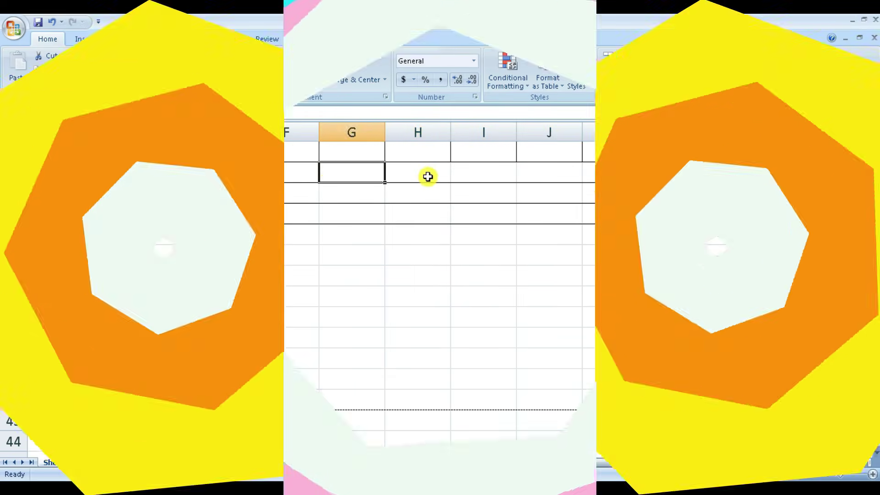
left_click(428, 177)
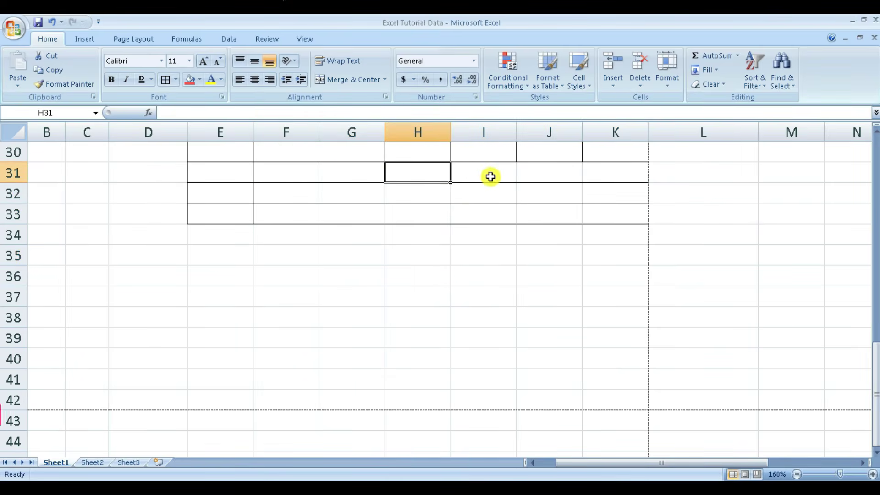
left_click(490, 177)
left_click_drag(287, 177, 371, 206)
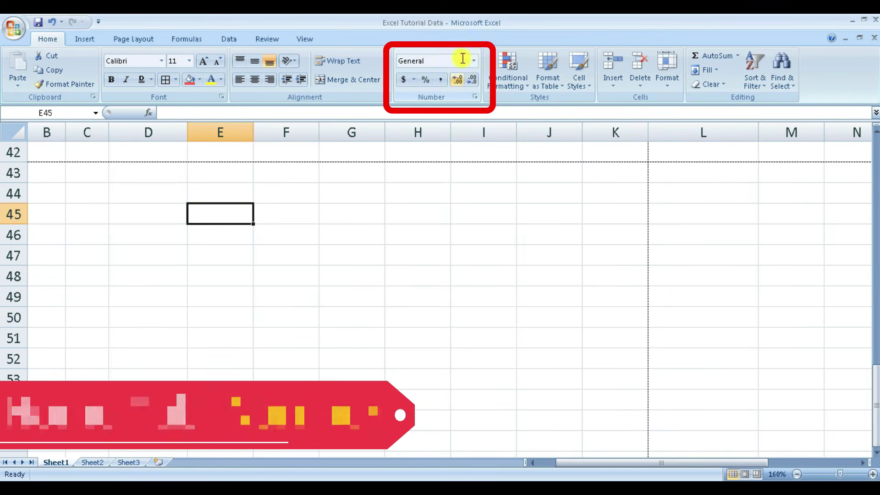
Step: Look through the available number formats and enter "Type" in cell E45
left_click(473, 64)
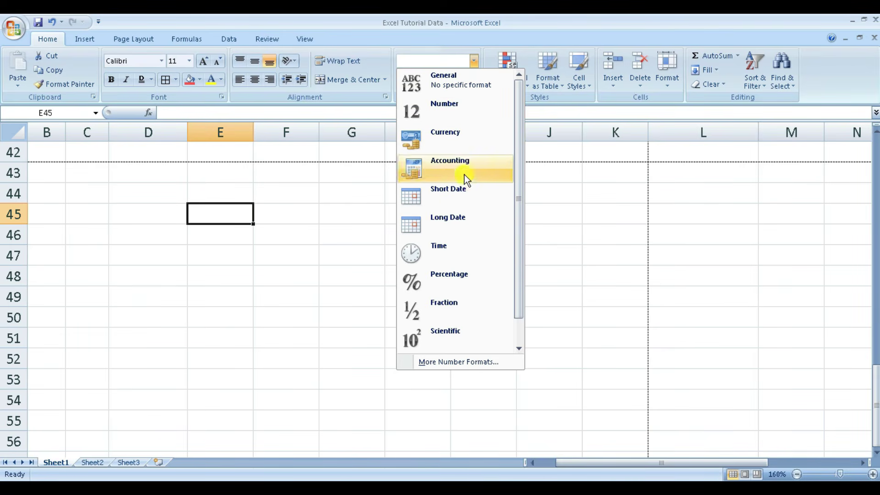
left_click(556, 260)
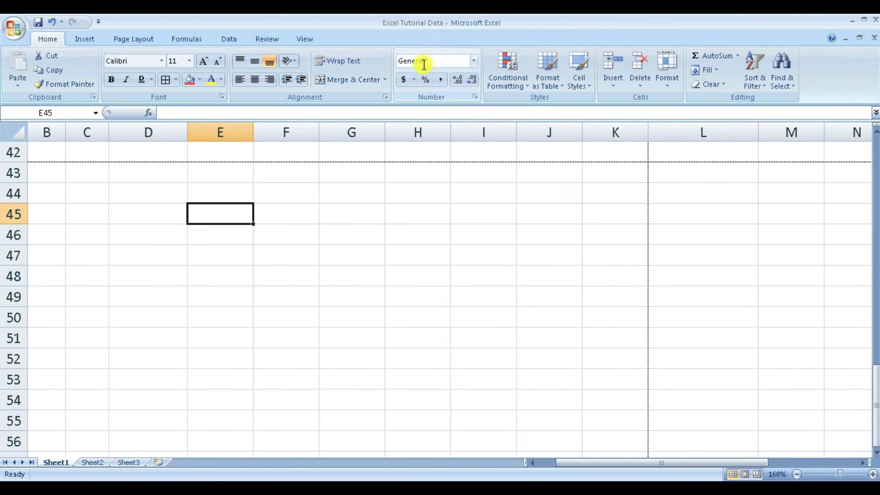
type("Type")
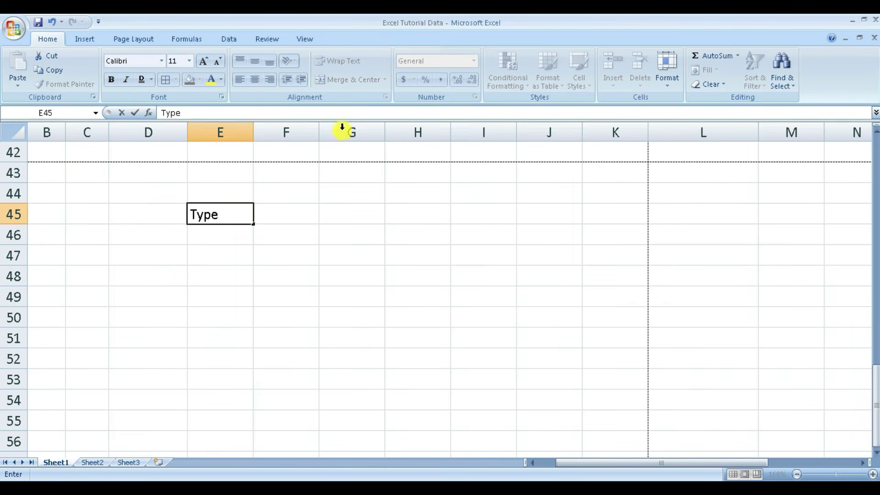
left_click(222, 227)
left_click(222, 220)
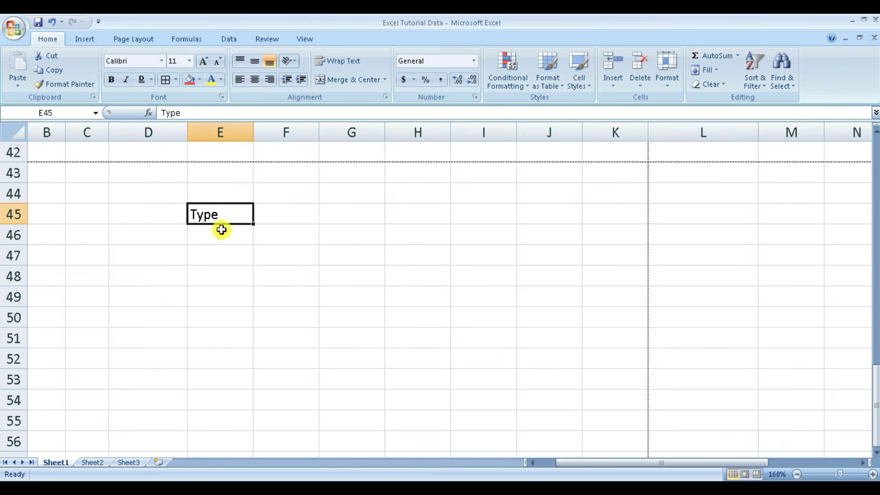
Step: Apply the Number format to cell E45 and replace its content with 123
left_click(472, 61)
left_click(445, 117)
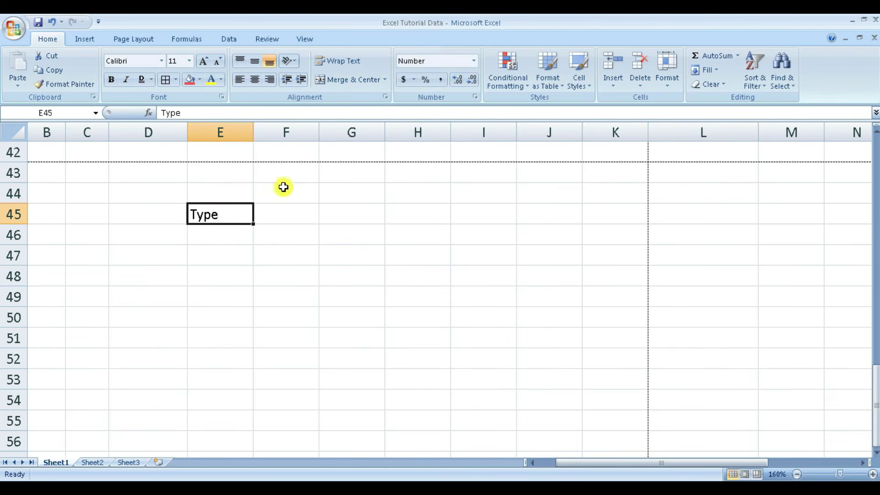
type("123")
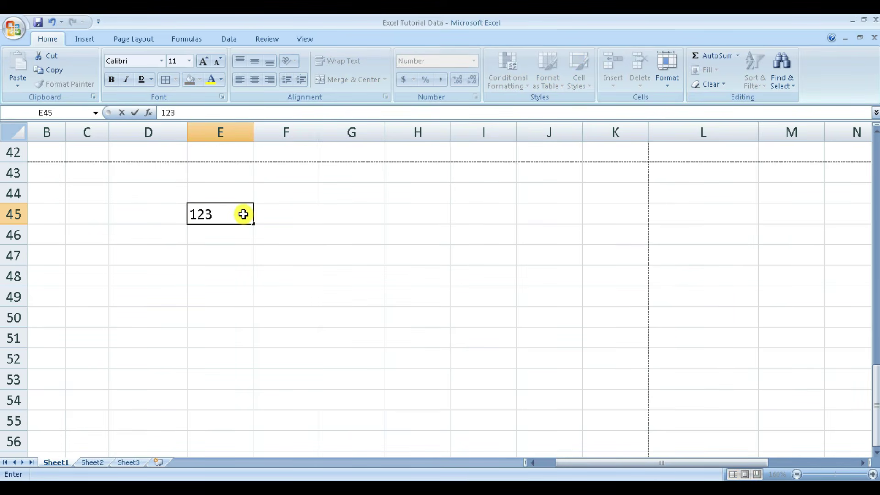
key("Return")
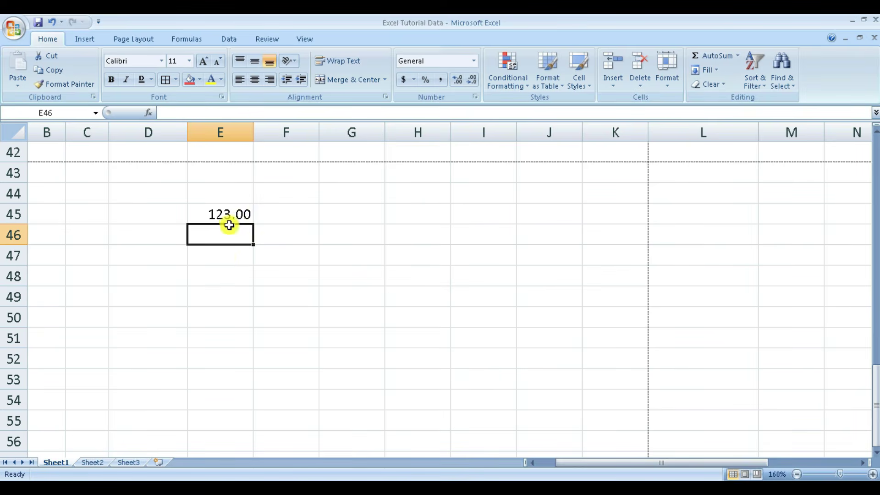
Step: Apply the default Currency format to the number in cell E45
left_click(234, 215)
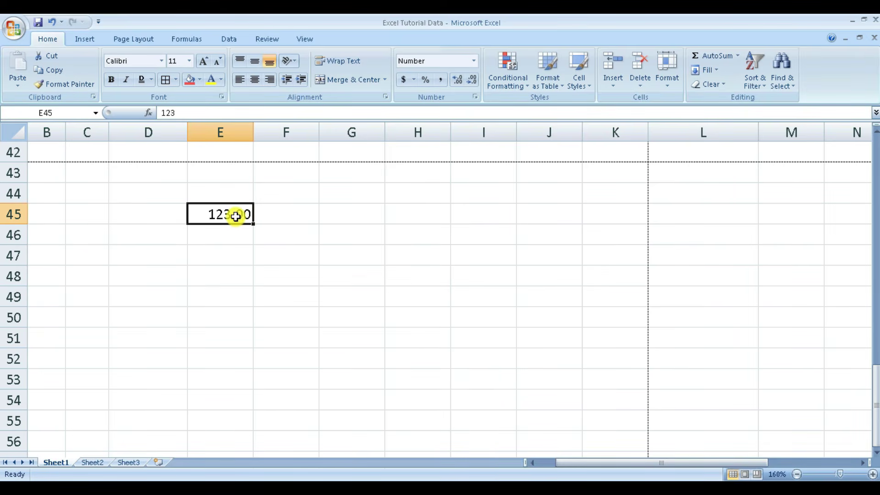
left_click(474, 64)
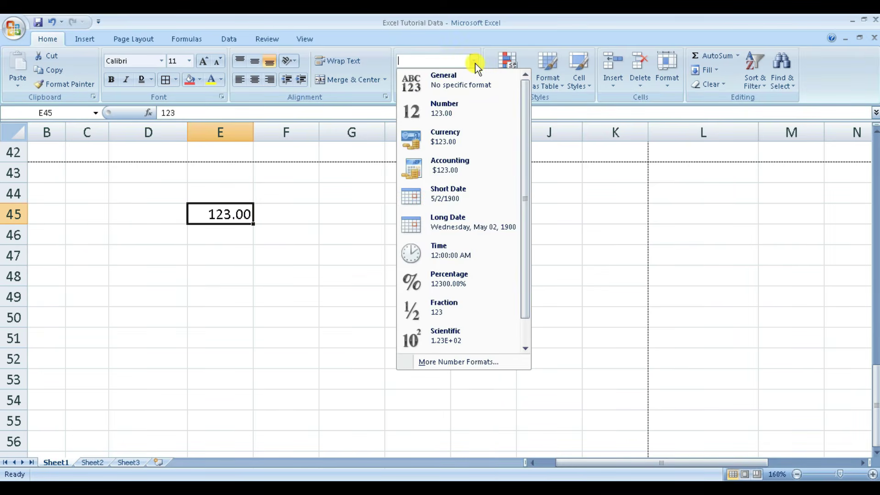
left_click(457, 145)
left_click(322, 275)
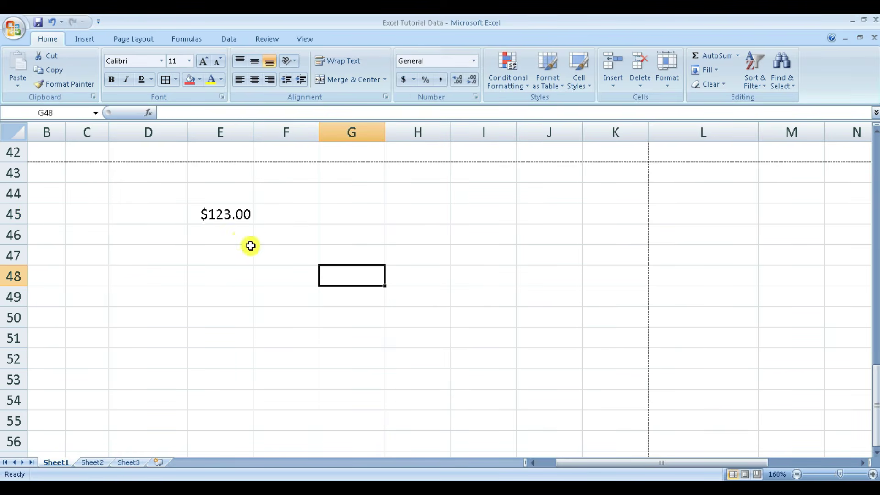
Step: Format cell E45 as Currency with the "Rs. English (India)" symbol through the more accounting formats options
left_click(211, 216)
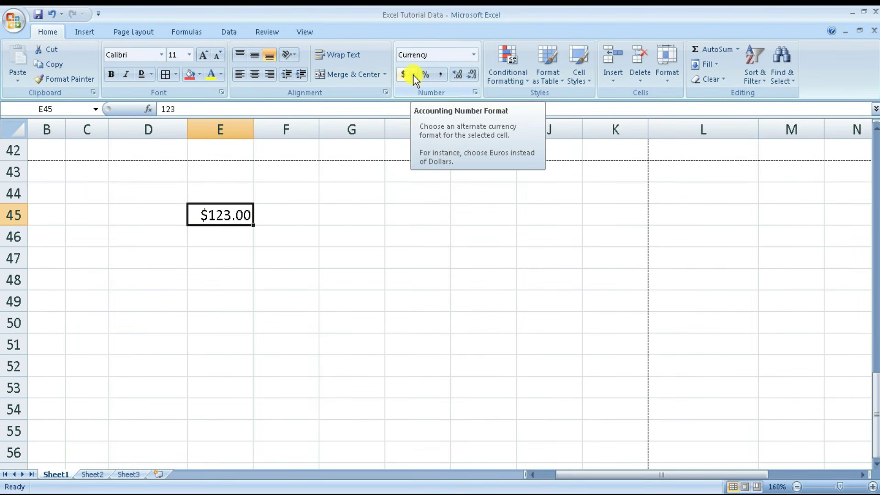
left_click(414, 75)
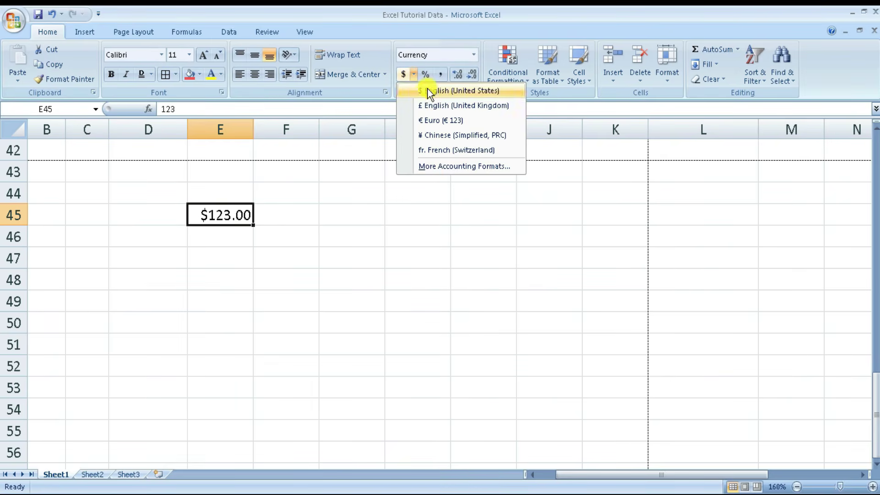
left_click(436, 167)
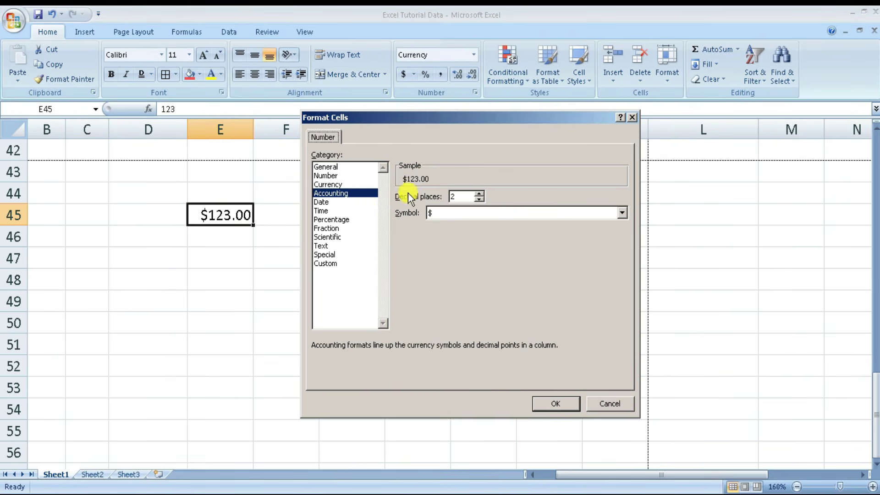
left_click(344, 184)
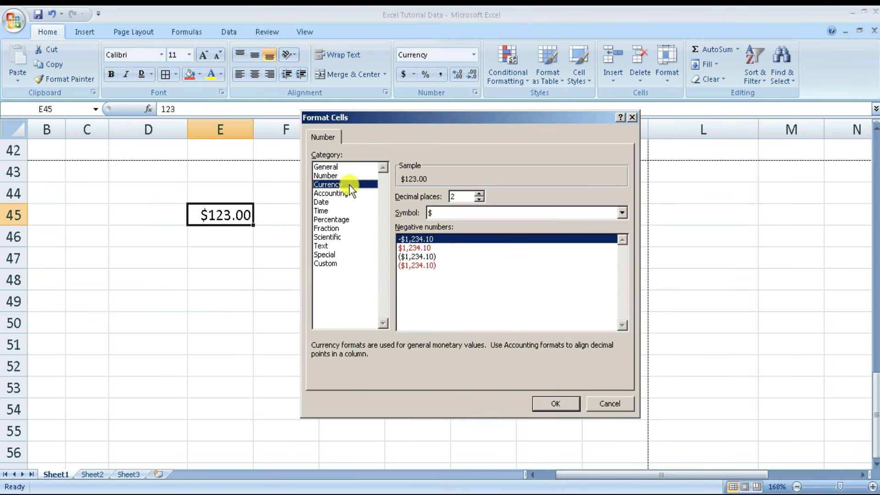
left_click(449, 213)
scroll(460, 244, "down", 6)
scroll(464, 249, "down", 8)
scroll(464, 251, "down", 8)
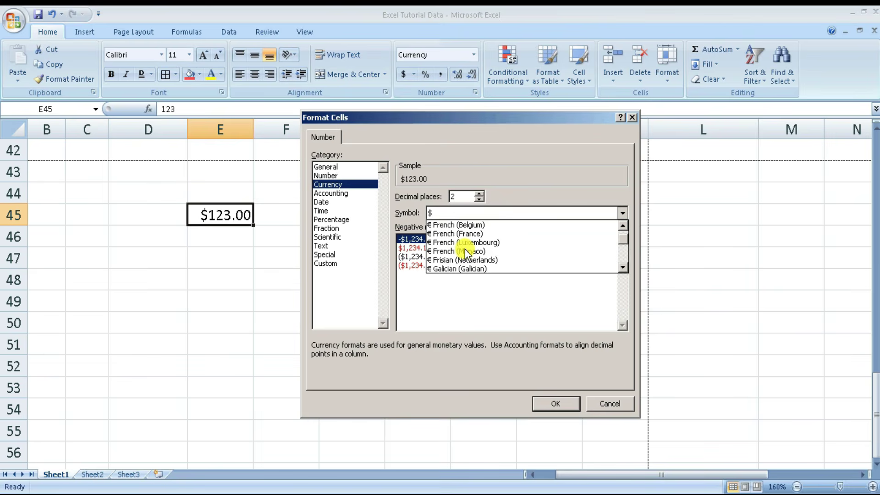
scroll(464, 250, "down", 6)
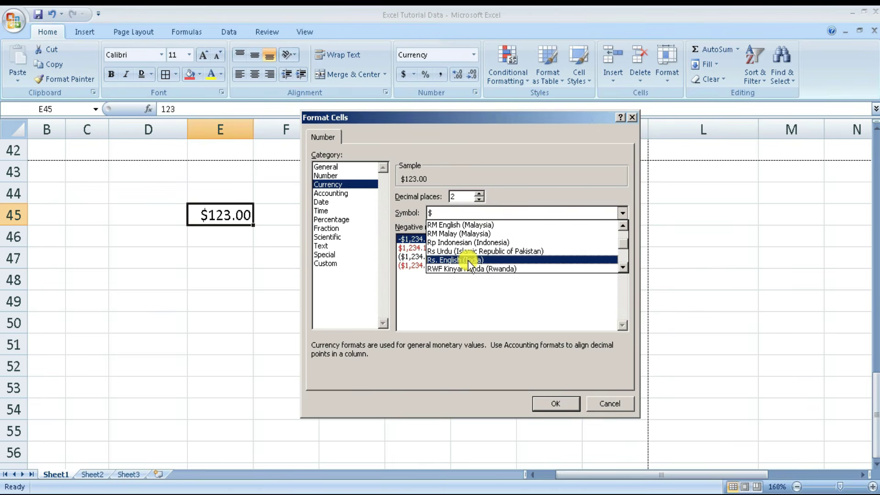
left_click(468, 260)
left_click(547, 402)
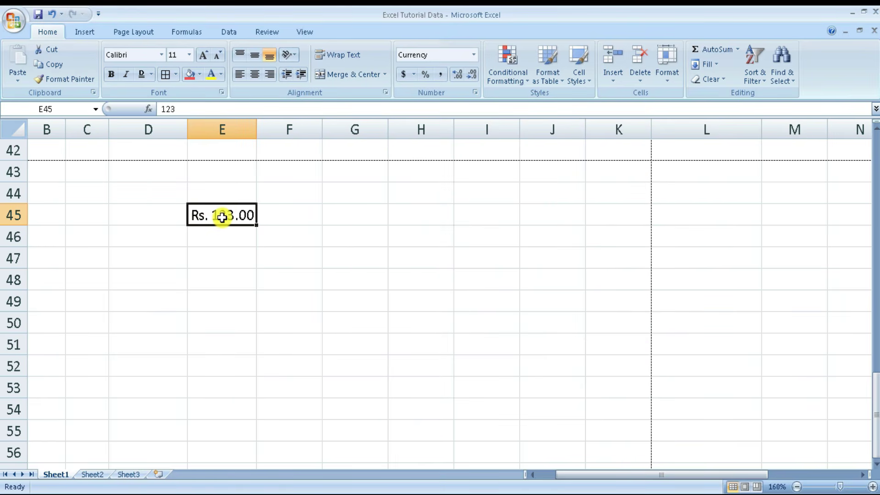
Step: Apply the Accounting format to the number in cell E45, followed by the Short Date format
left_click(472, 57)
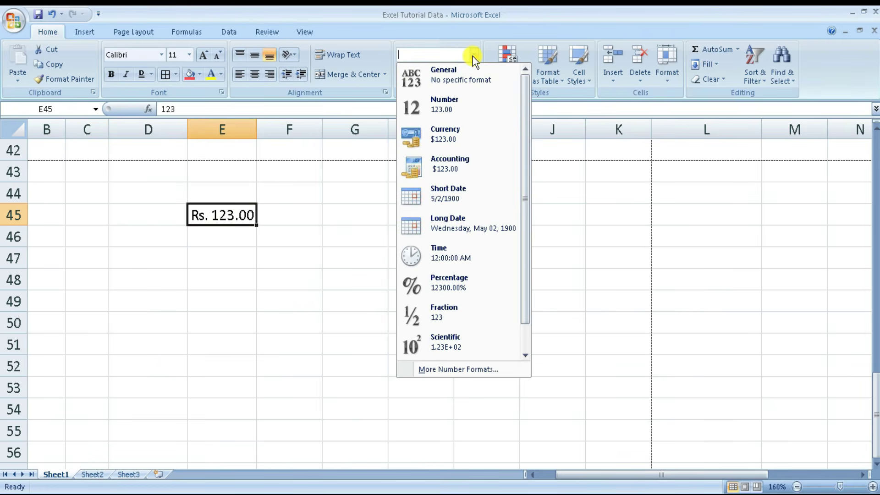
left_click(476, 169)
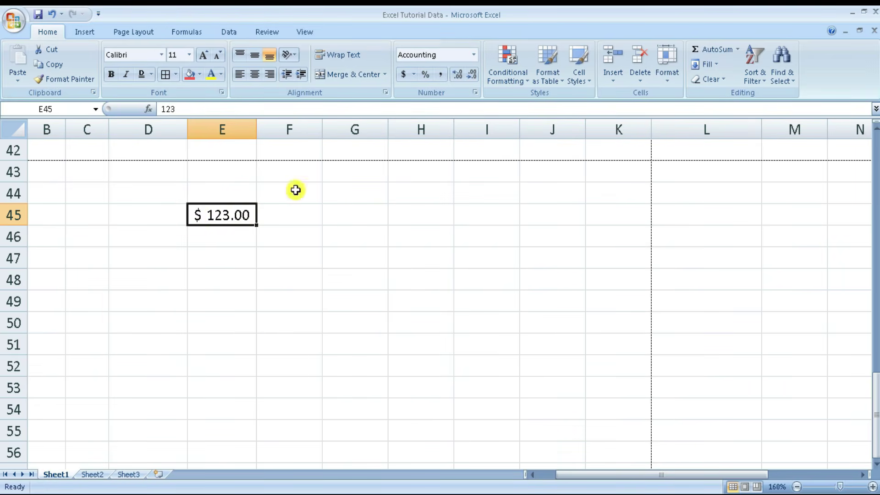
left_click(472, 55)
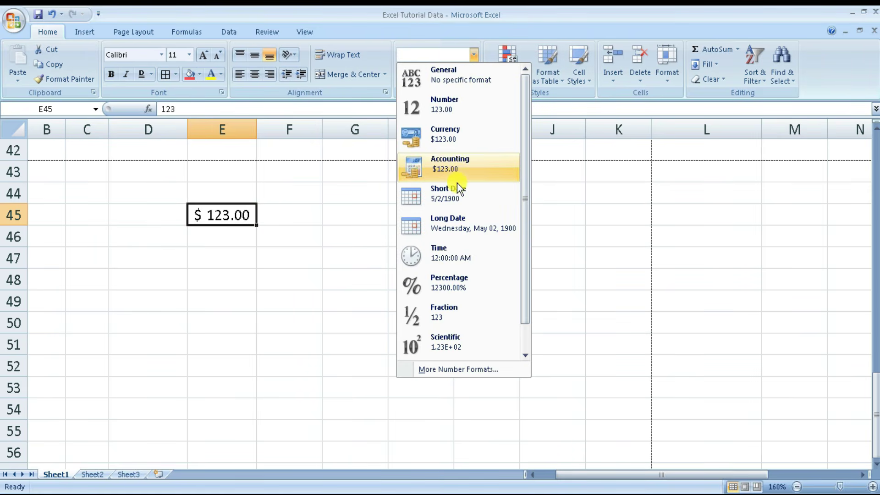
left_click(455, 194)
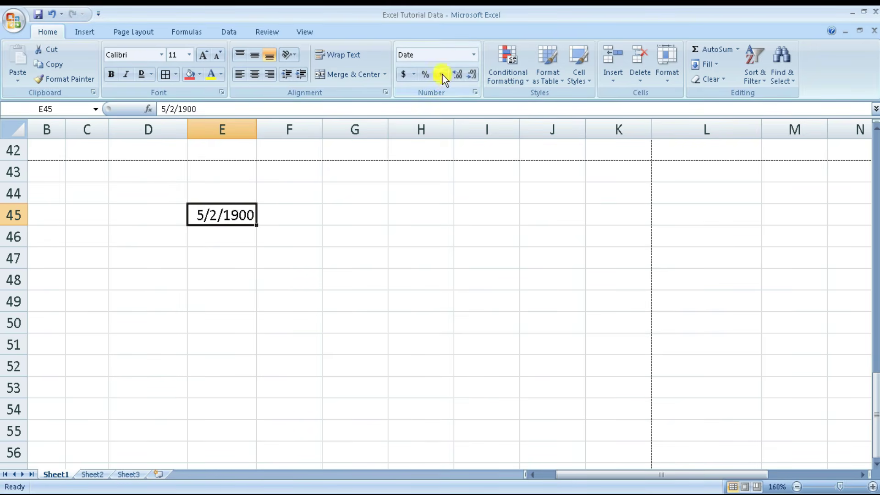
Step: Change the format of cell E45 to Long Date and reselect the cell
left_click(475, 56)
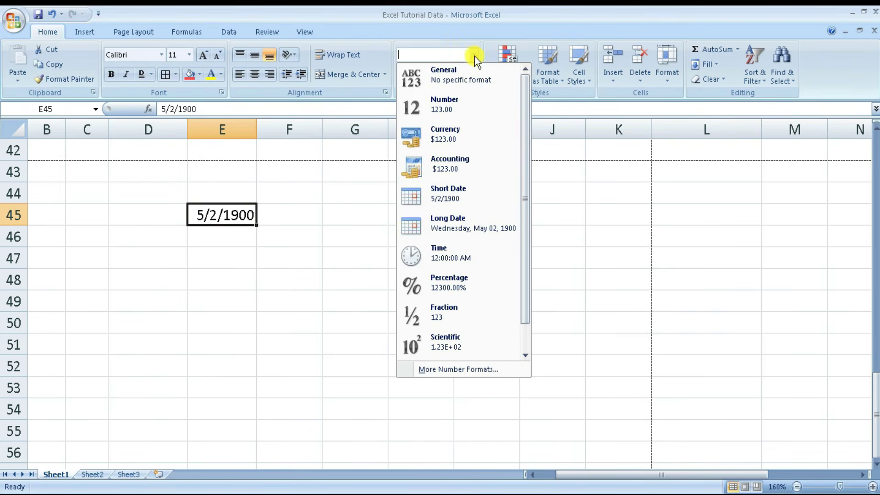
left_click(472, 232)
left_click(339, 251)
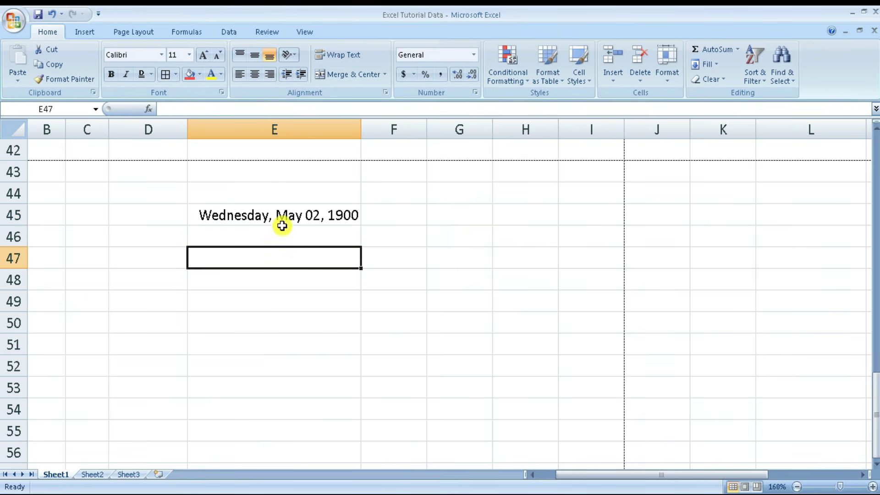
left_click(284, 220)
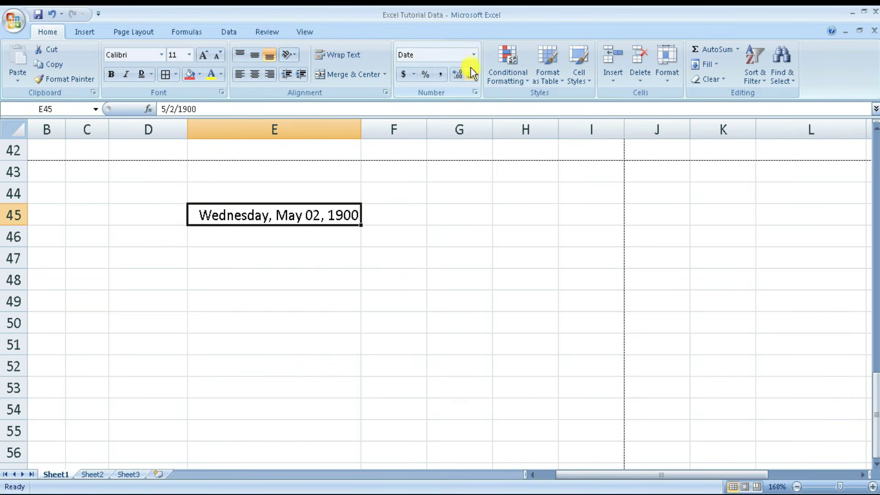
Step: Try the Time format on cell E45, followed by the Percentage format
left_click(473, 55)
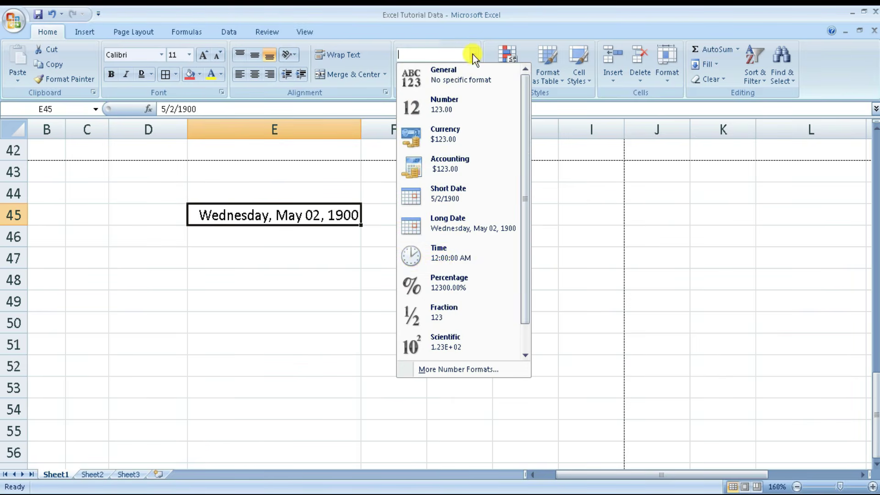
left_click(467, 257)
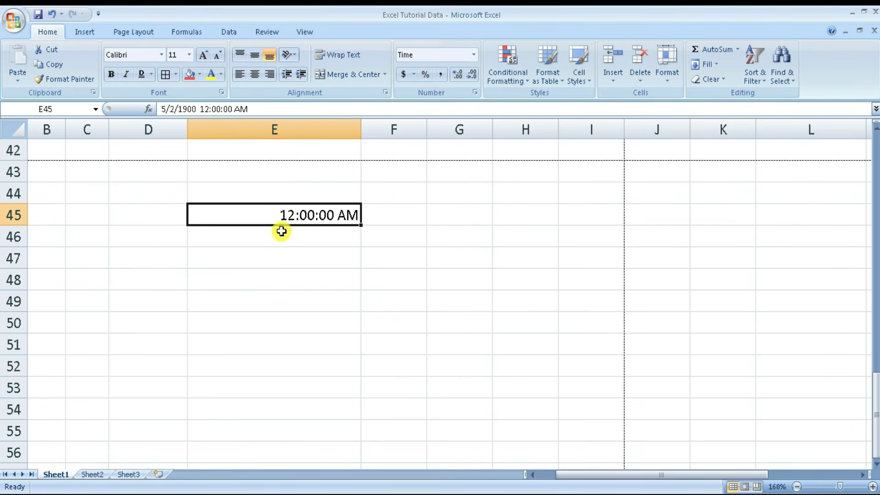
left_click(474, 54)
left_click(460, 279)
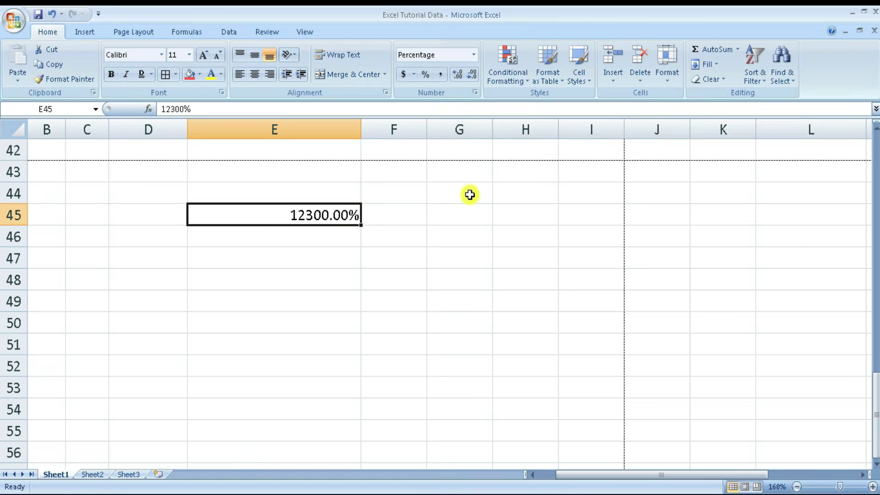
Step: Replace the content of cell E45 with 12345669 and apply the comma style with thousands separators
left_click(473, 55)
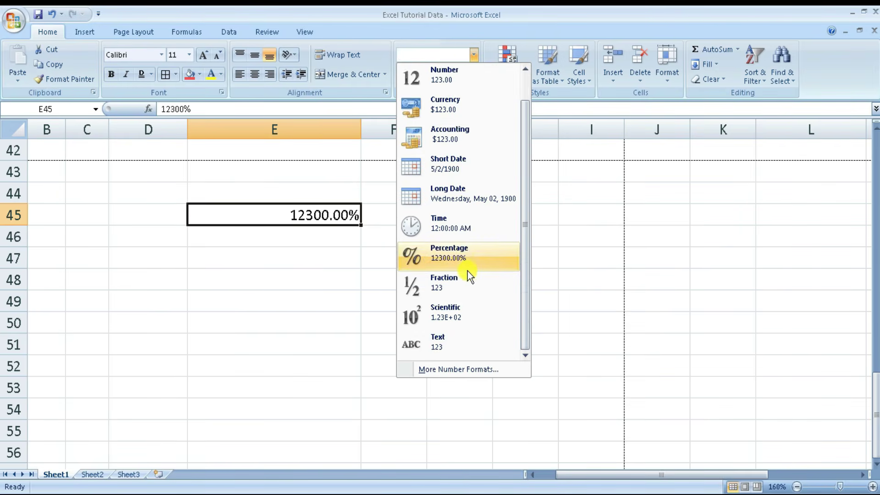
left_click(442, 75)
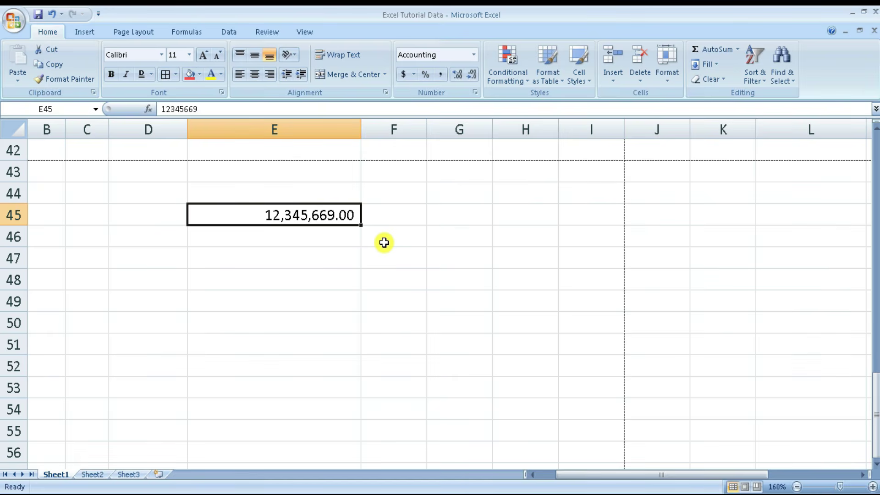
Step: Increase the decimals shown in cell E45 by three places and reduce them again to two
left_click(461, 76)
left_click(460, 76)
left_click(461, 76)
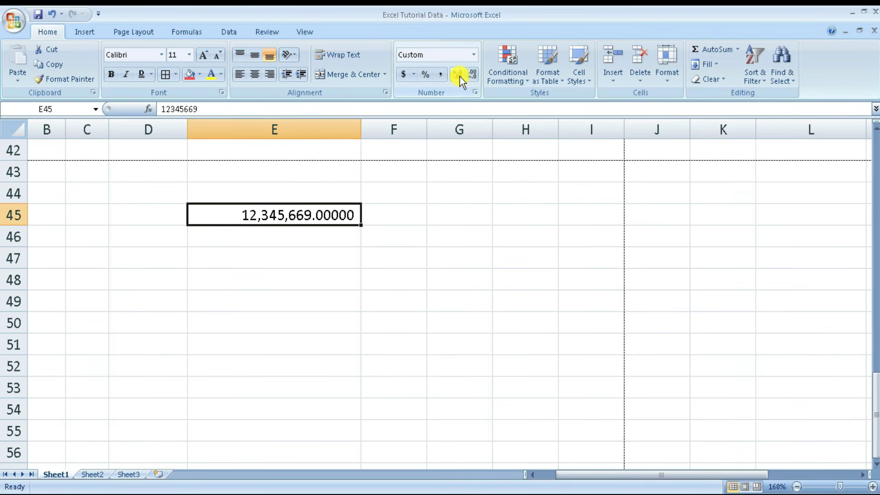
left_click(473, 76)
left_click(473, 76)
left_click(473, 76)
left_click(452, 192)
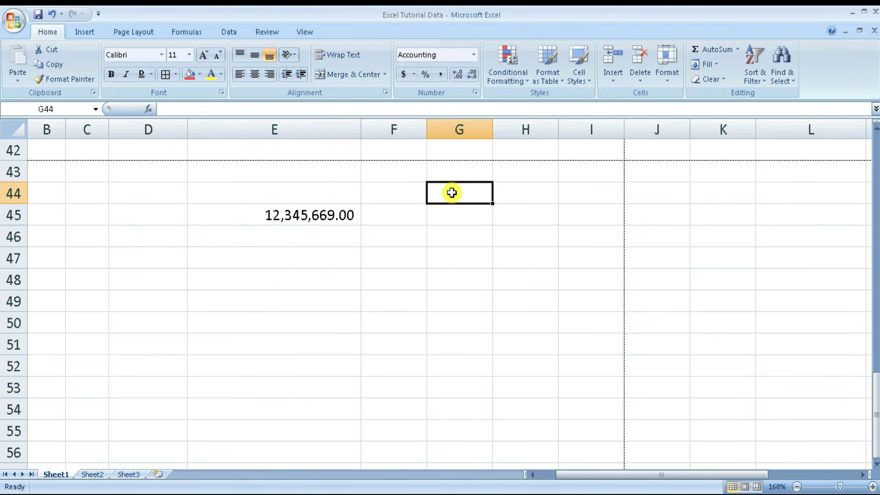
Step: Examine the Date and Time categories in the number format settings for cell E45, preview the 13:30:55 type, and cancel
left_click(349, 214)
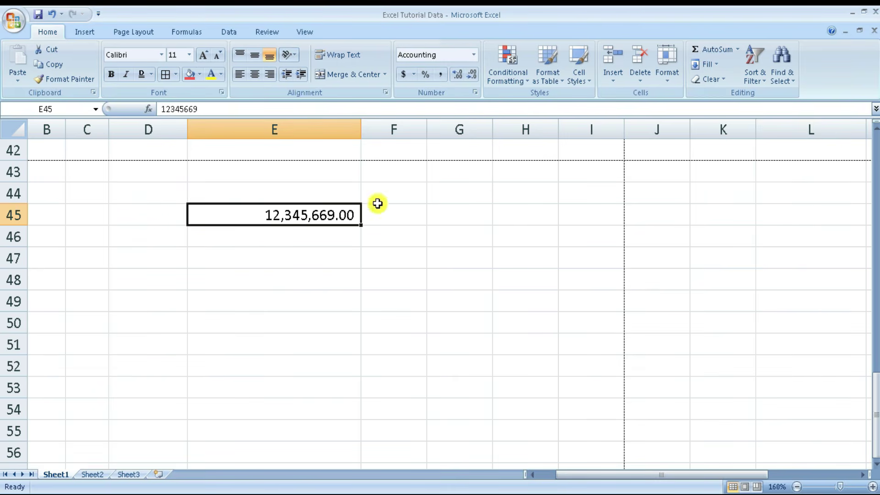
left_click(476, 93)
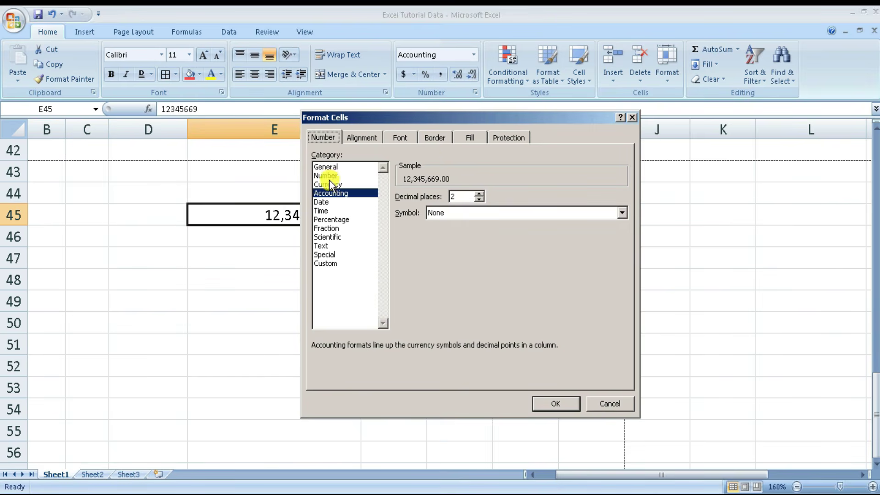
left_click(323, 201)
left_click(327, 211)
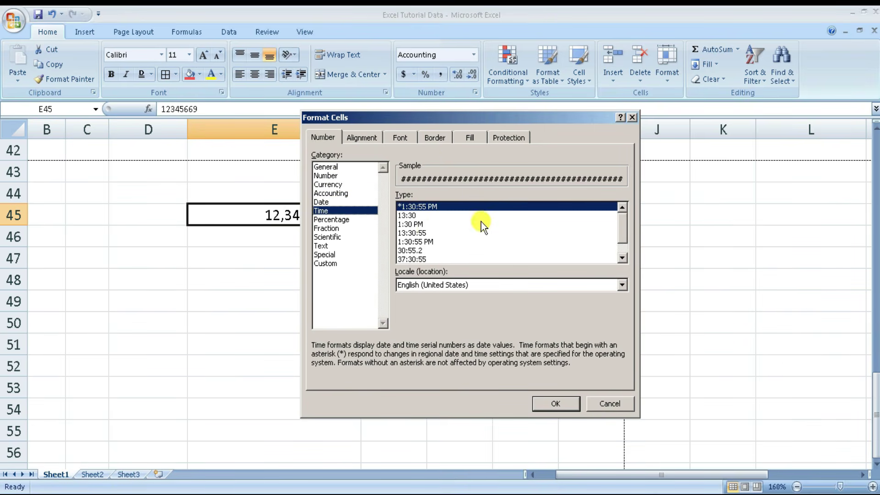
left_click(428, 233)
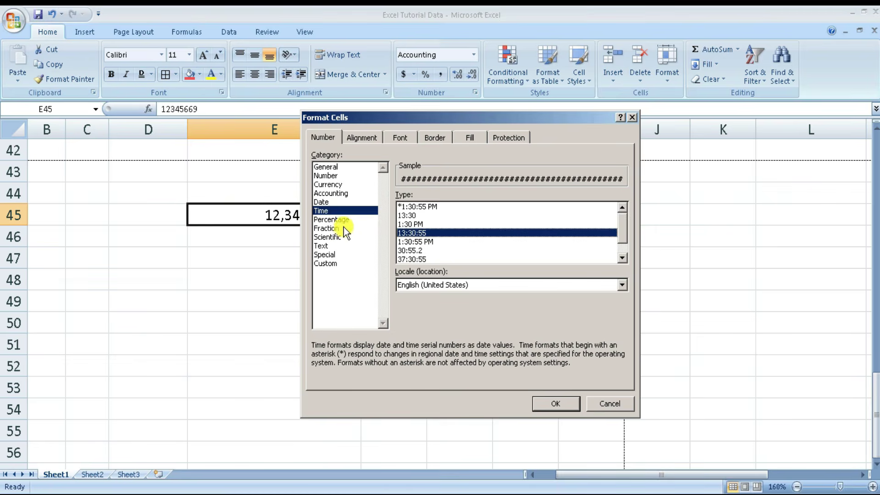
left_click(599, 404)
left_click(516, 326)
left_click(298, 219)
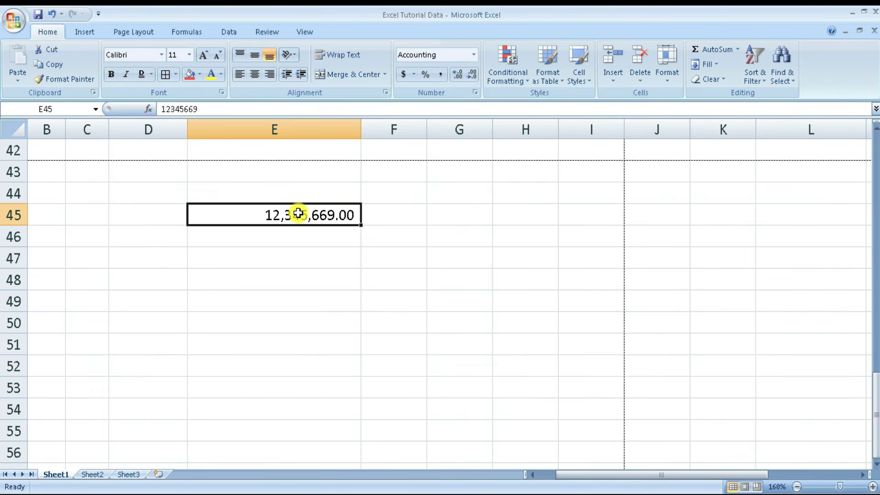
left_click(498, 204)
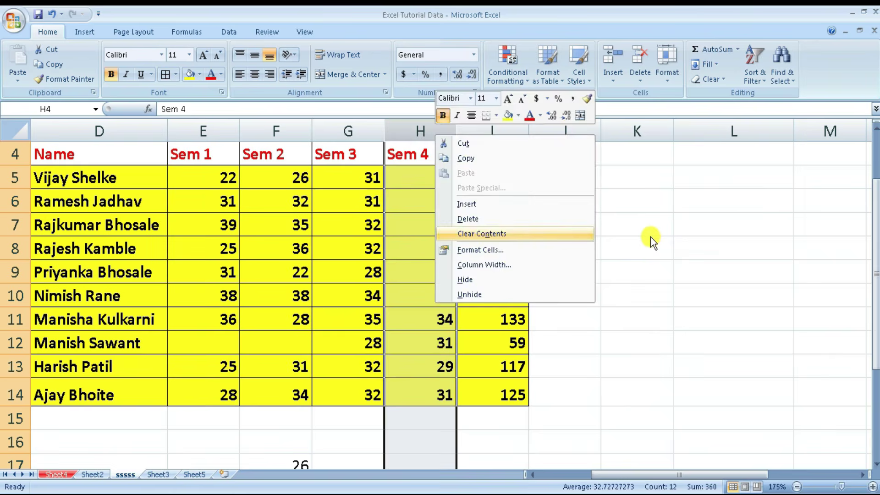
key("Escape")
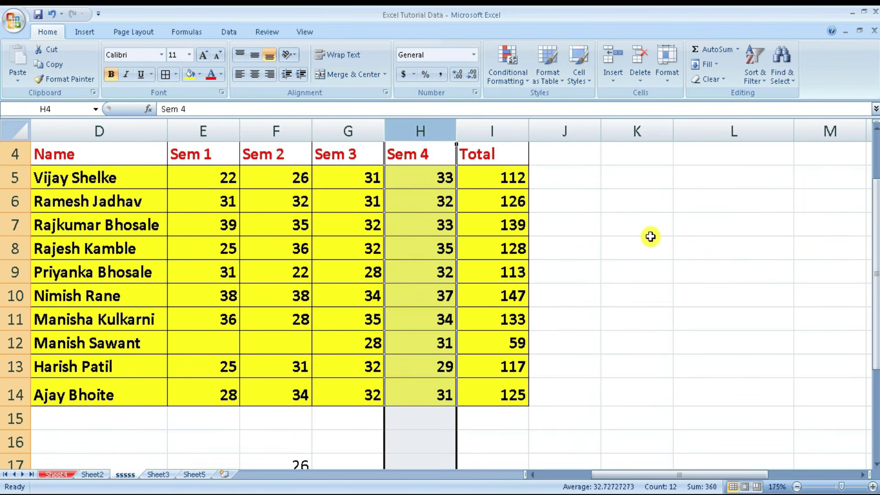
left_click(616, 238)
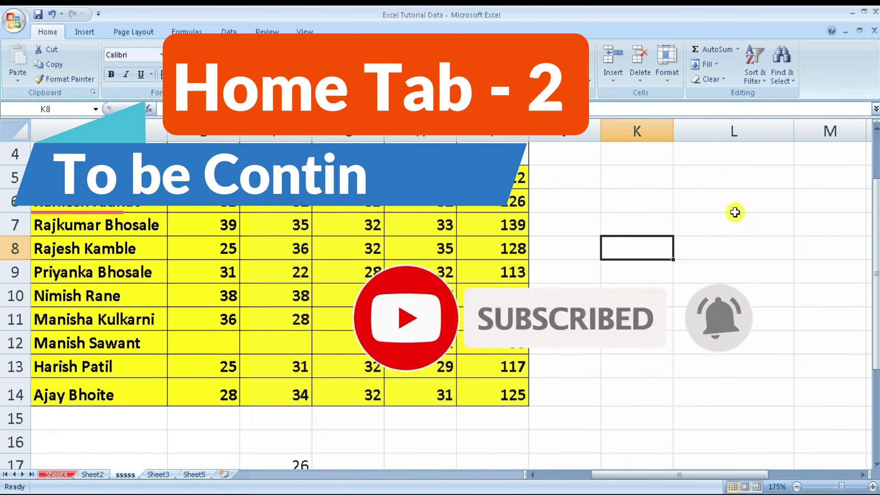
left_click_drag(691, 477, 673, 477)
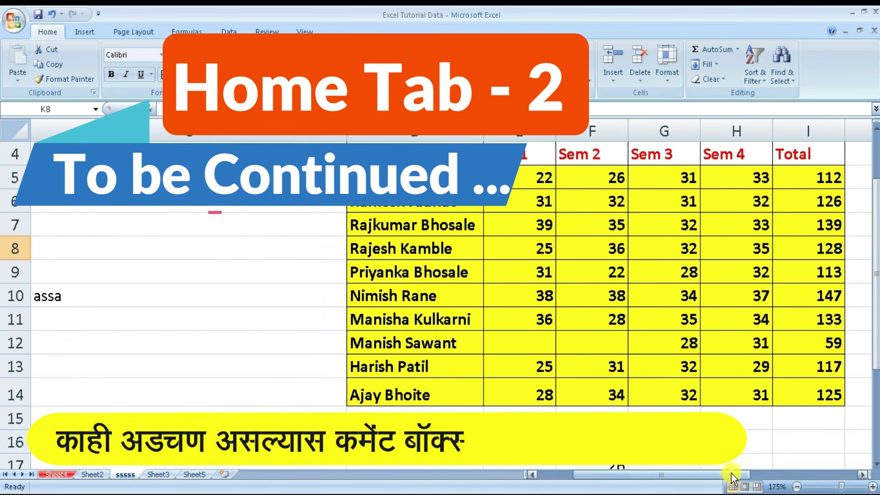
left_click_drag(736, 474, 747, 474)
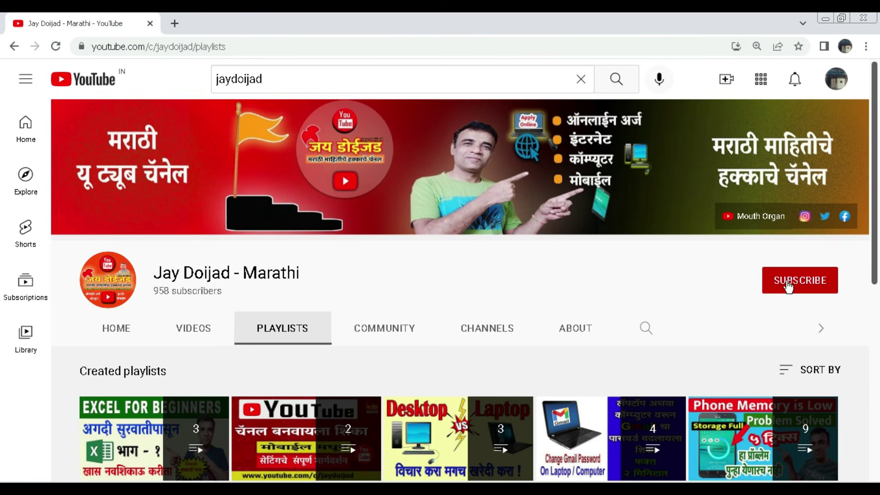
Step: On the YouTube channel page in the browser, subscribe to the channel and set its notifications to All
left_click(787, 288)
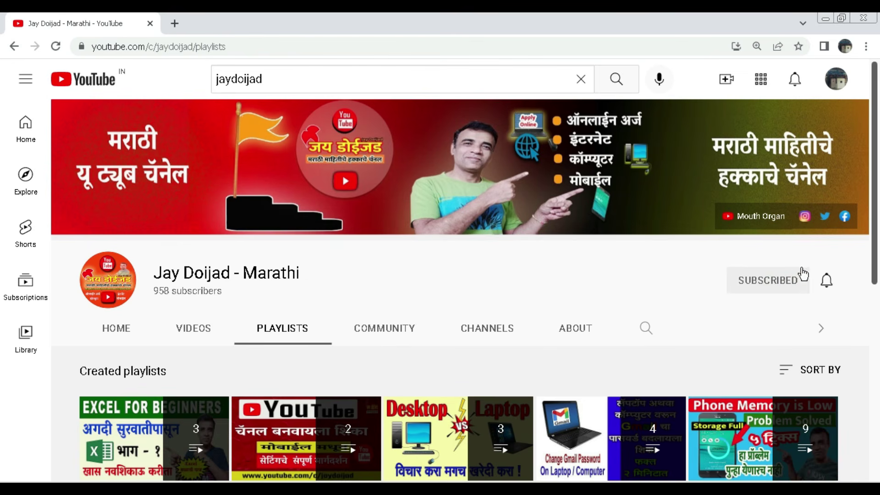
left_click(827, 283)
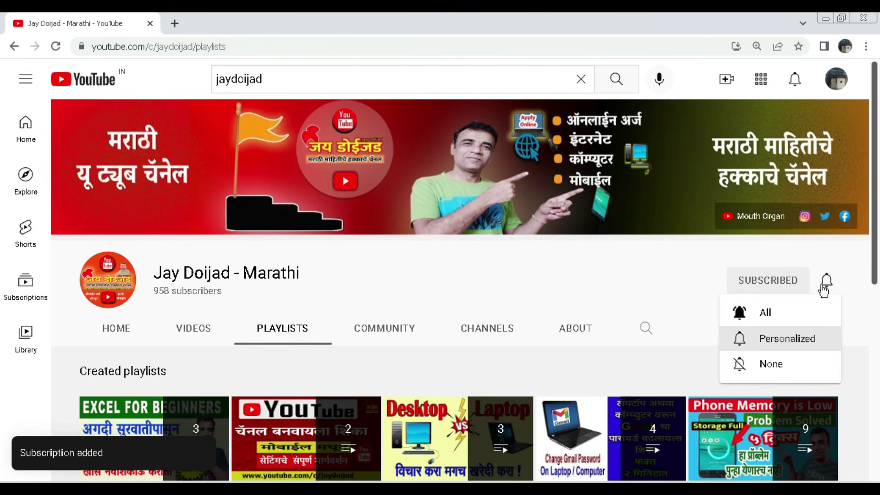
left_click(764, 314)
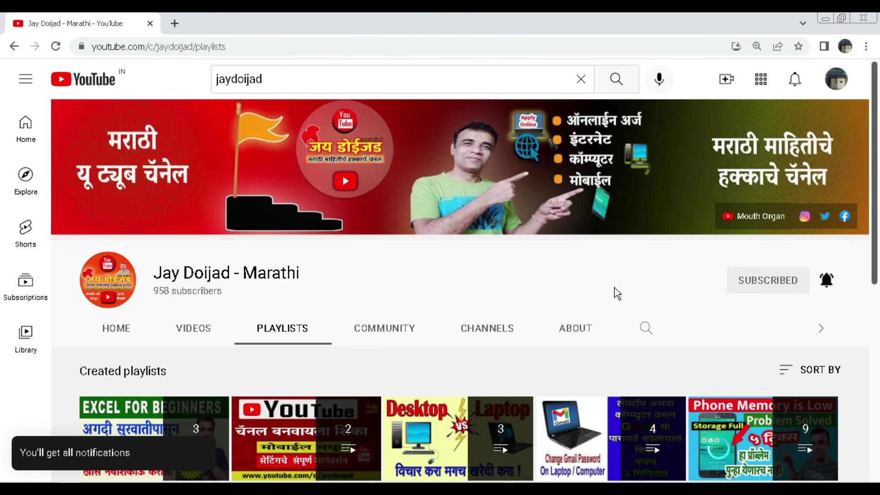